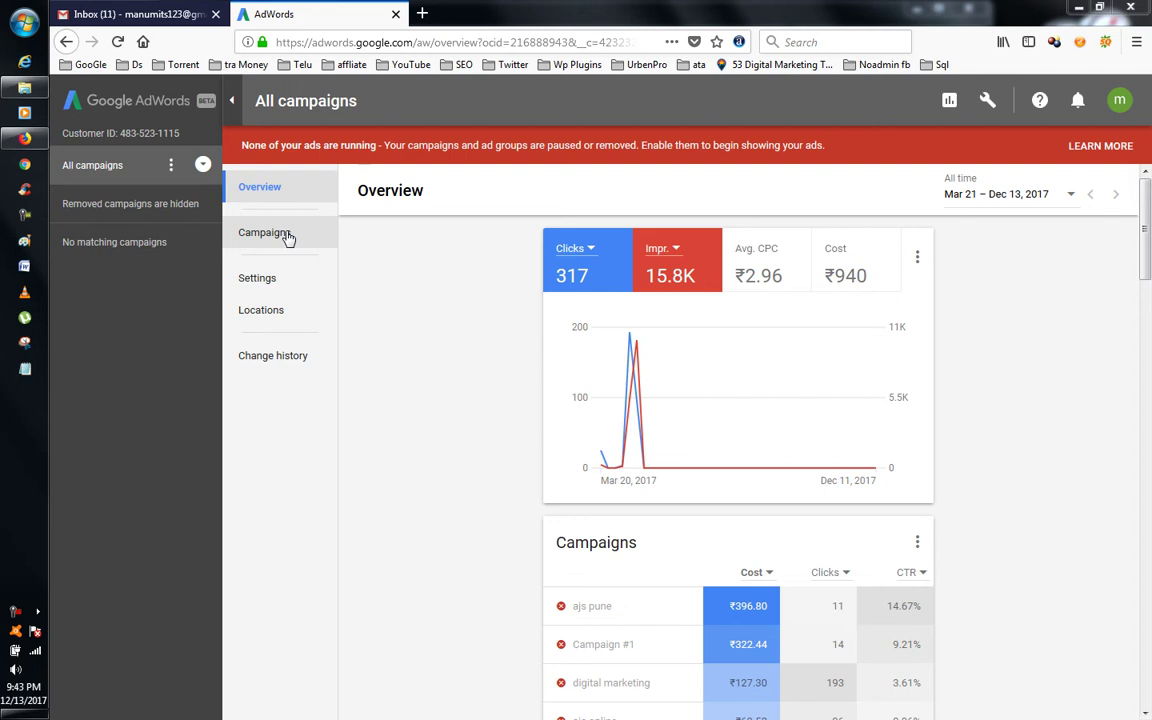
Step: Start a new campaign from the Campaigns page and choose Search Network as its campaign type
click(262, 236)
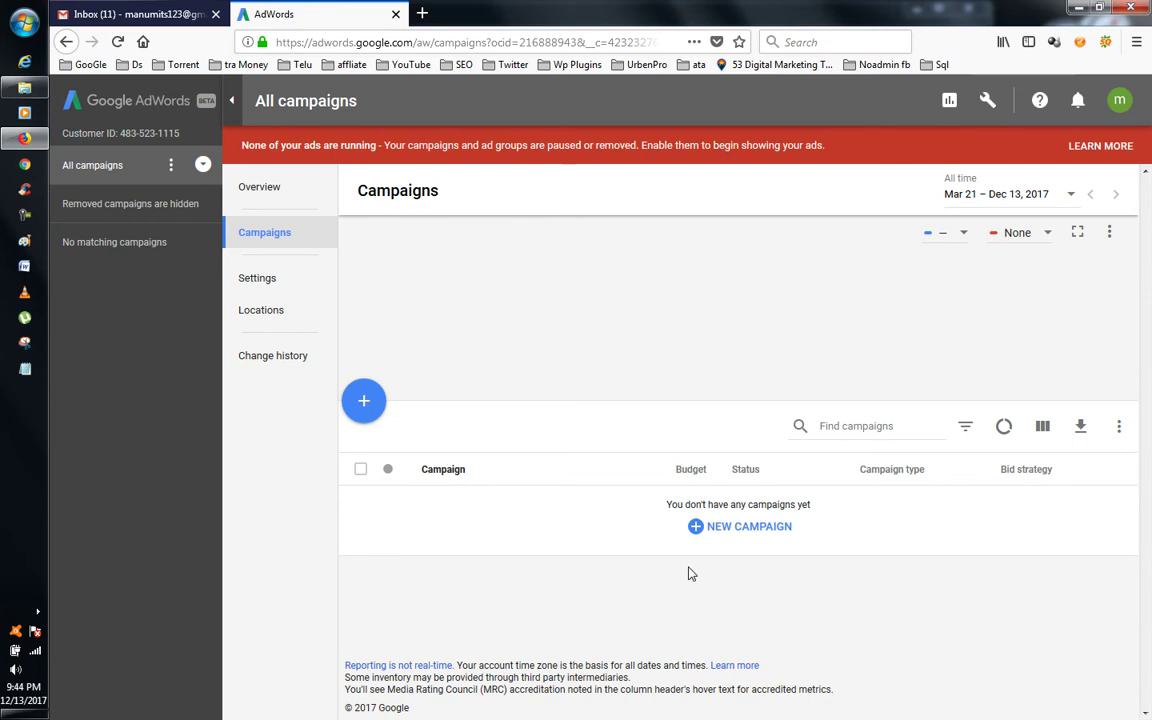
click(750, 538)
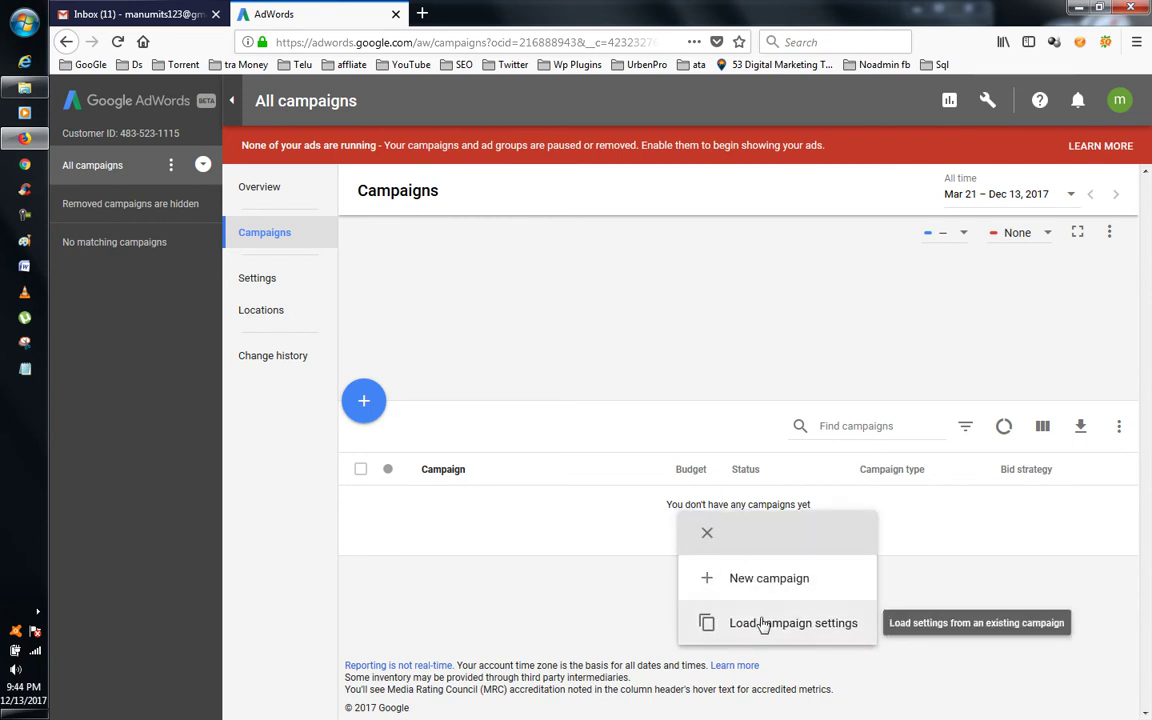
click(365, 405)
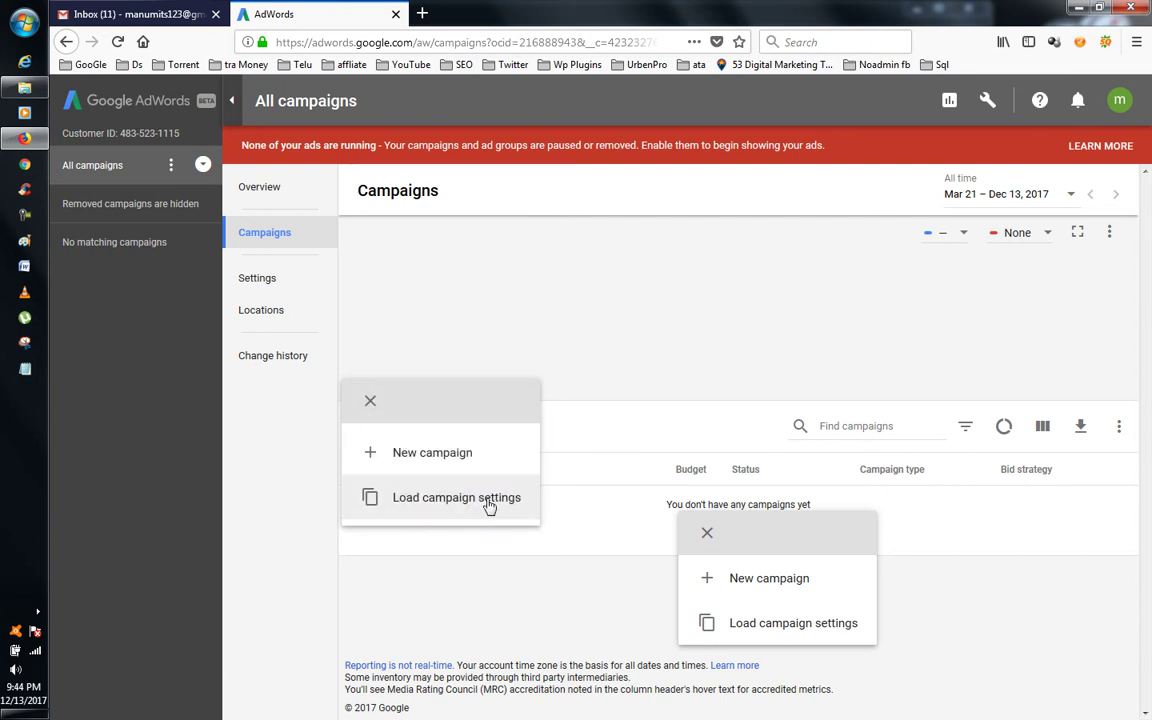
click(403, 455)
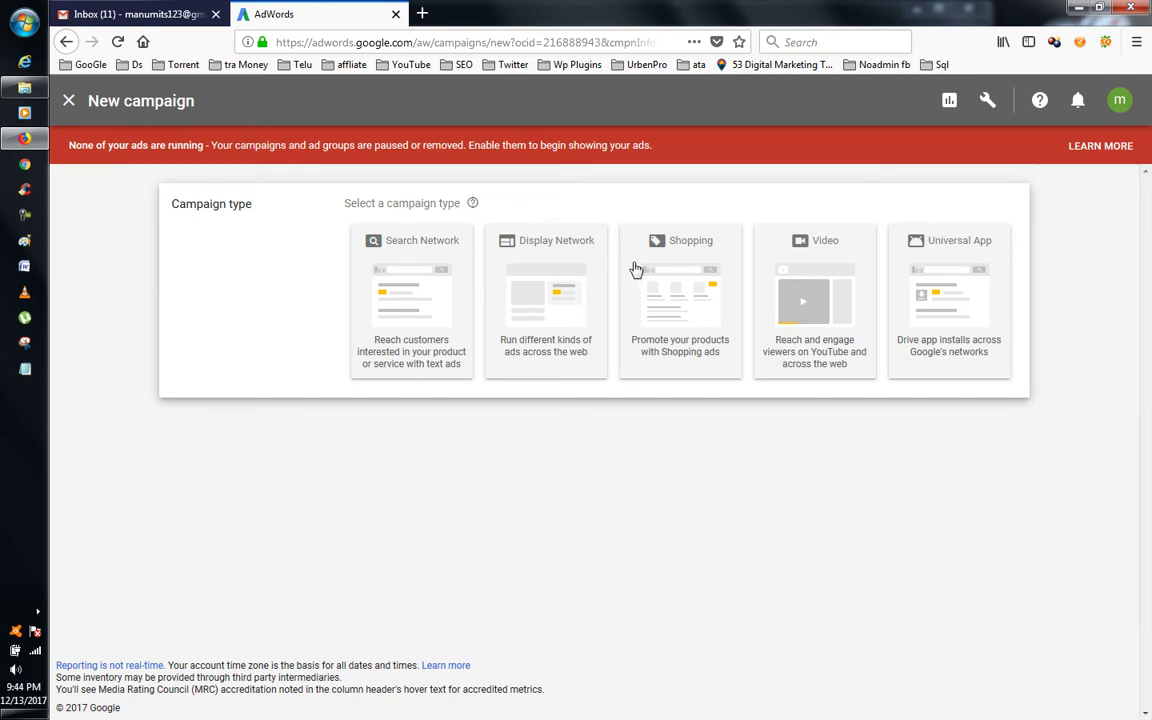
click(435, 261)
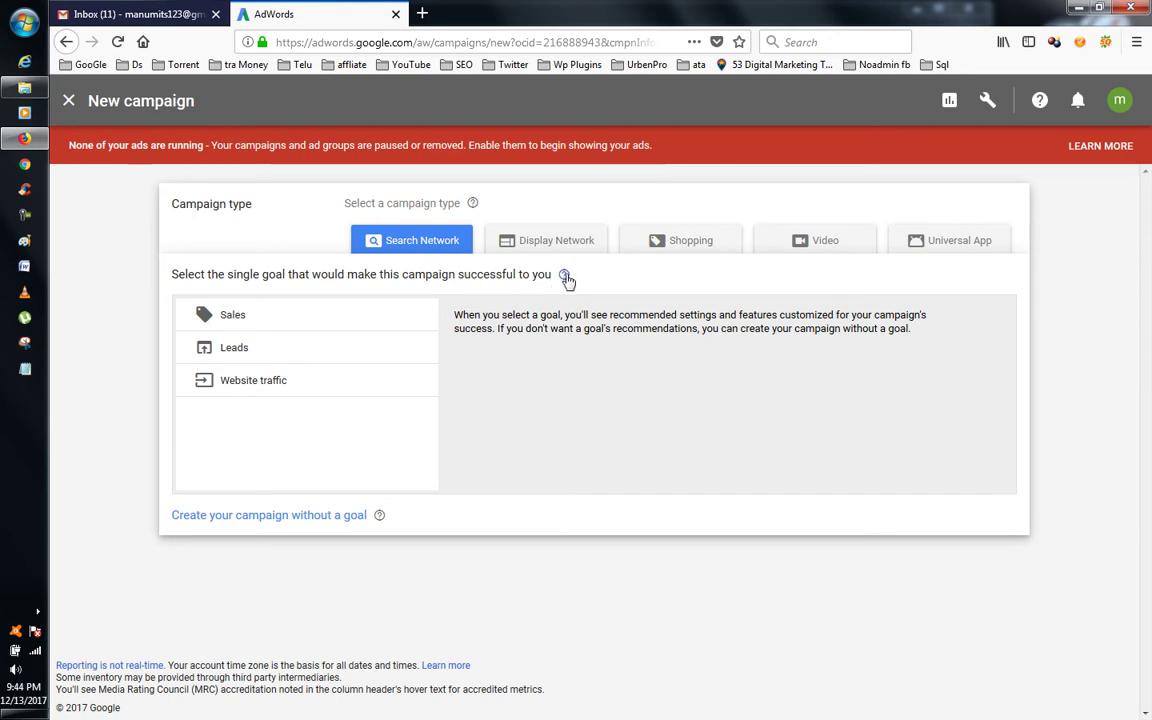
Step: Change the Windows color scheme to Windows 7 Basic to dismiss the performance prompt
mouse_move(566, 280)
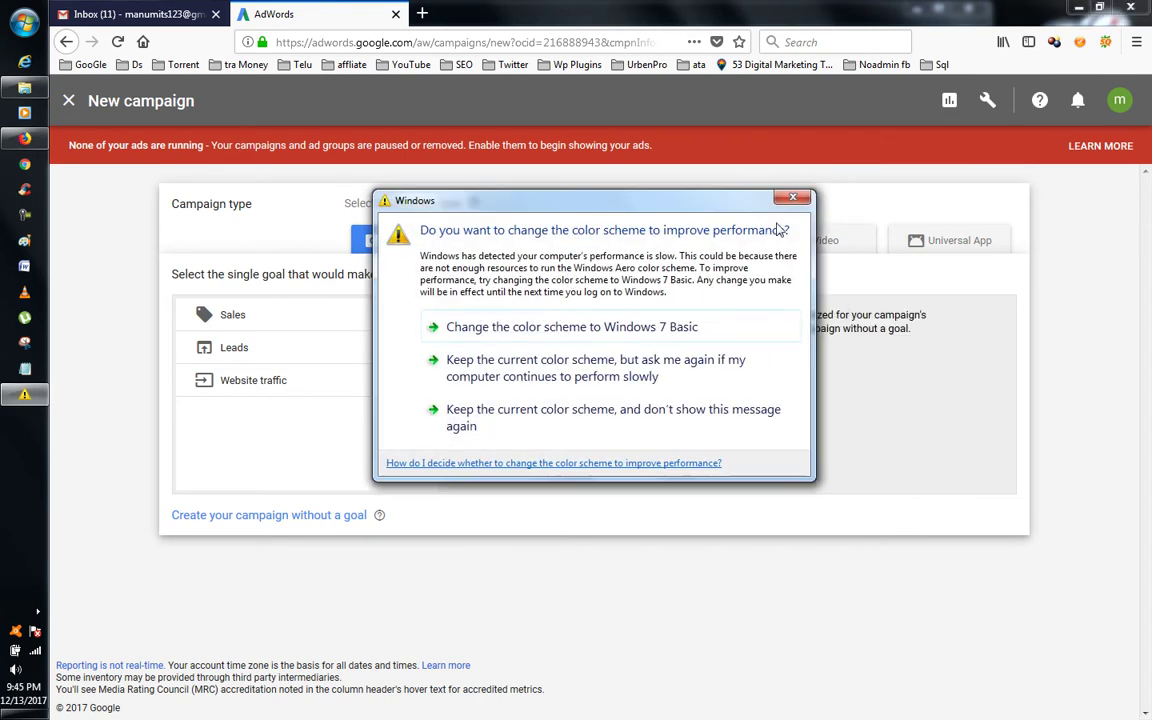
click(577, 326)
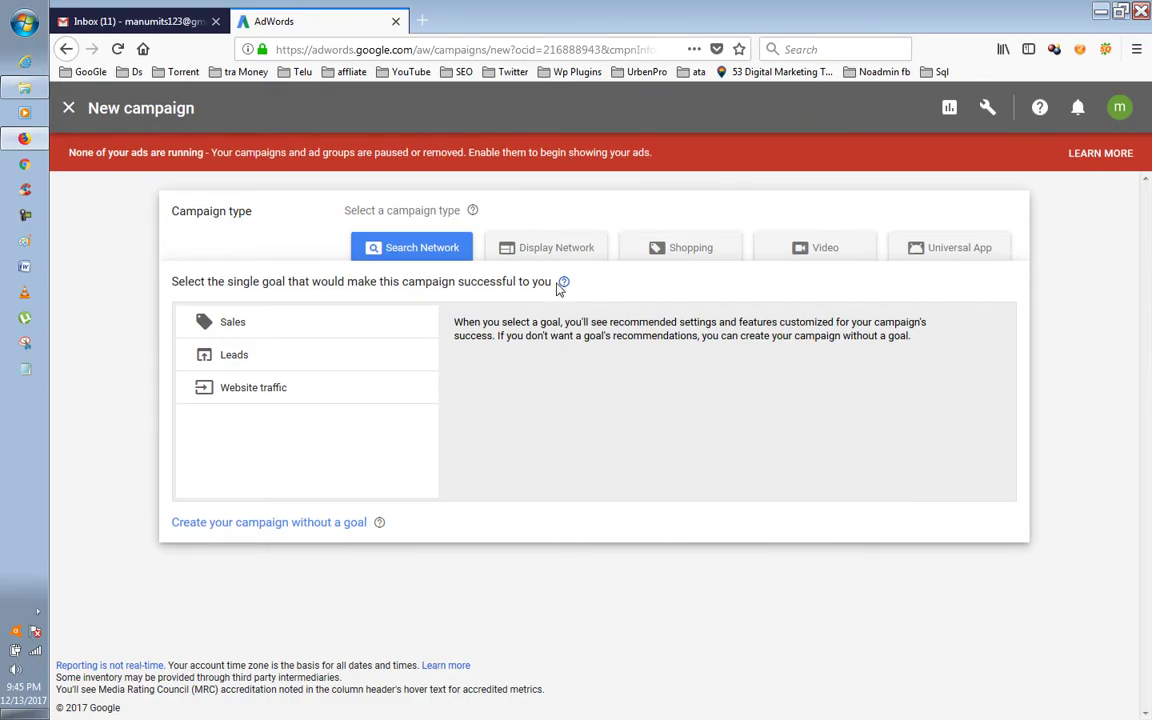
Step: Examine the descriptions of the Sales, Leads and Website traffic goals for the Search Network campaign
mouse_move(564, 286)
click(260, 334)
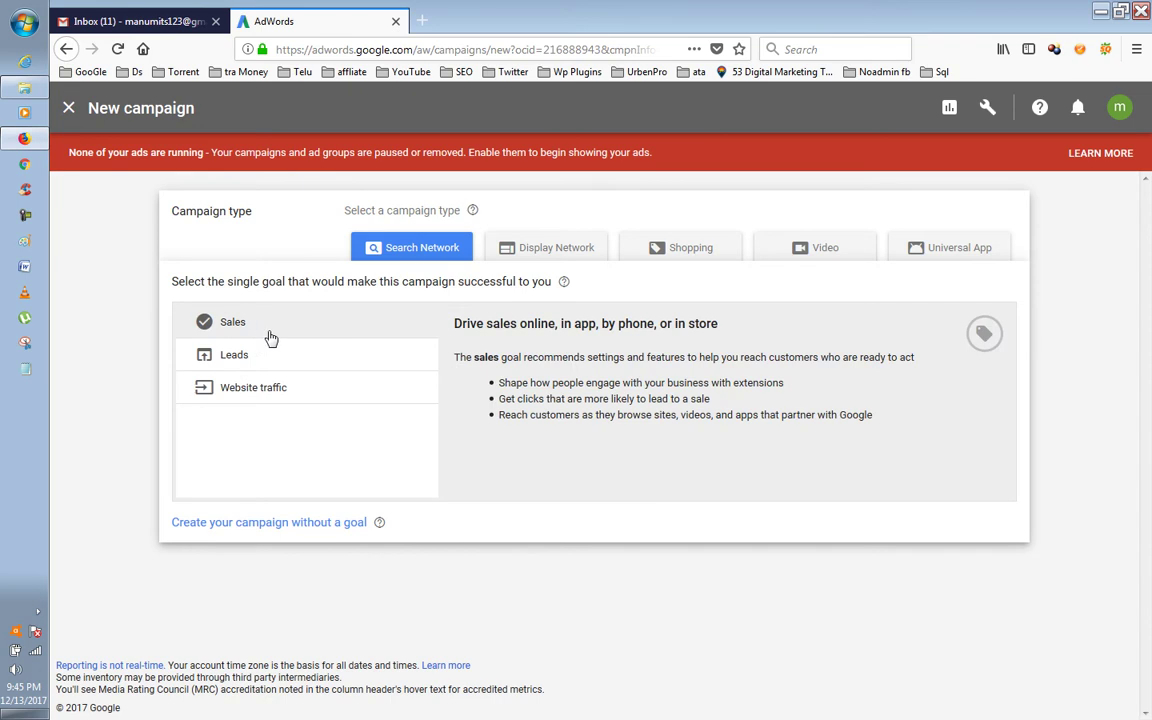
click(300, 356)
click(262, 392)
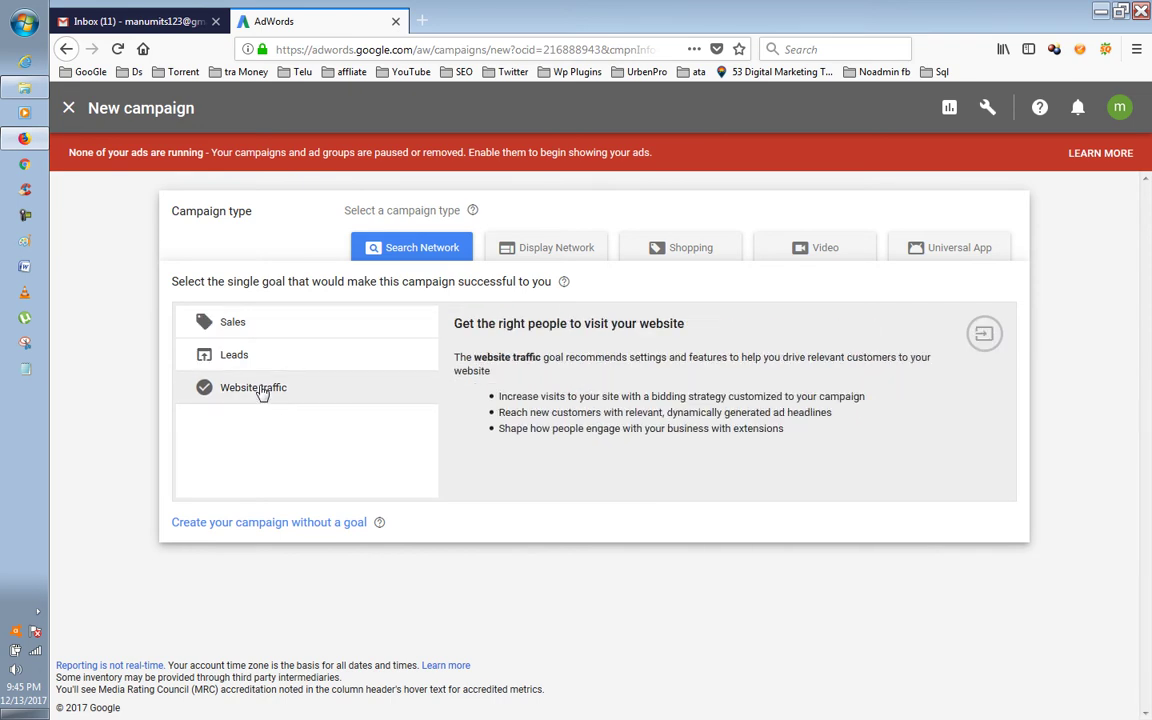
click(278, 334)
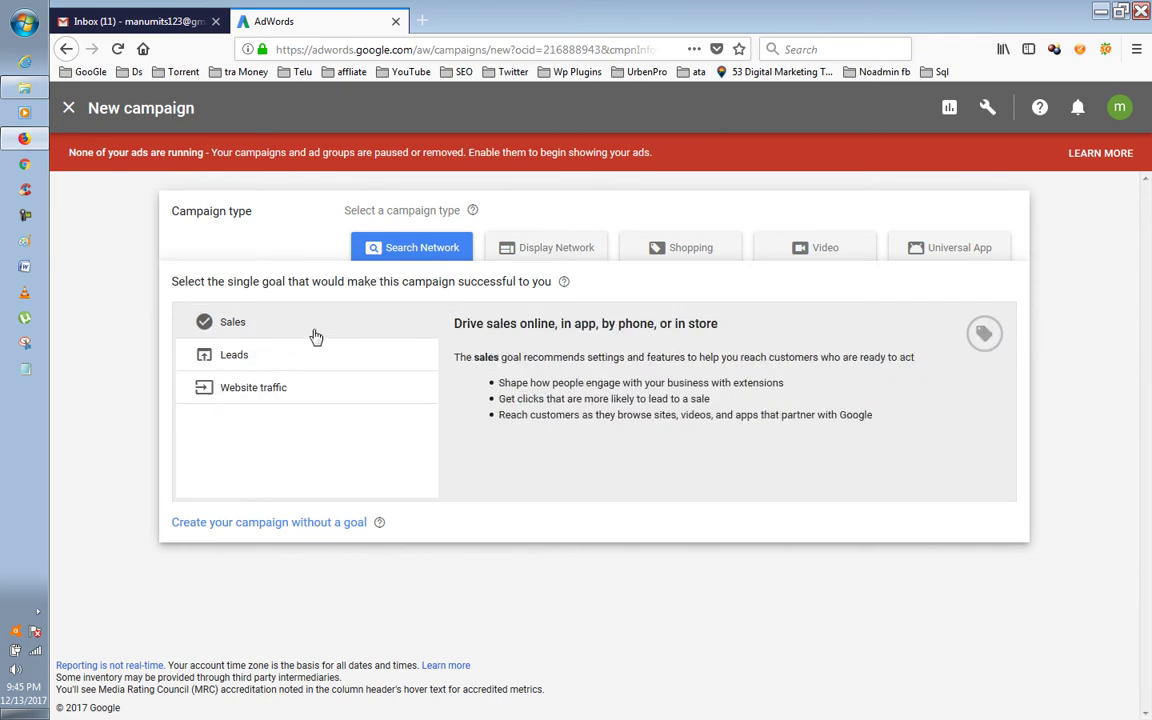
click(256, 362)
click(330, 336)
click(256, 357)
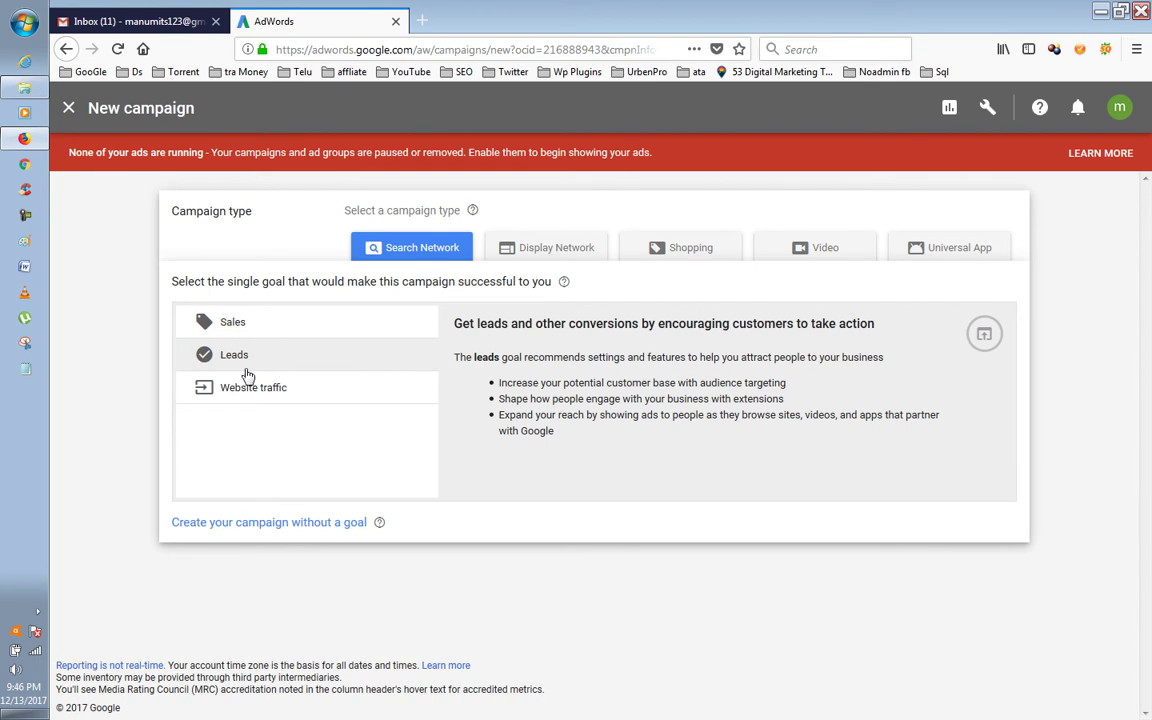
click(243, 388)
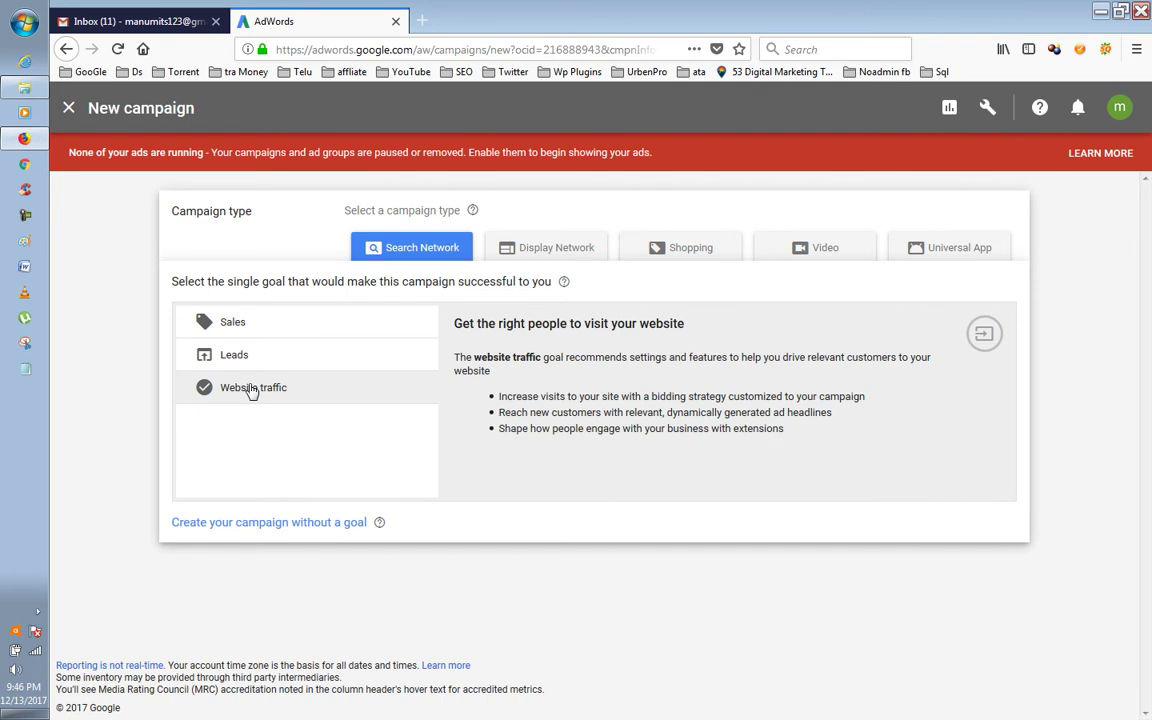
click(393, 399)
click(296, 401)
click(265, 360)
click(245, 338)
click(205, 358)
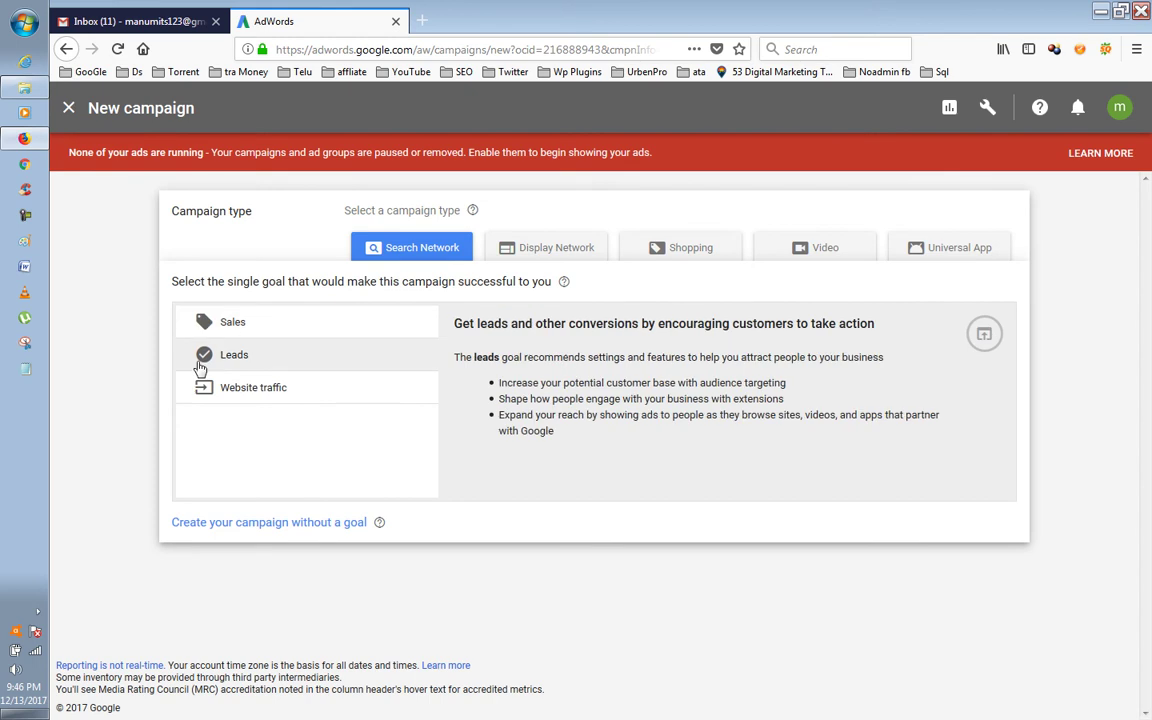
click(302, 390)
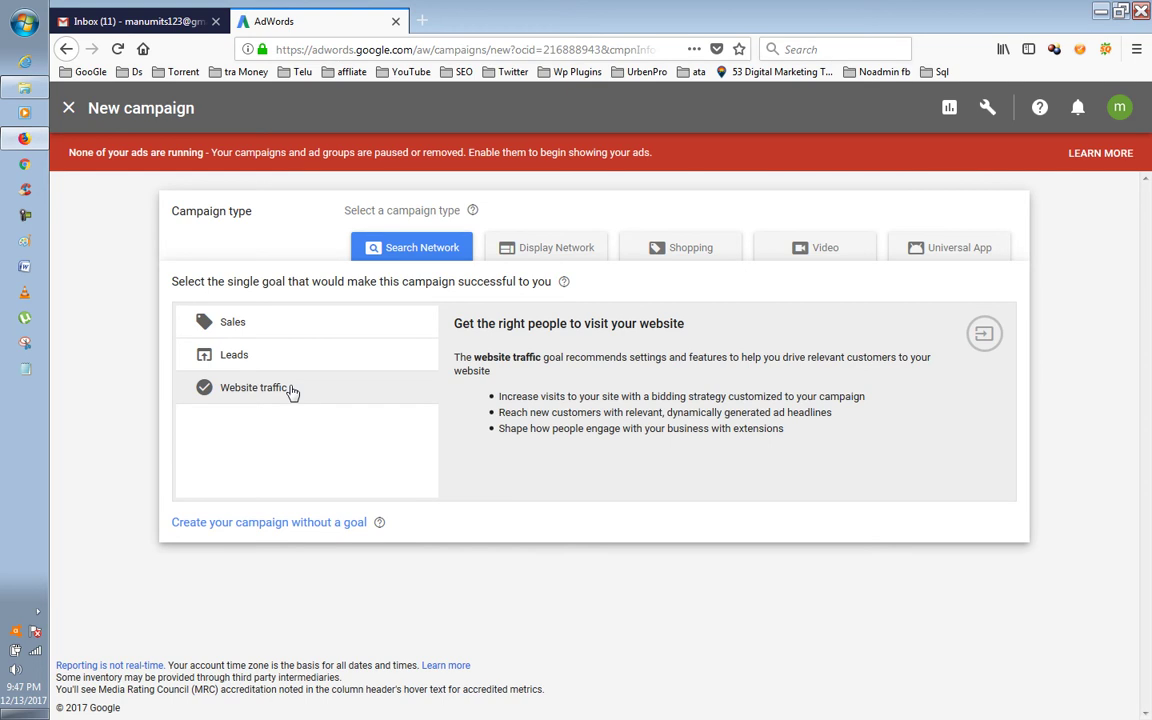
click(253, 398)
click(268, 352)
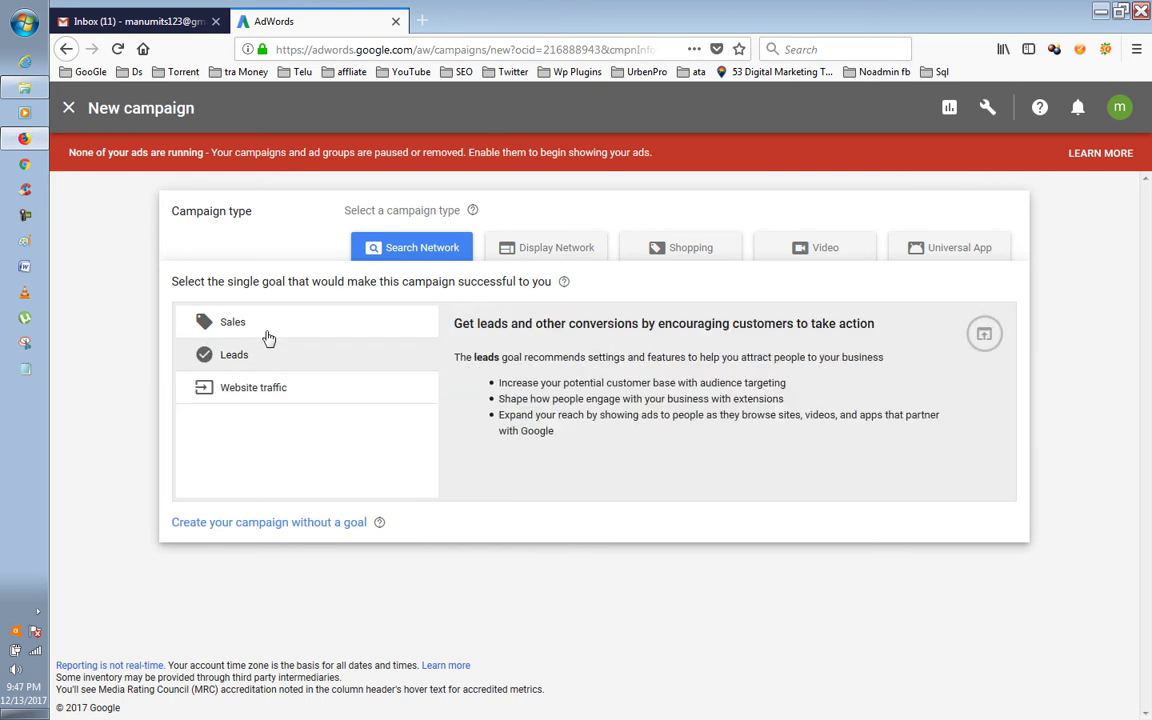
click(265, 328)
click(216, 314)
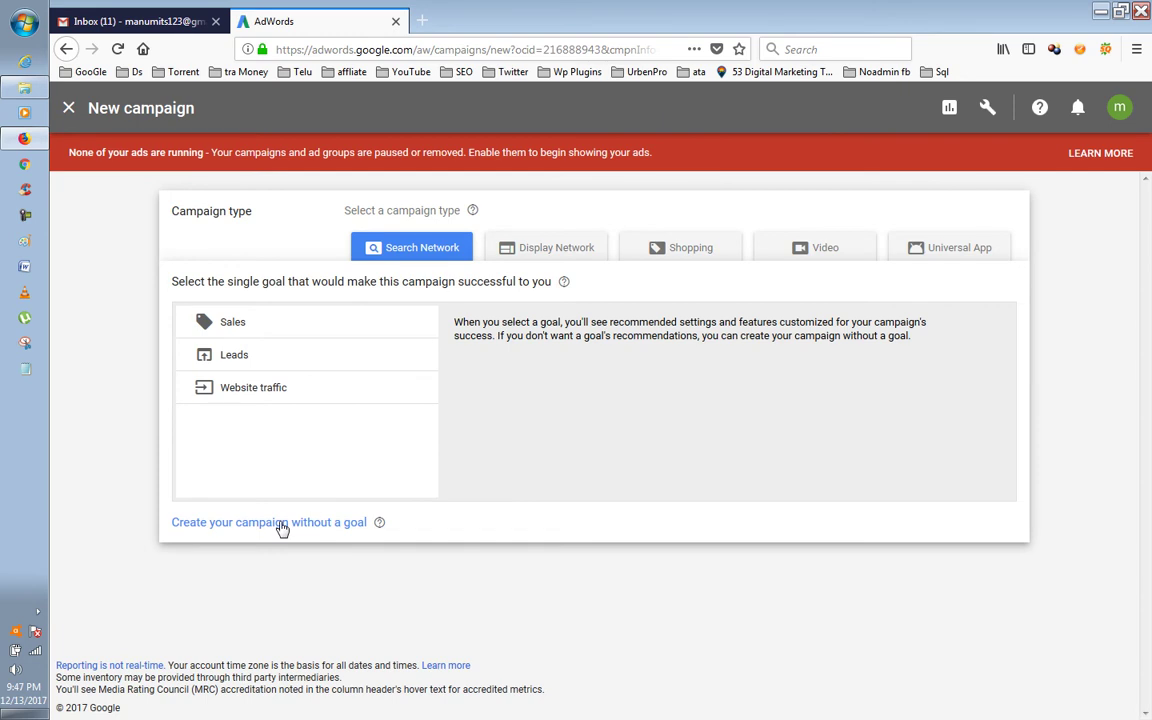
Step: Read the help on creating a campaign without a goal, and choose that option to view its setup details
mouse_move(383, 526)
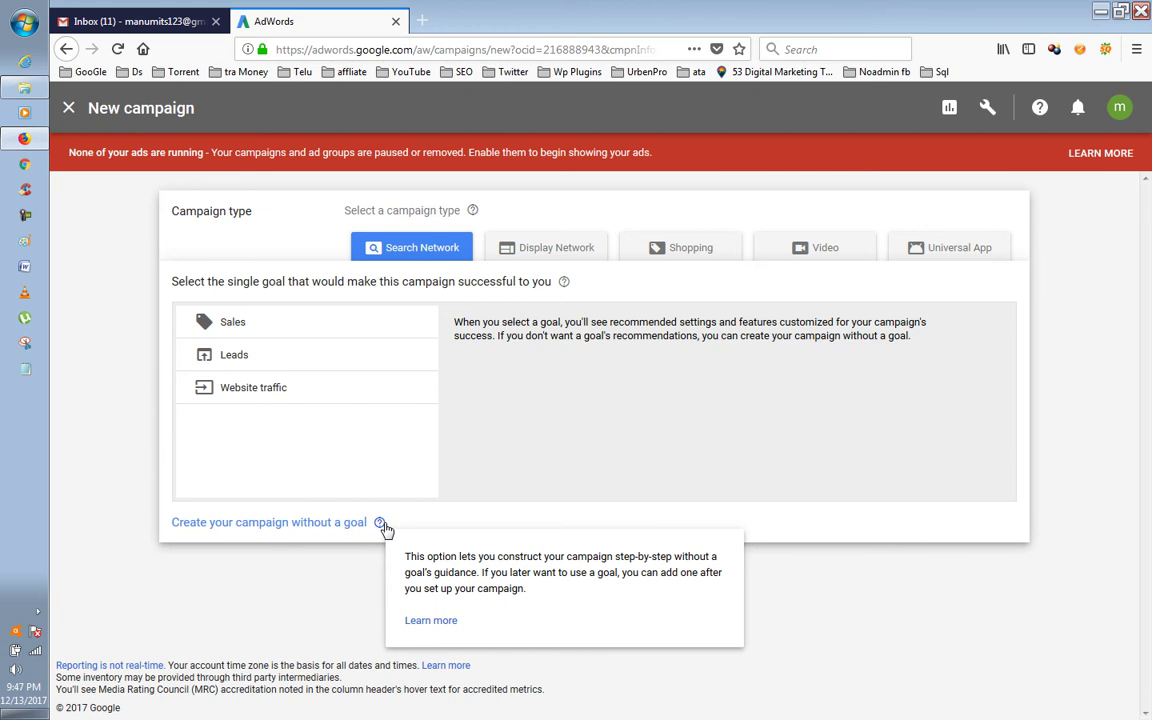
click(247, 525)
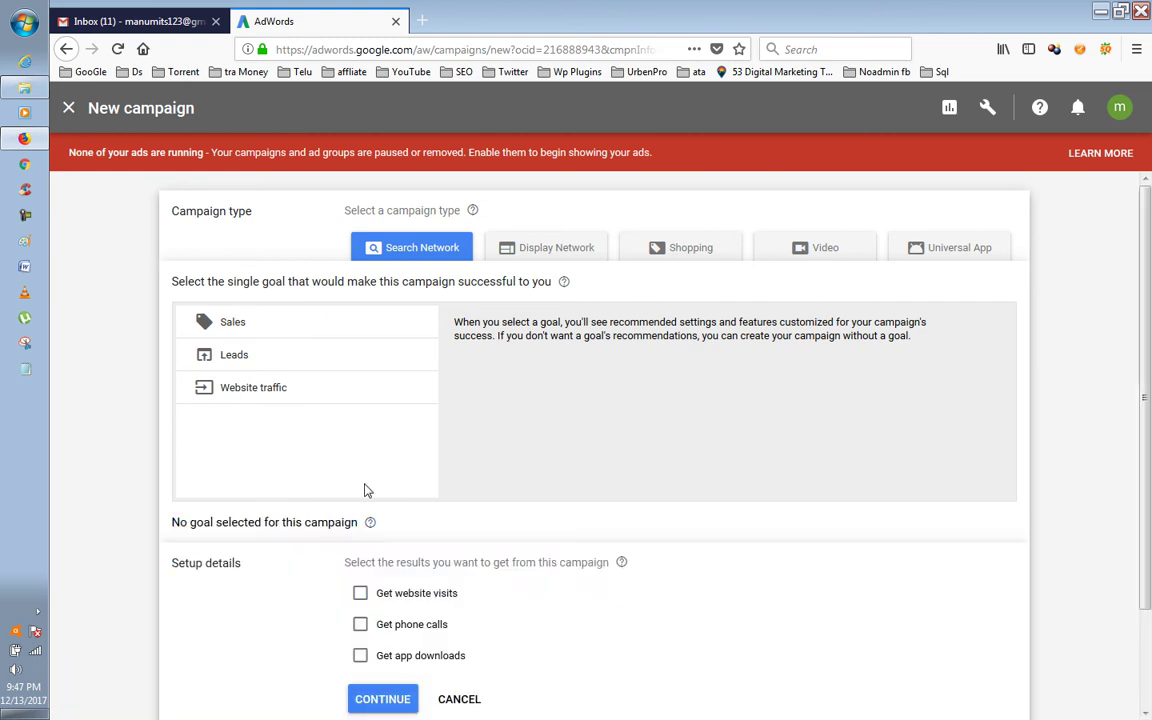
scroll(417, 473, down, 1)
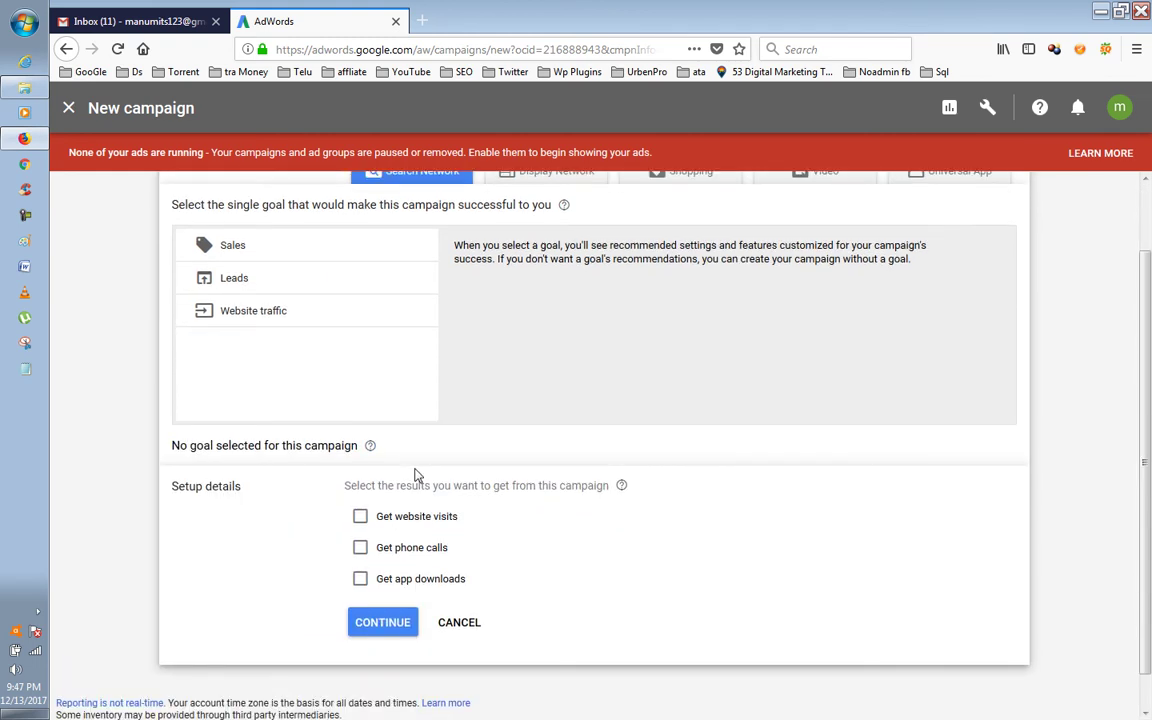
scroll(417, 475, down, 1)
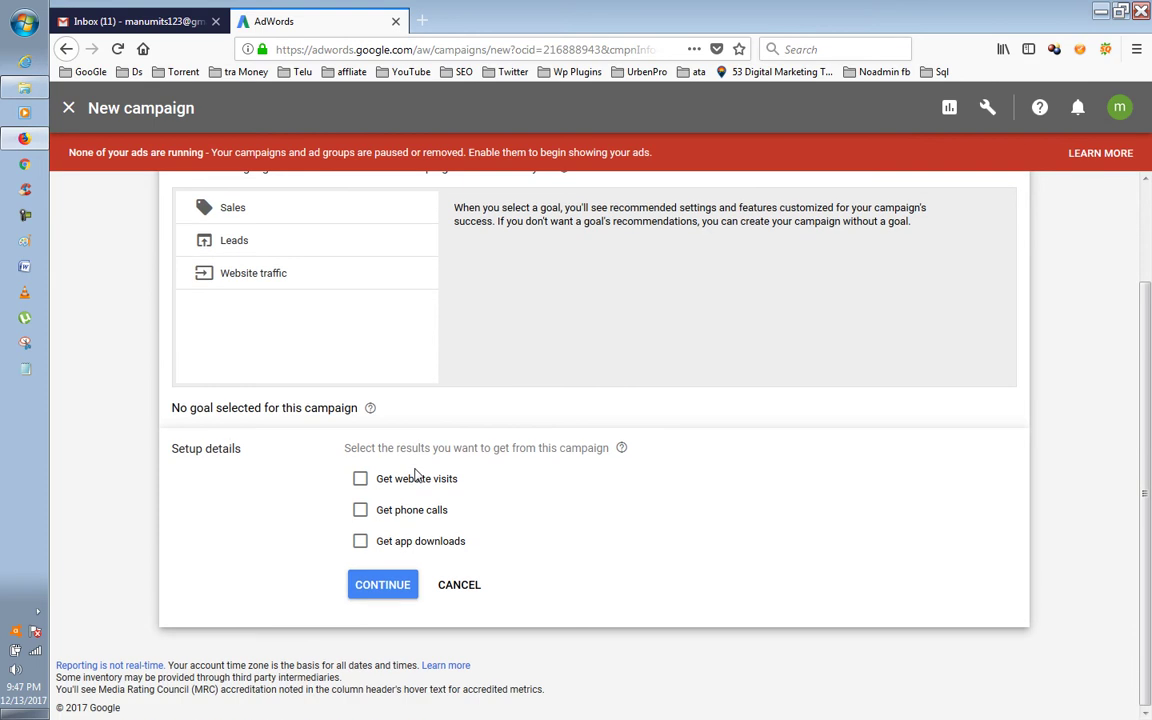
scroll(417, 476, up, 1)
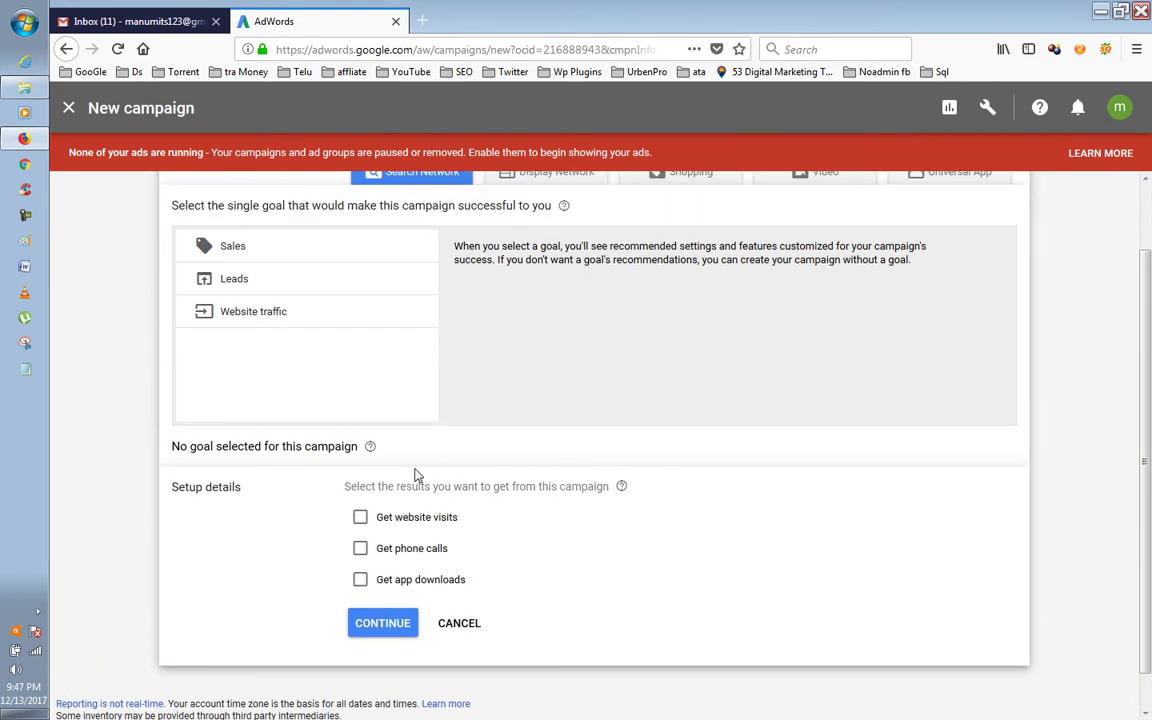
Step: View the setup details of the Website traffic goal, and switch the campaign back to having no goal
click(245, 308)
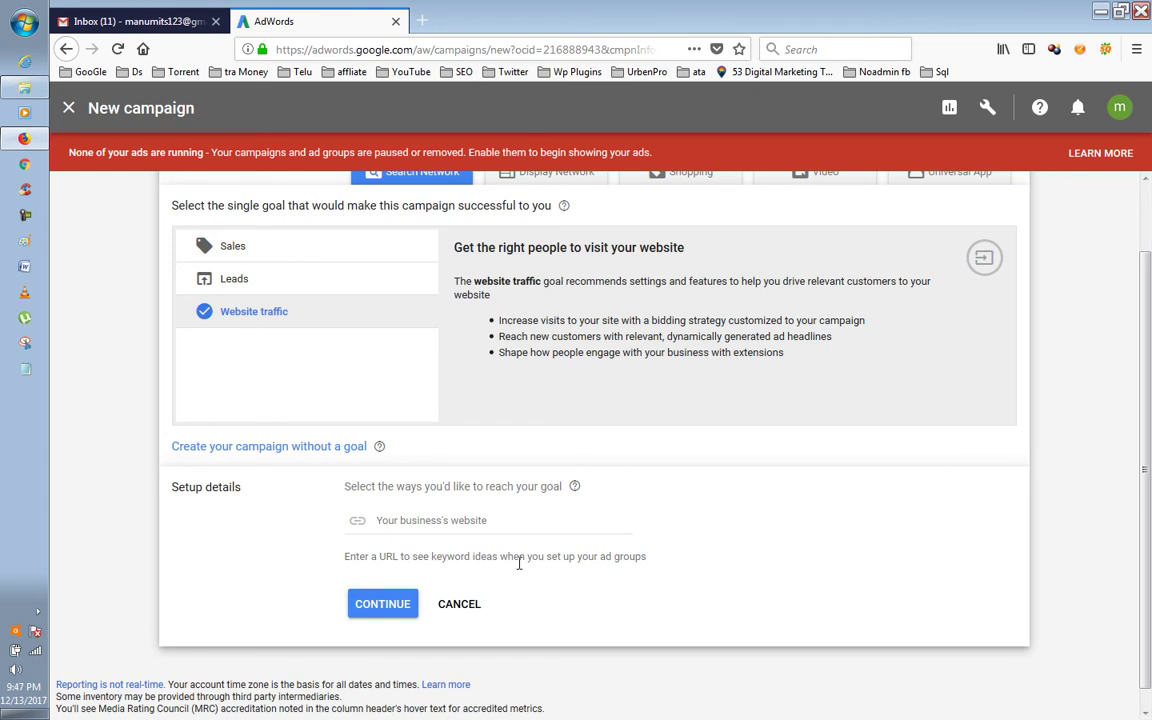
scroll(518, 563, up, 2)
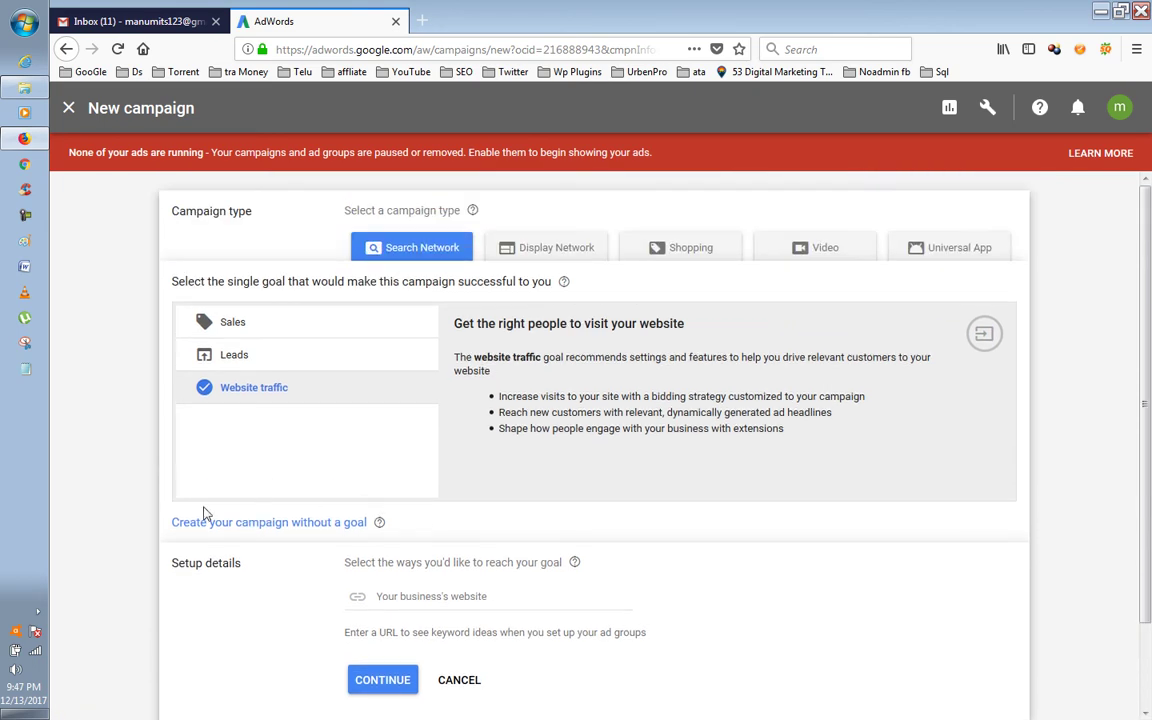
click(308, 522)
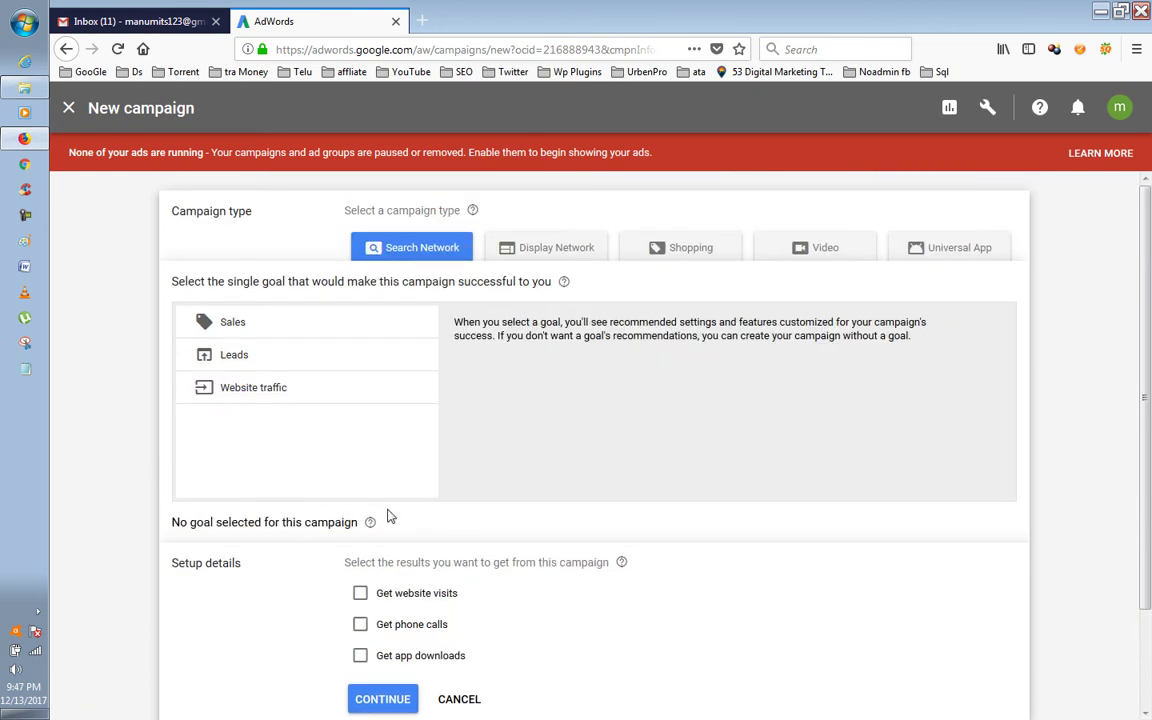
Step: Enable website visits, phone calls and app downloads as the wanted campaign results to view their fields
scroll(390, 517, down, 1)
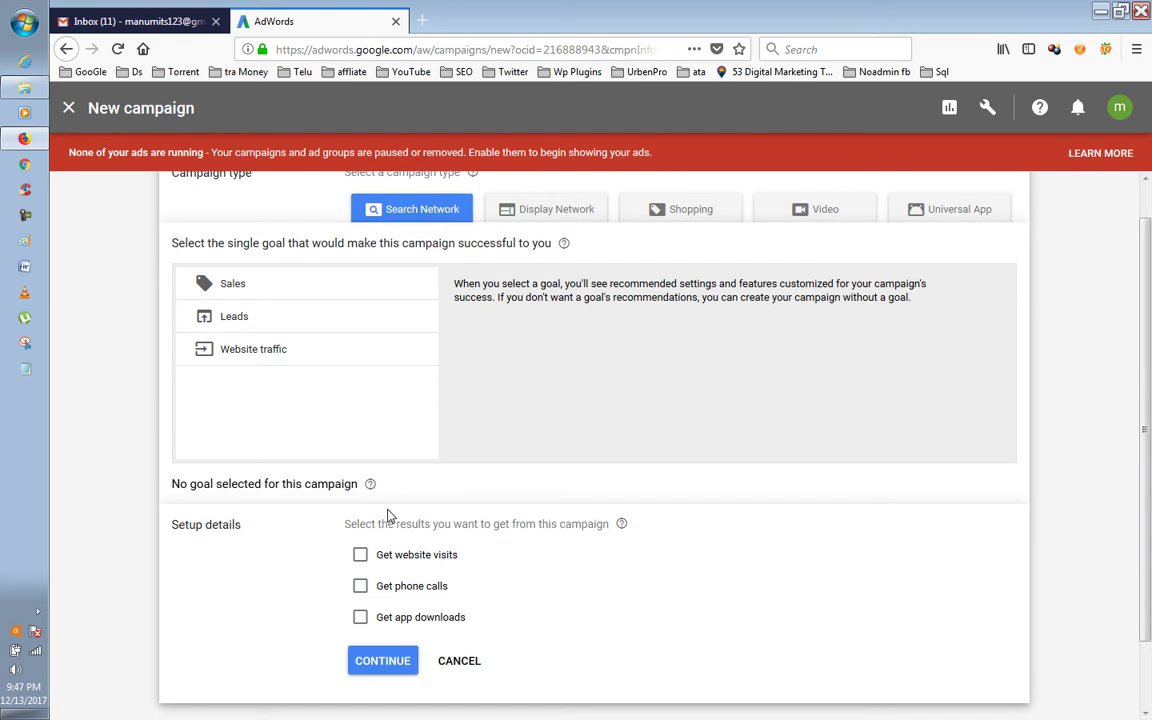
click(364, 563)
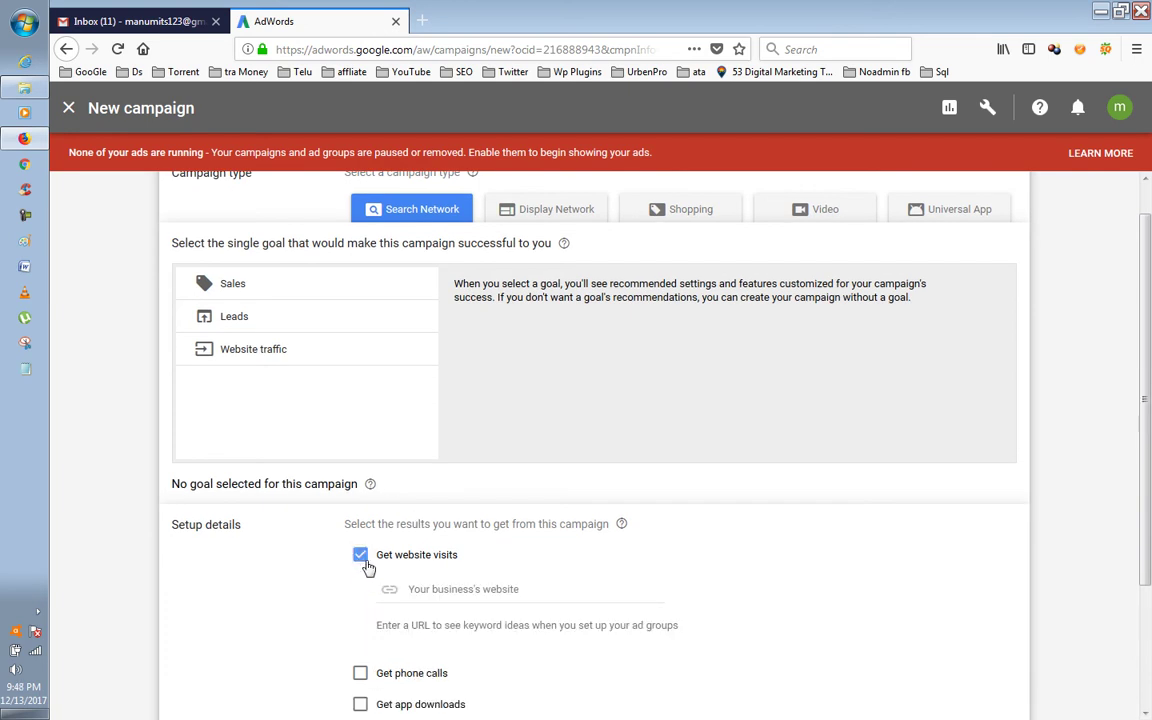
scroll(367, 567, down, 2)
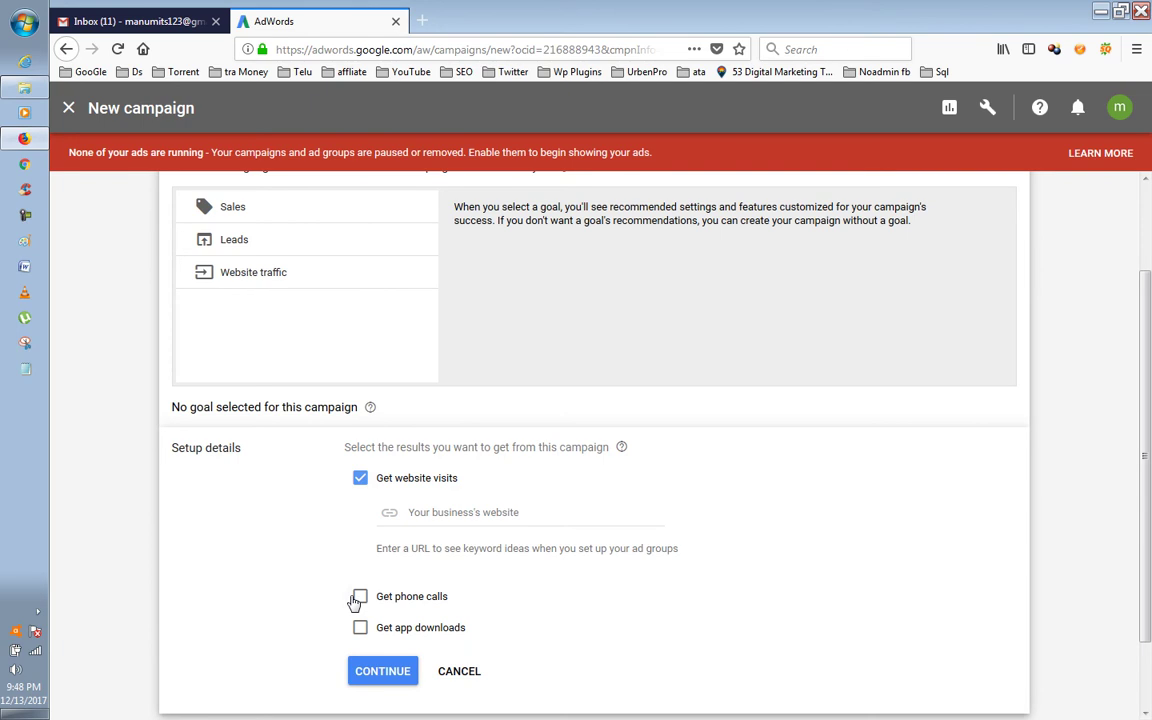
click(359, 597)
scroll(380, 540, down, 1)
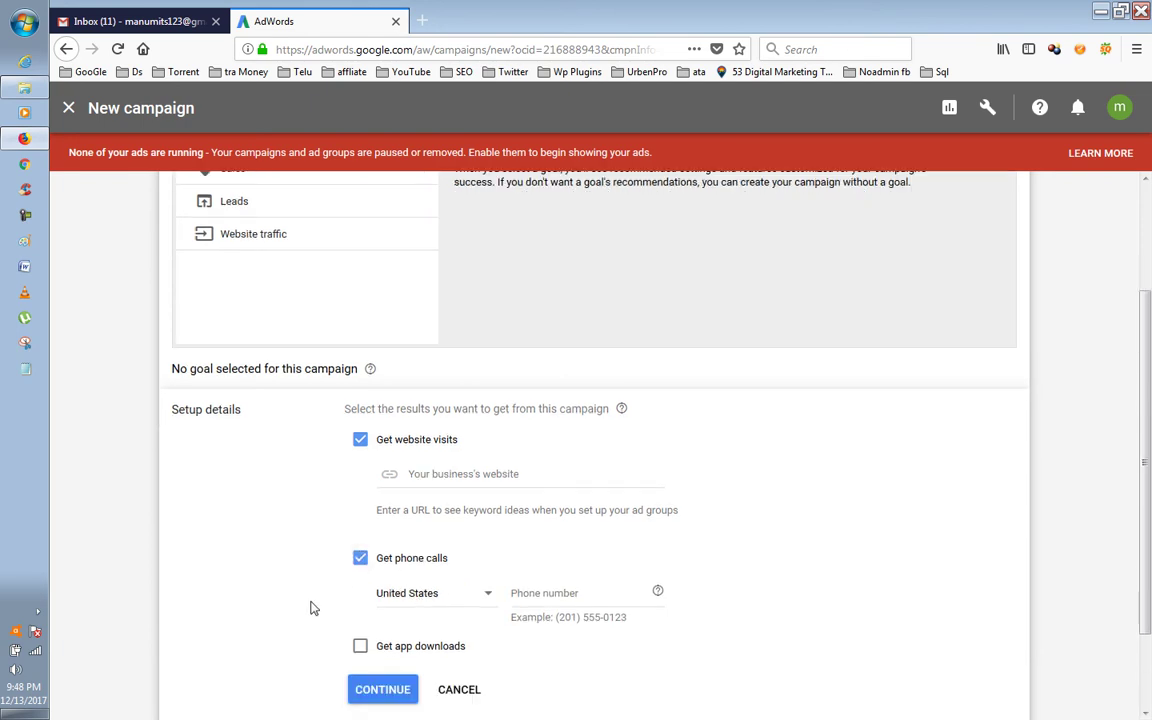
click(360, 645)
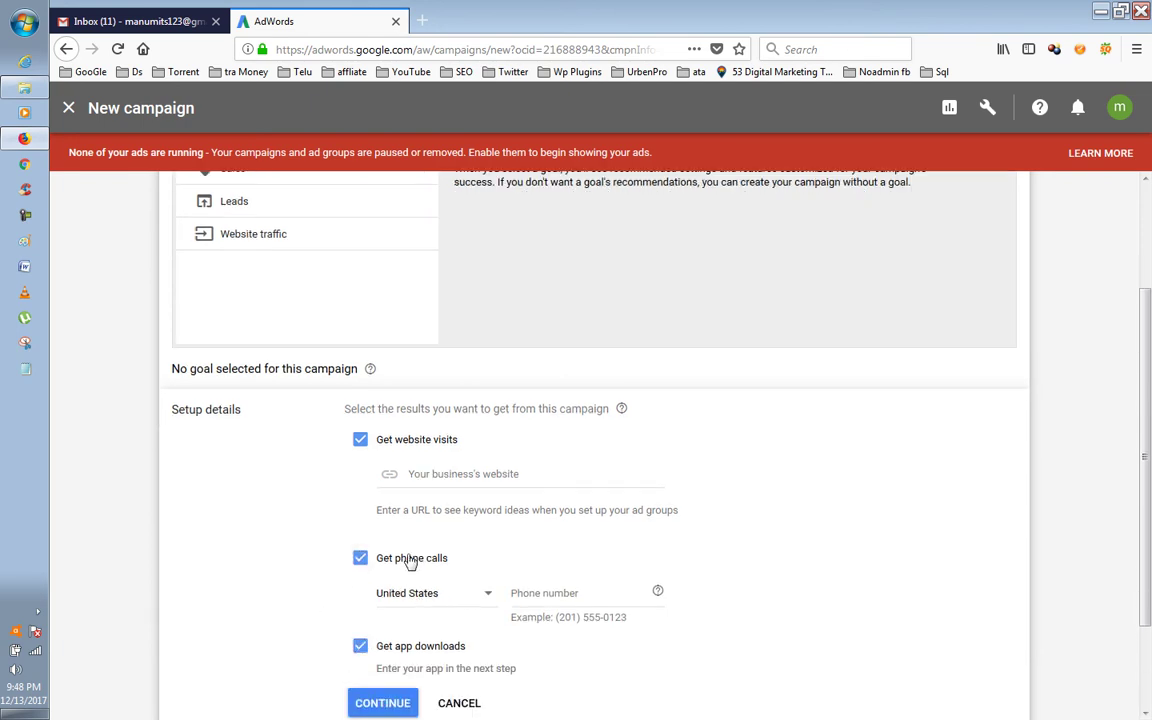
scroll(418, 567, down, 2)
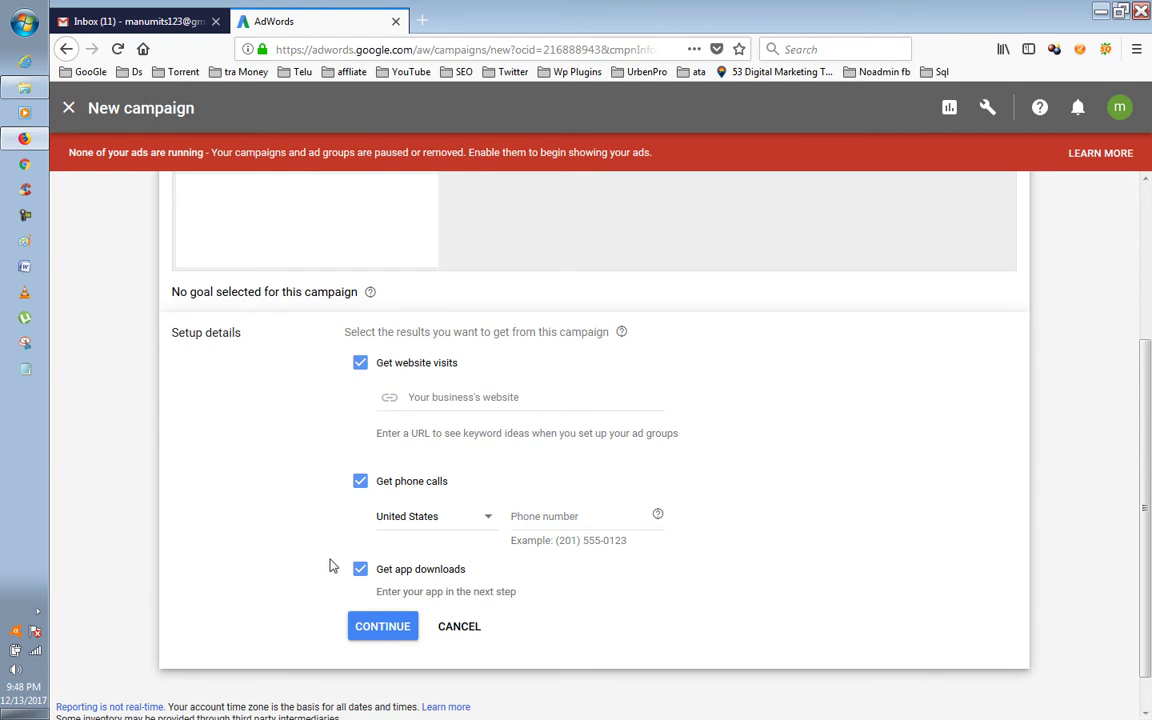
Step: Deselect app downloads and phone calls from the wanted results, and go to the business website field
click(359, 570)
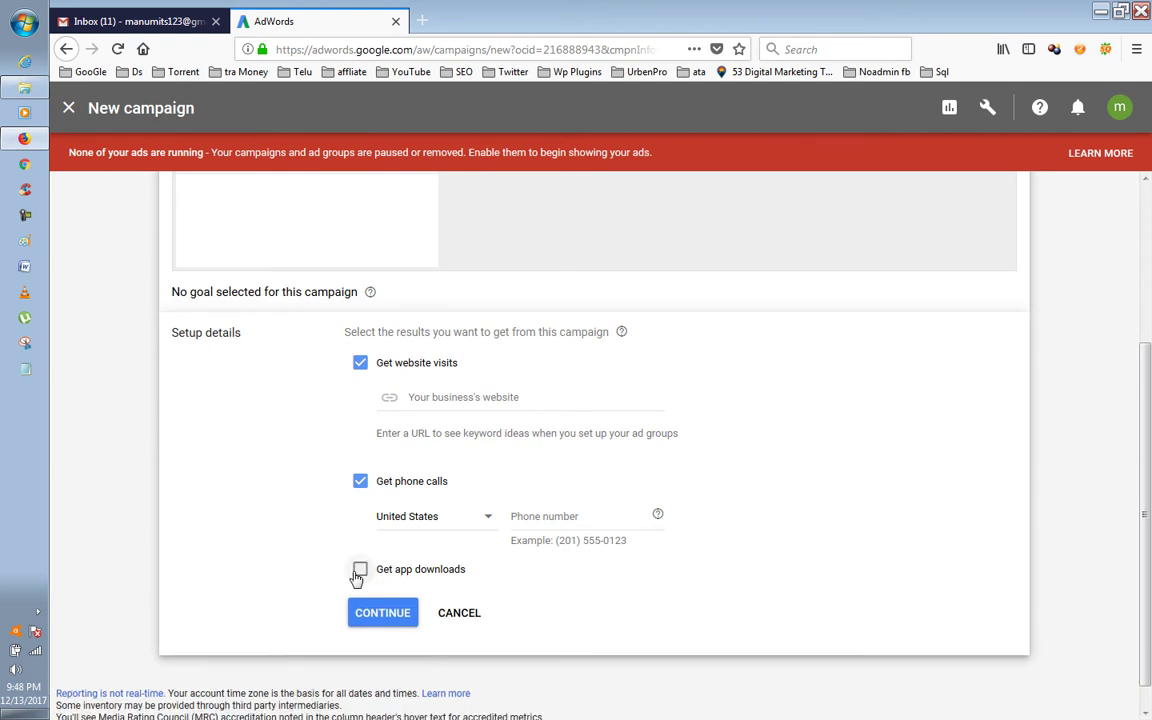
click(355, 488)
scroll(535, 440, up, 2)
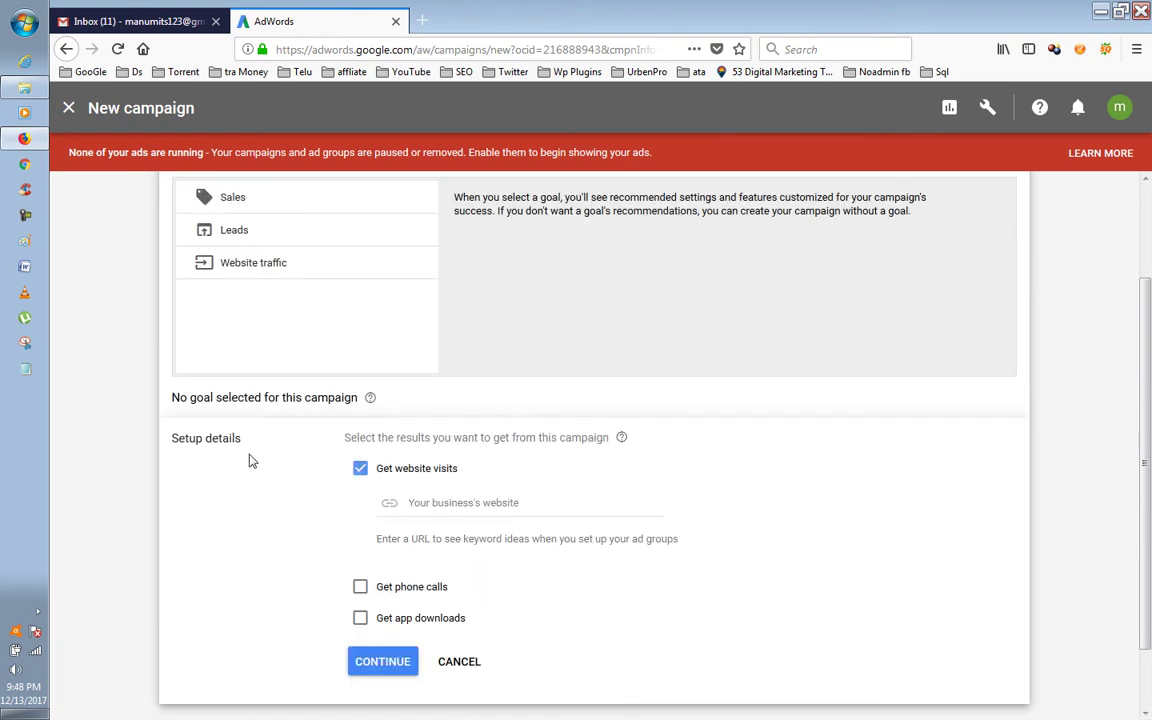
click(463, 502)
Step: Choose the Website traffic, Leads and Sales goals in turn to compare their setup details
click(280, 264)
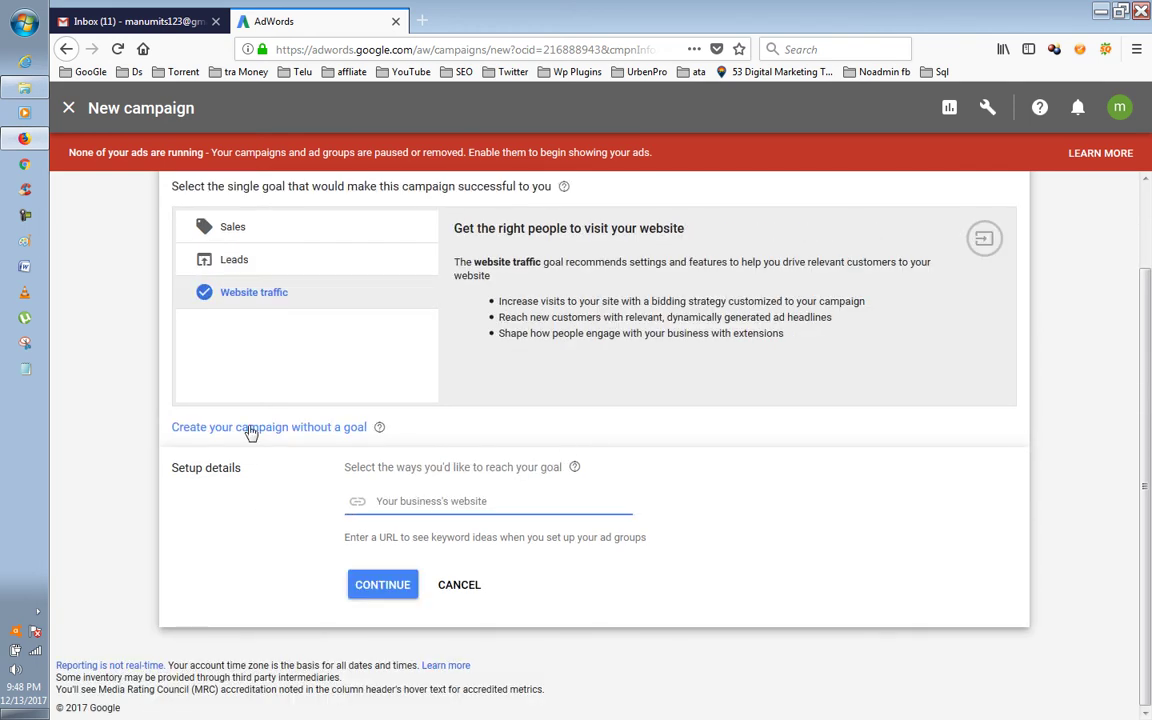
click(276, 272)
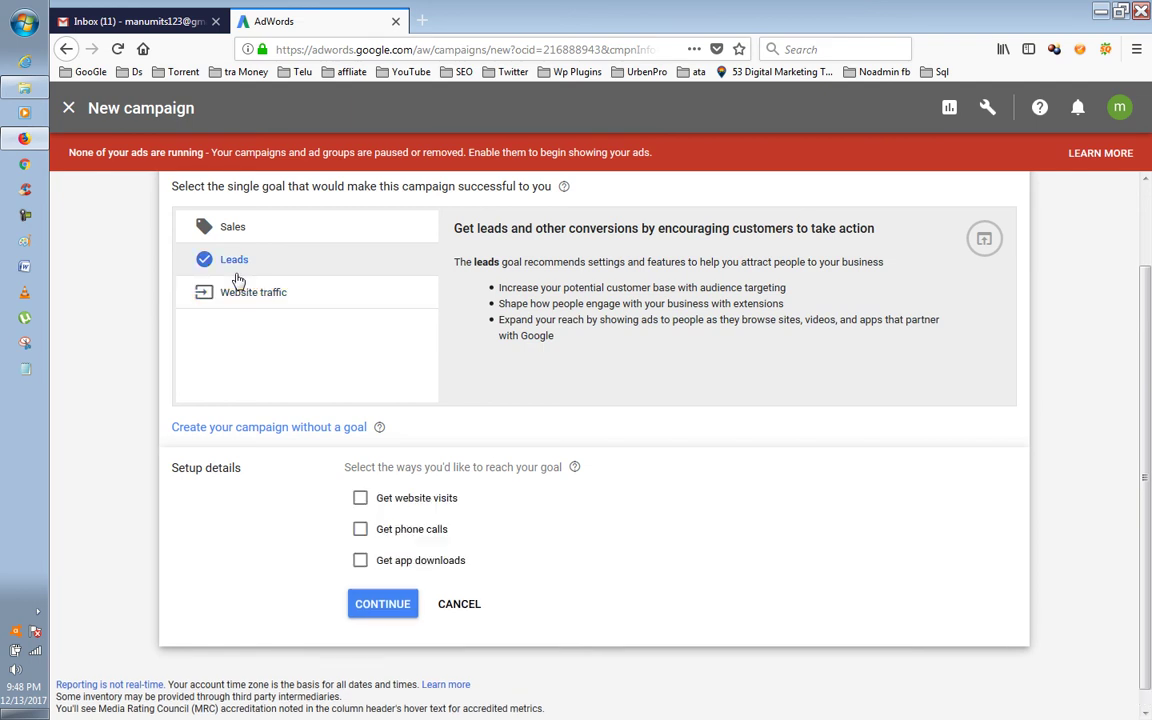
click(248, 230)
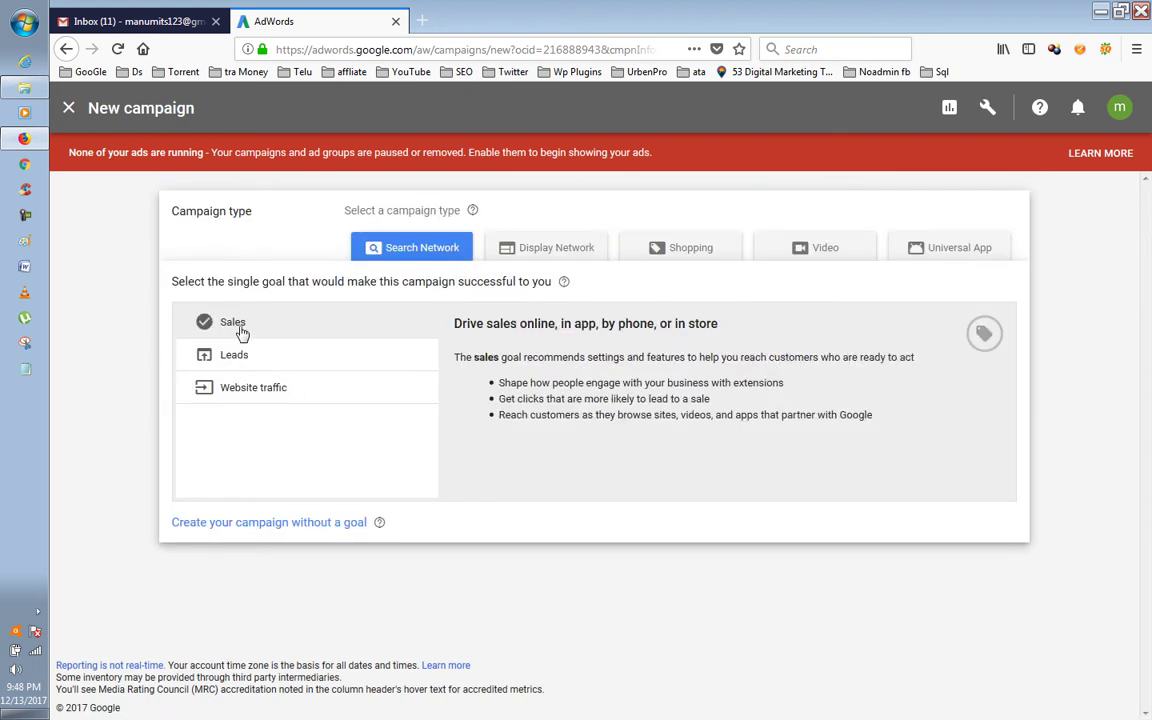
Step: Select Website traffic as the campaign goal and go to the business website field
click(241, 332)
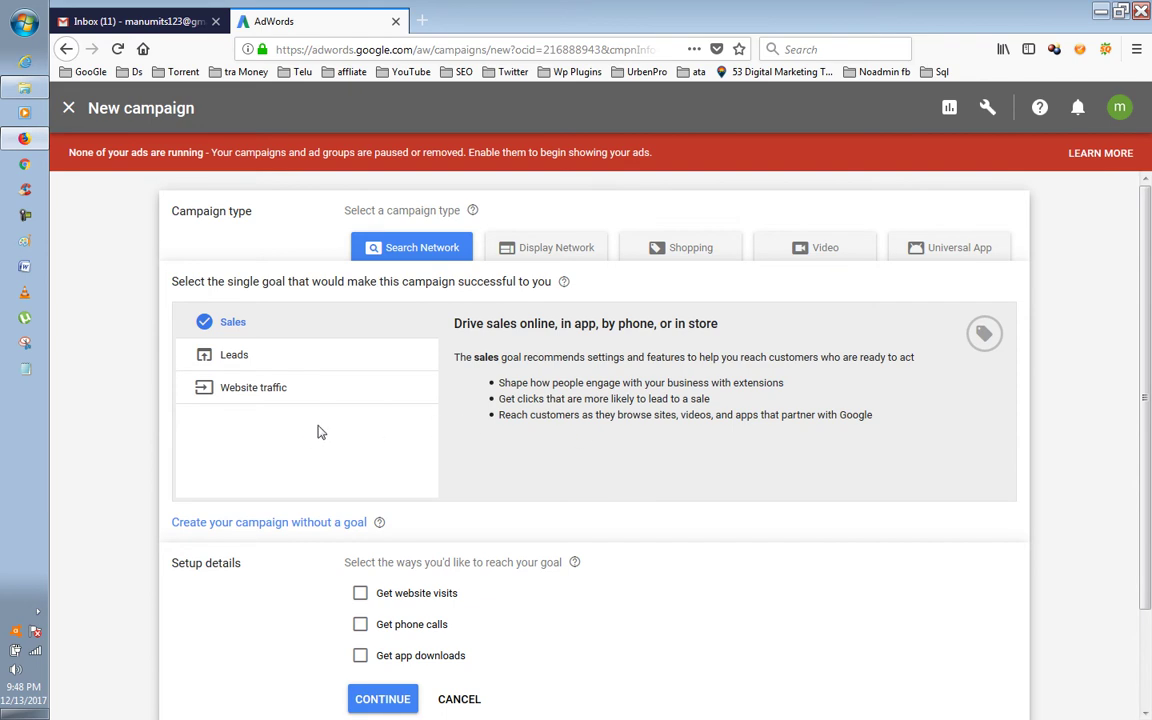
click(272, 393)
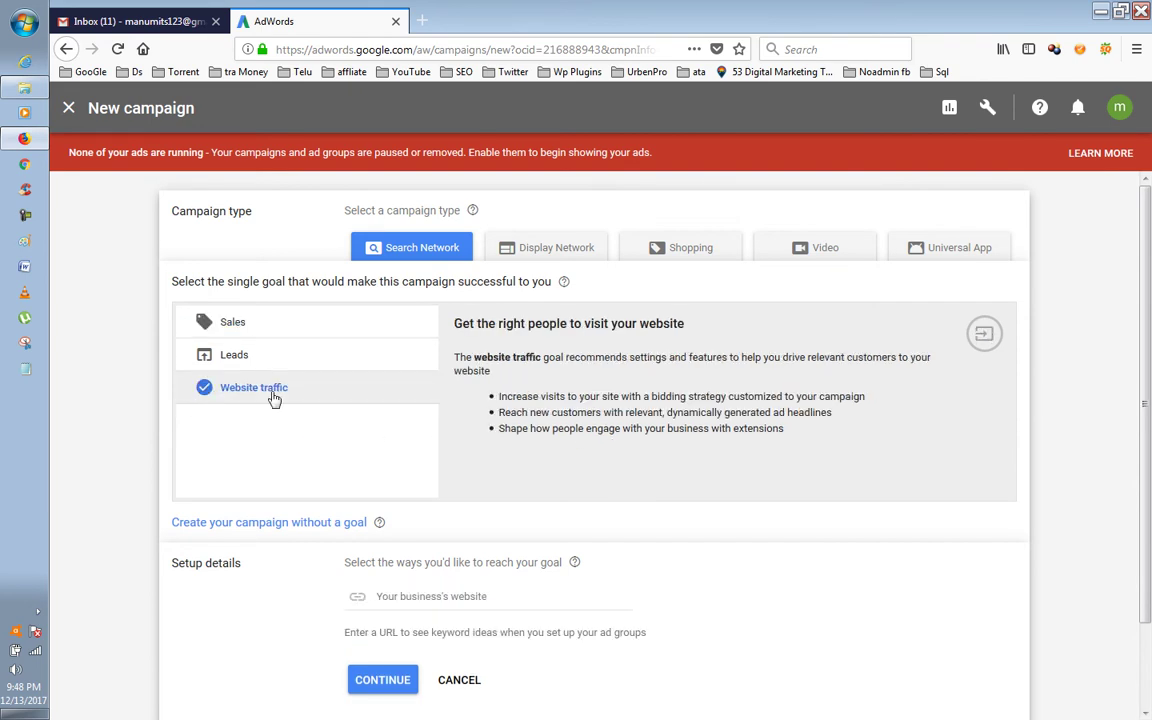
click(452, 599)
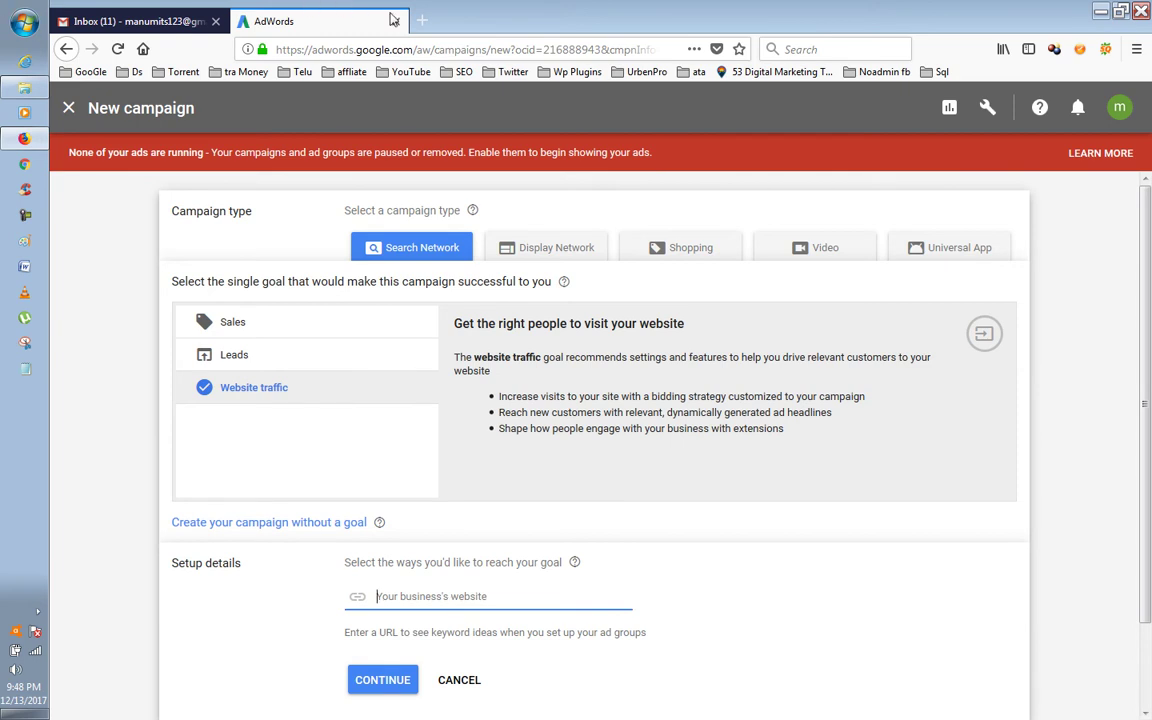
click(422, 20)
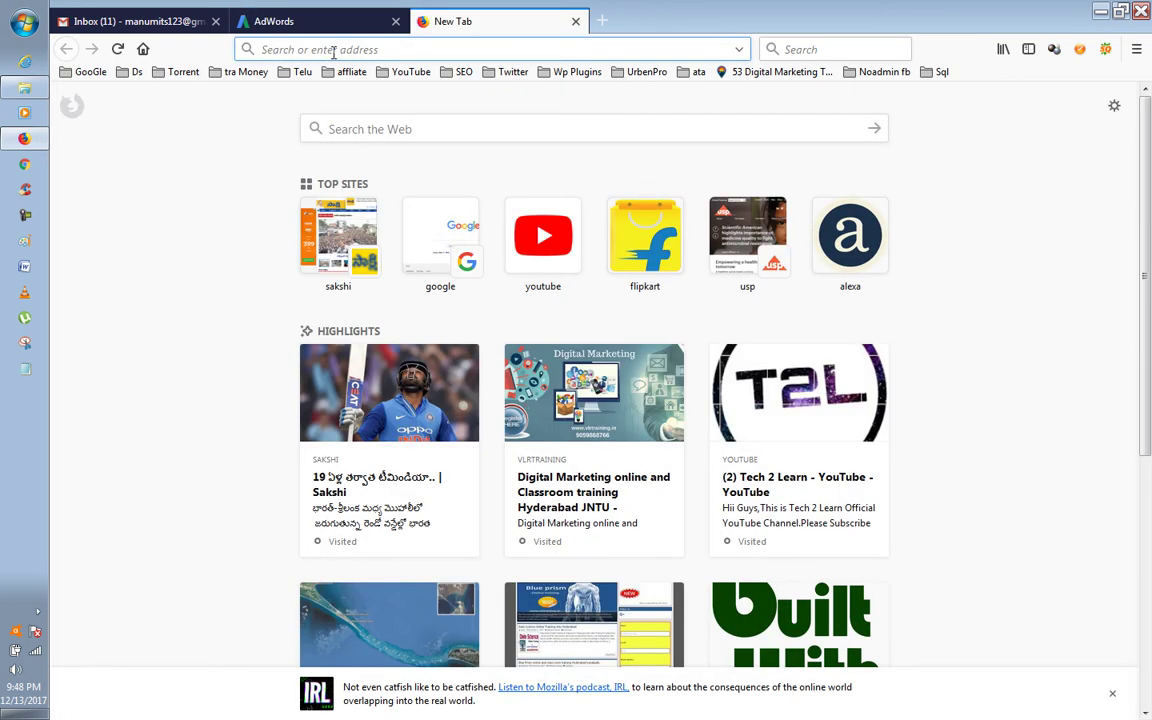
text(www.vlr)
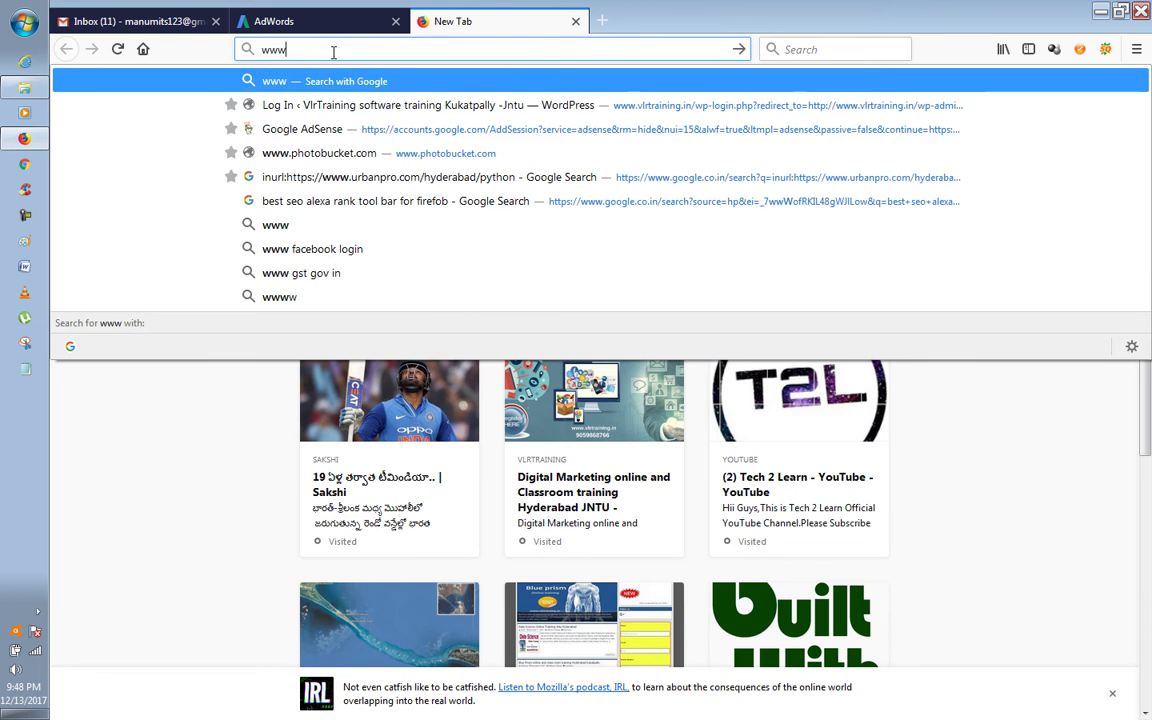
text(trainin)
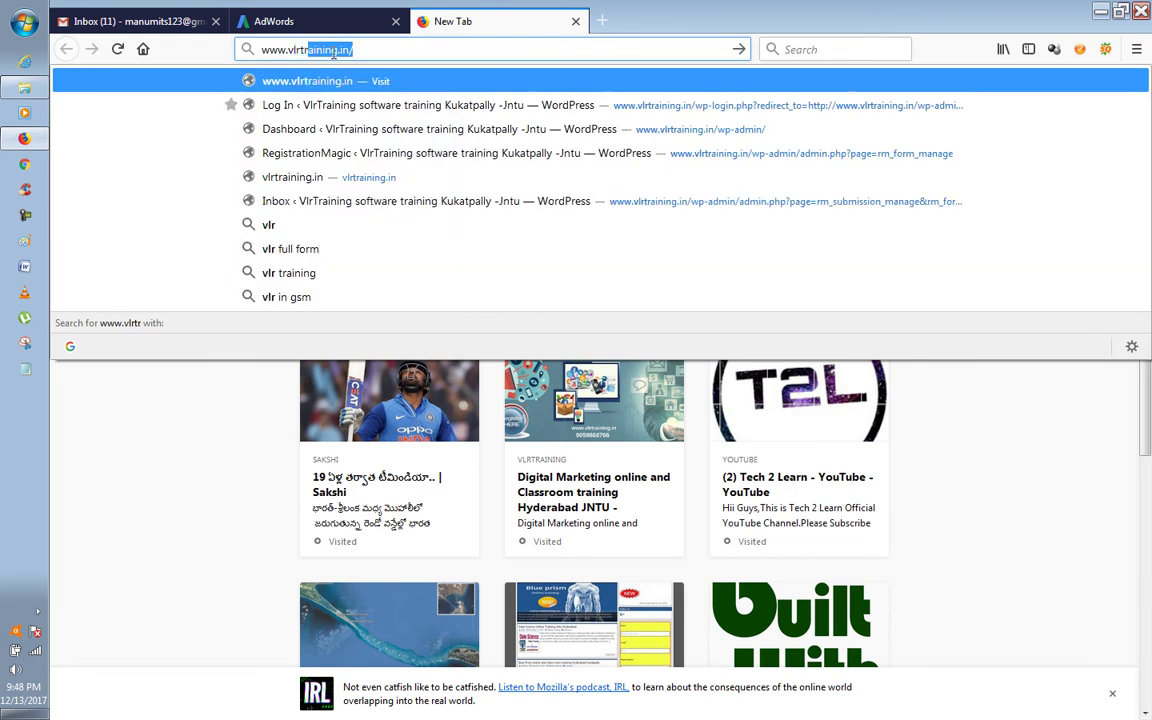
text(g)
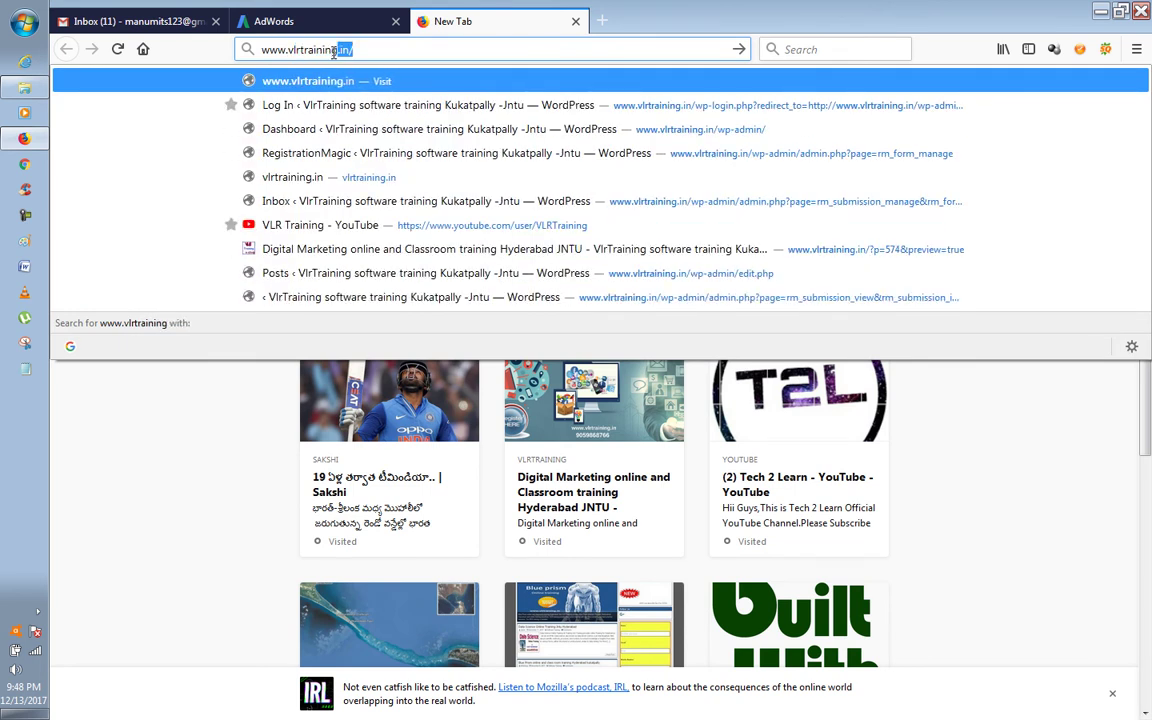
key(Return)
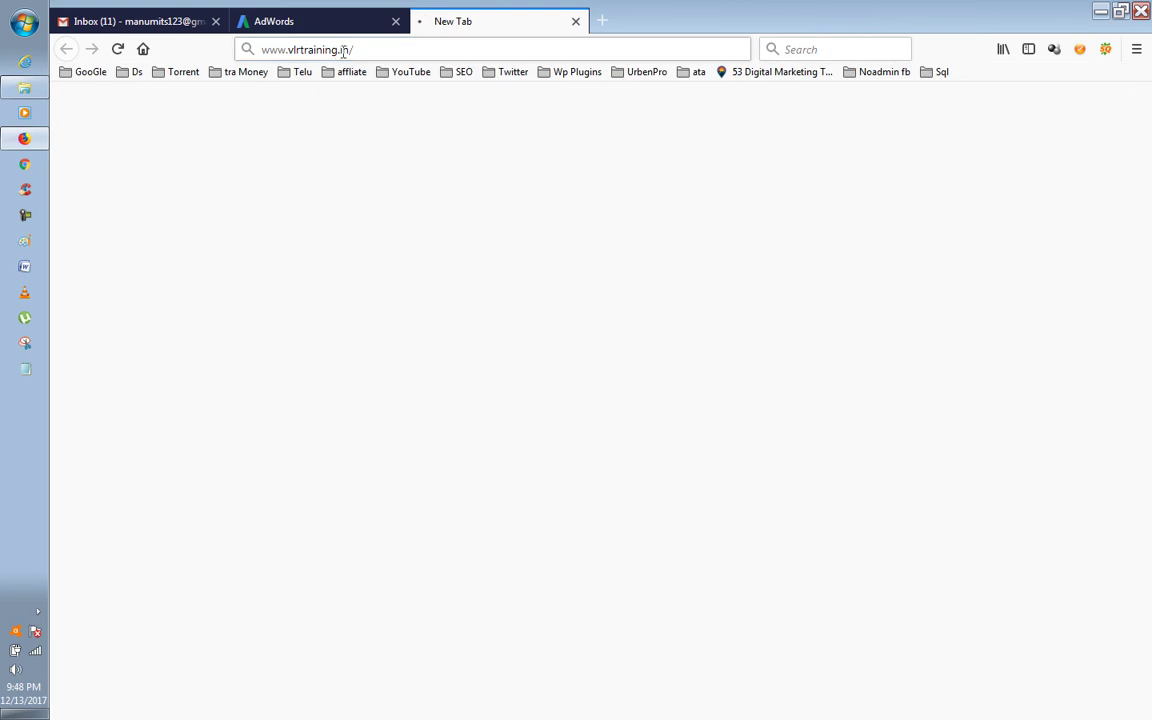
click(400, 49)
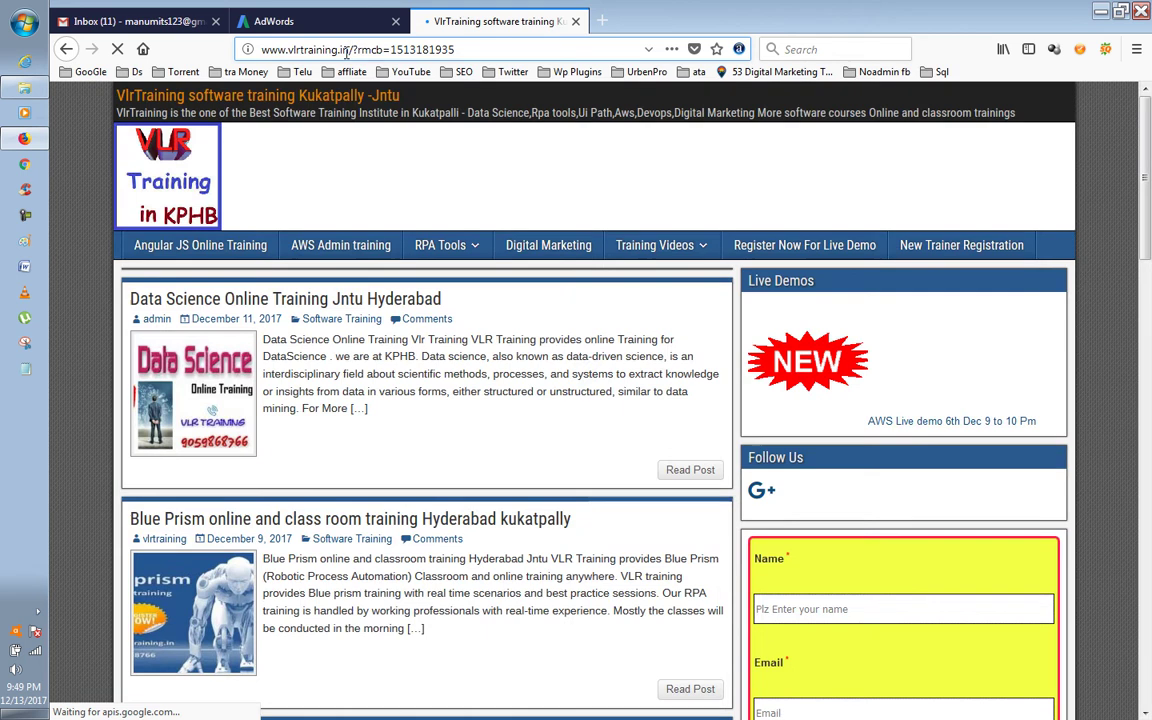
drag(268, 49, 182, 47)
click(330, 49)
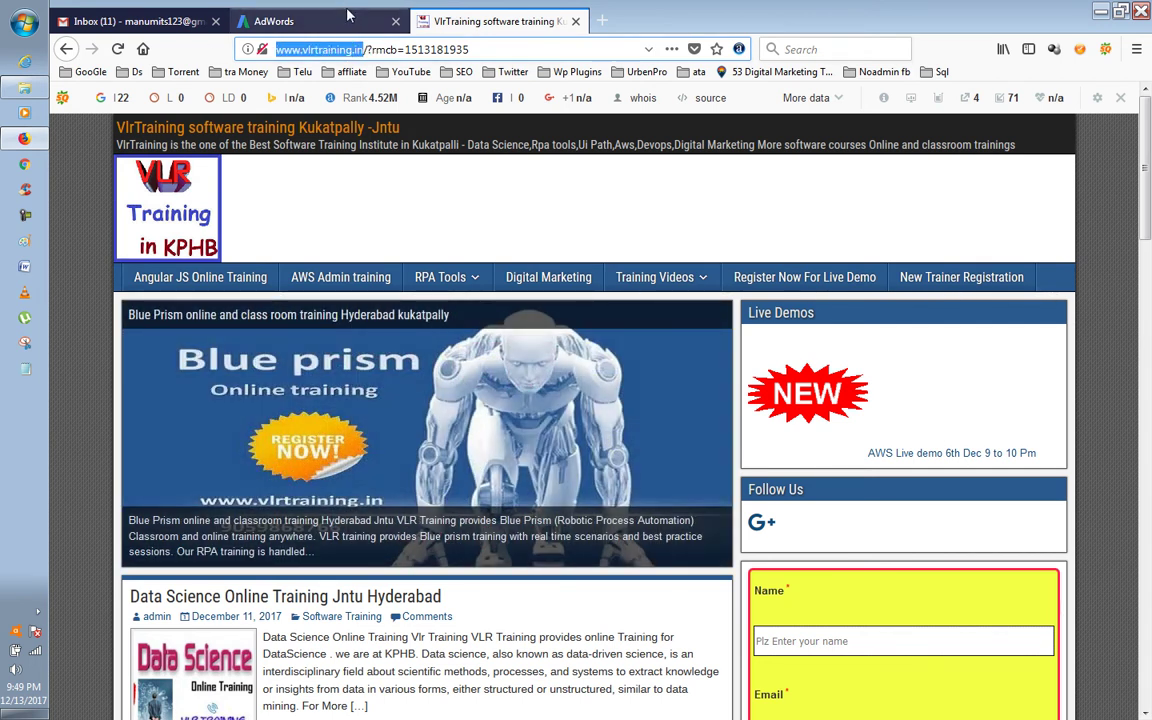
click(312, 14)
click(409, 592)
text(http://www.vlrtraining.in)
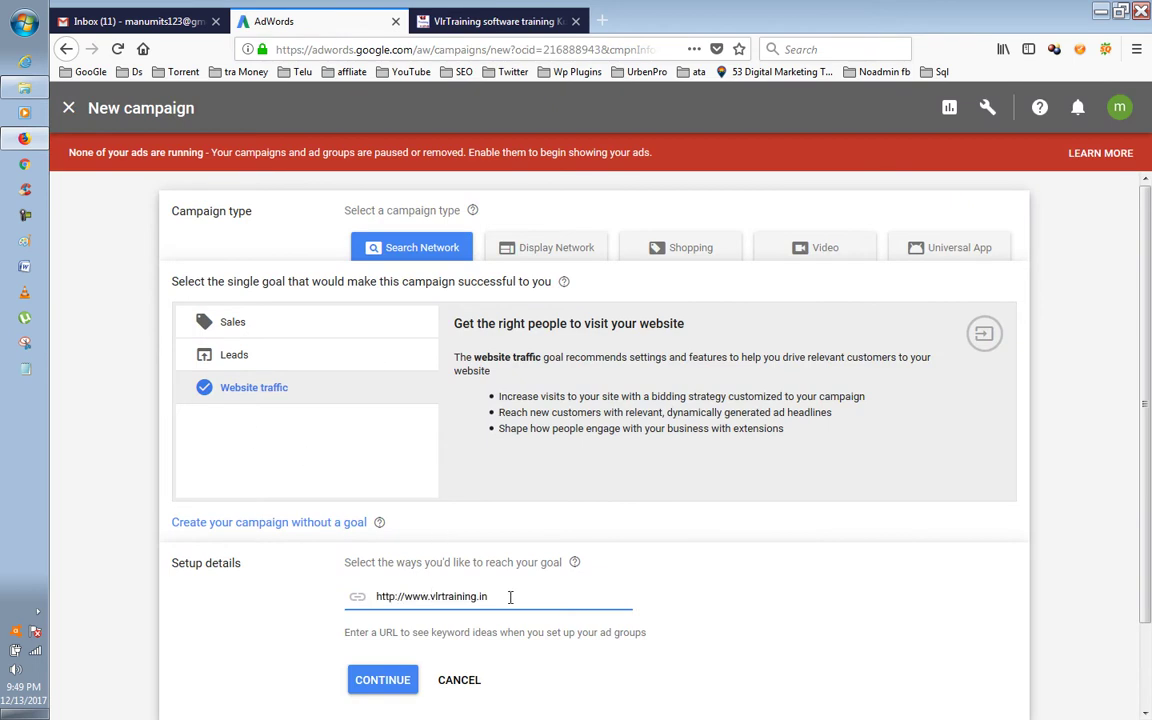
click(403, 679)
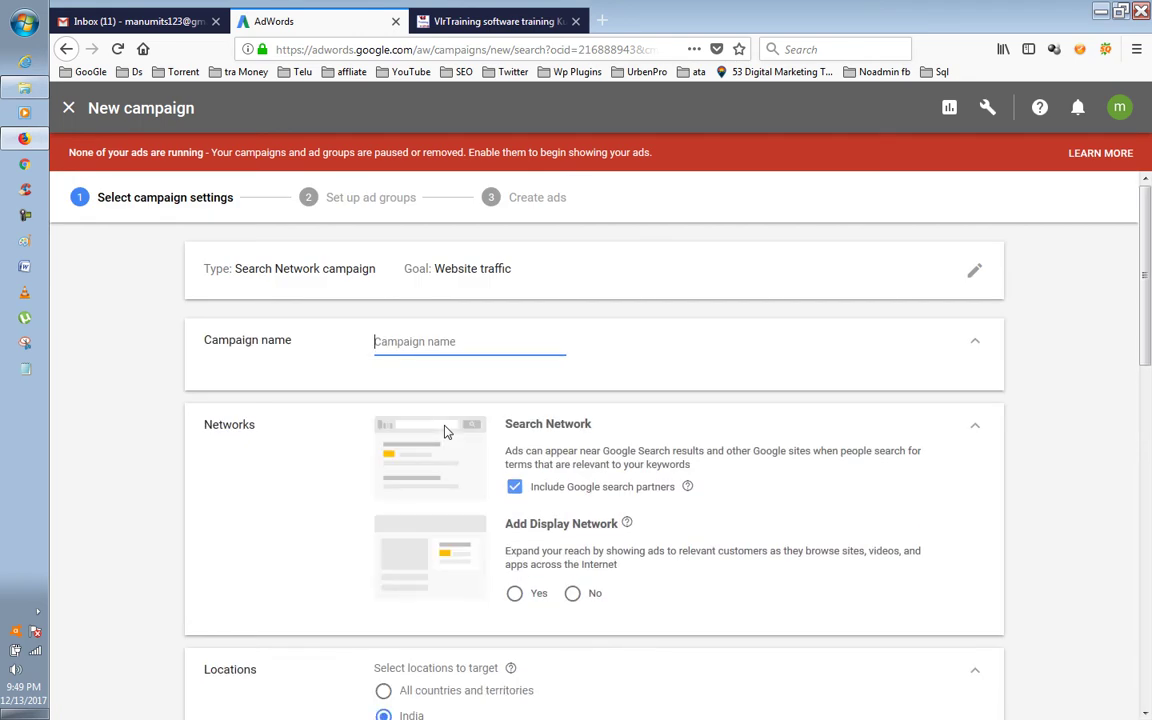
Step: Return to the campaign type and goal setup without saving, and continue to the campaign settings again
scroll(447, 432, down, 1)
scroll(445, 430, up, 1)
click(972, 277)
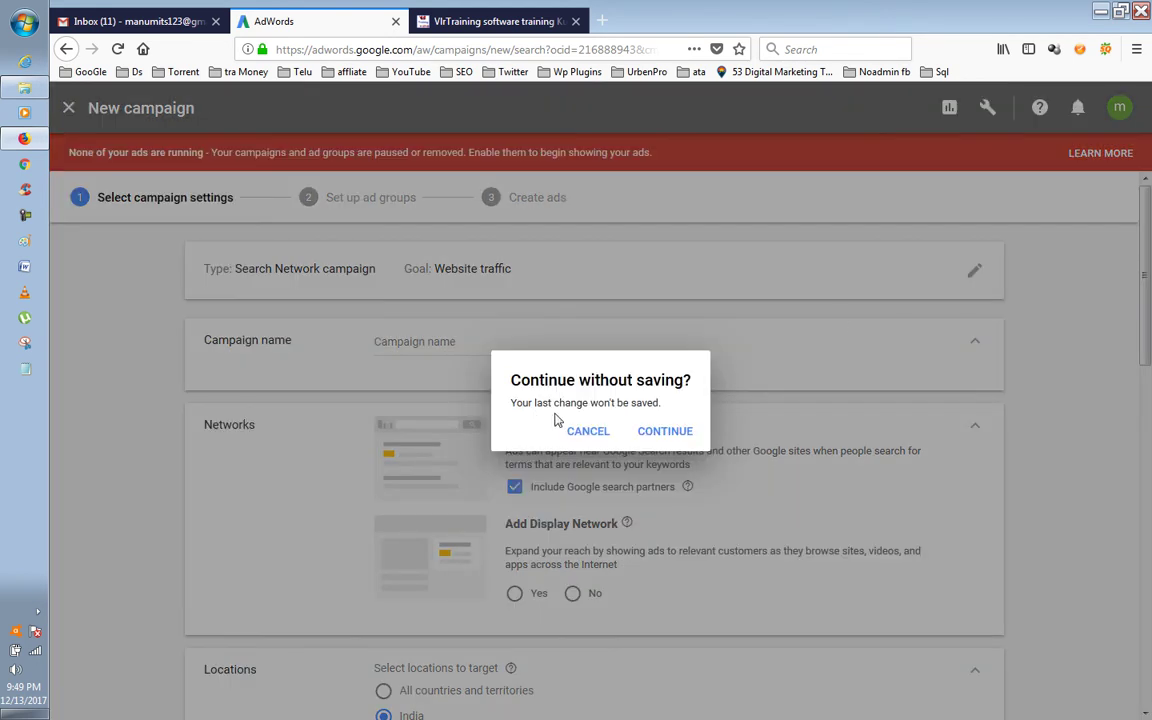
click(648, 430)
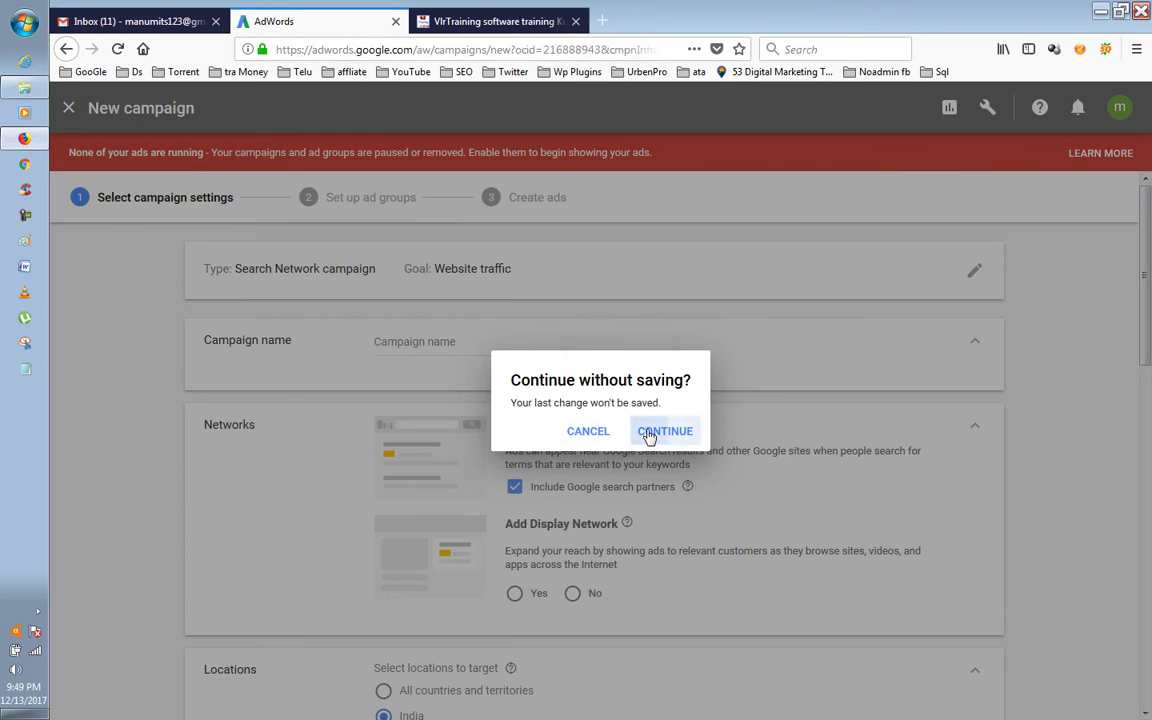
scroll(491, 362, down, 1)
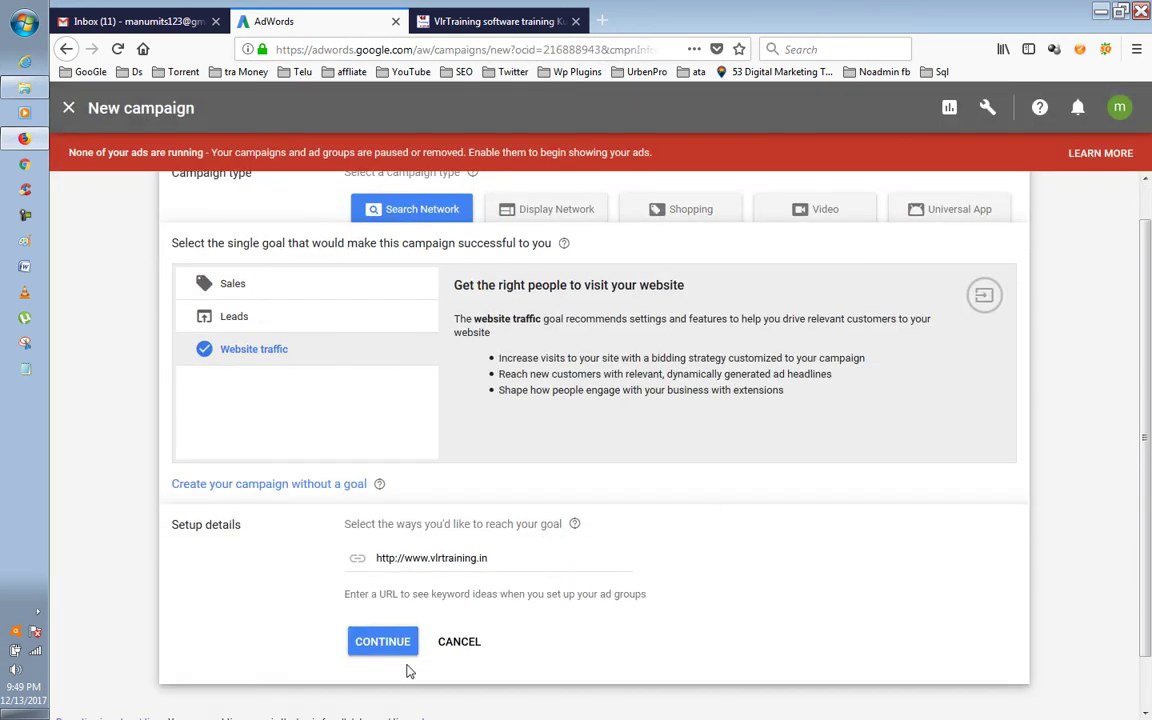
click(370, 646)
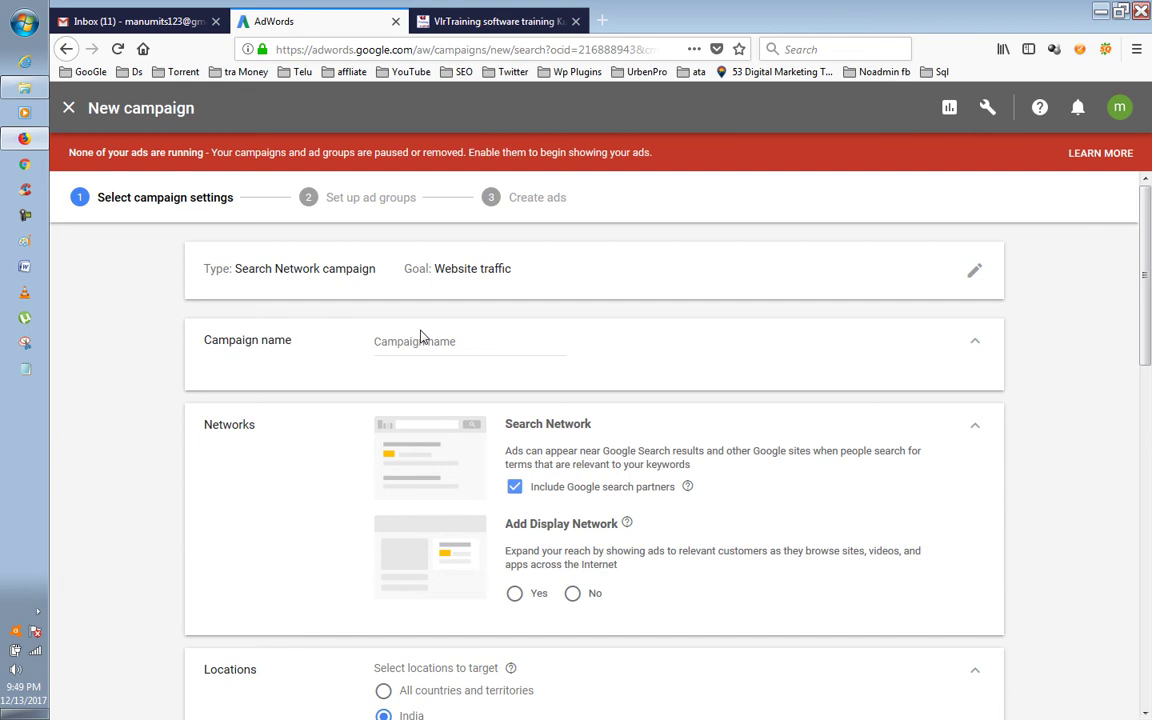
Step: Name the campaign "data science 13th dec 2017"
click(460, 342)
text(data s)
text(cience)
text( hy)
key(BackSpace)
key(BackSpace)
text(13th dec)
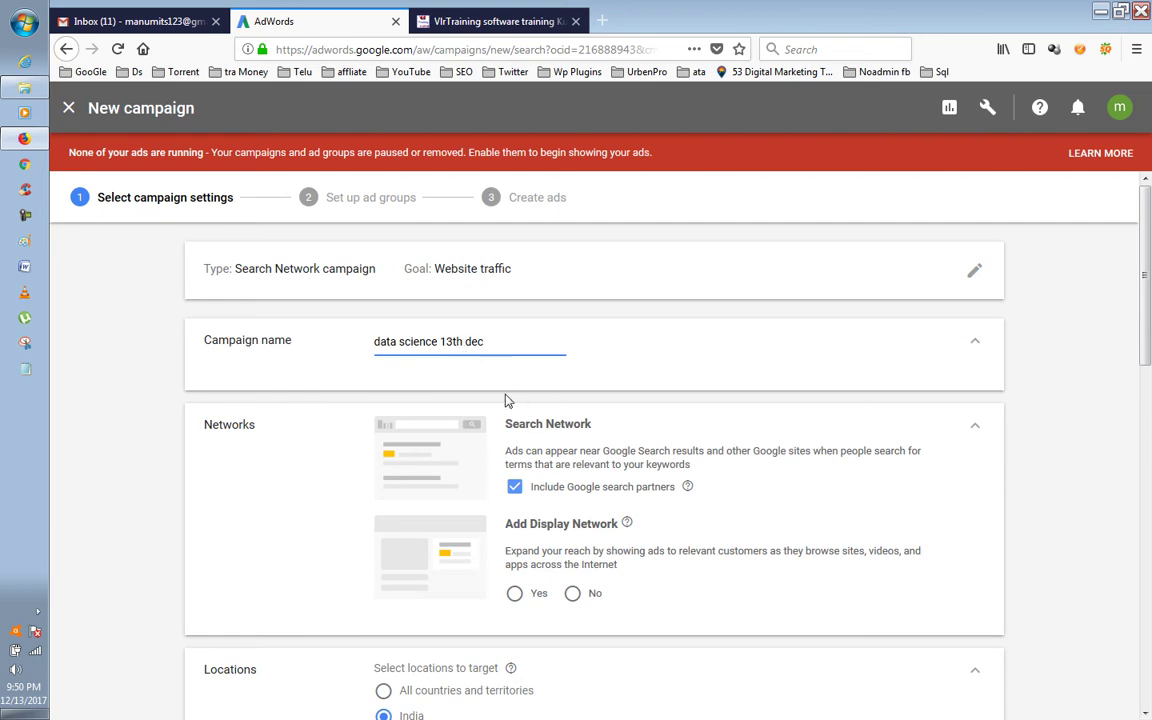
text( 2017)
Step: Set Add Display Network to No and read the help note about the Display Network
scroll(590, 420, down, 1)
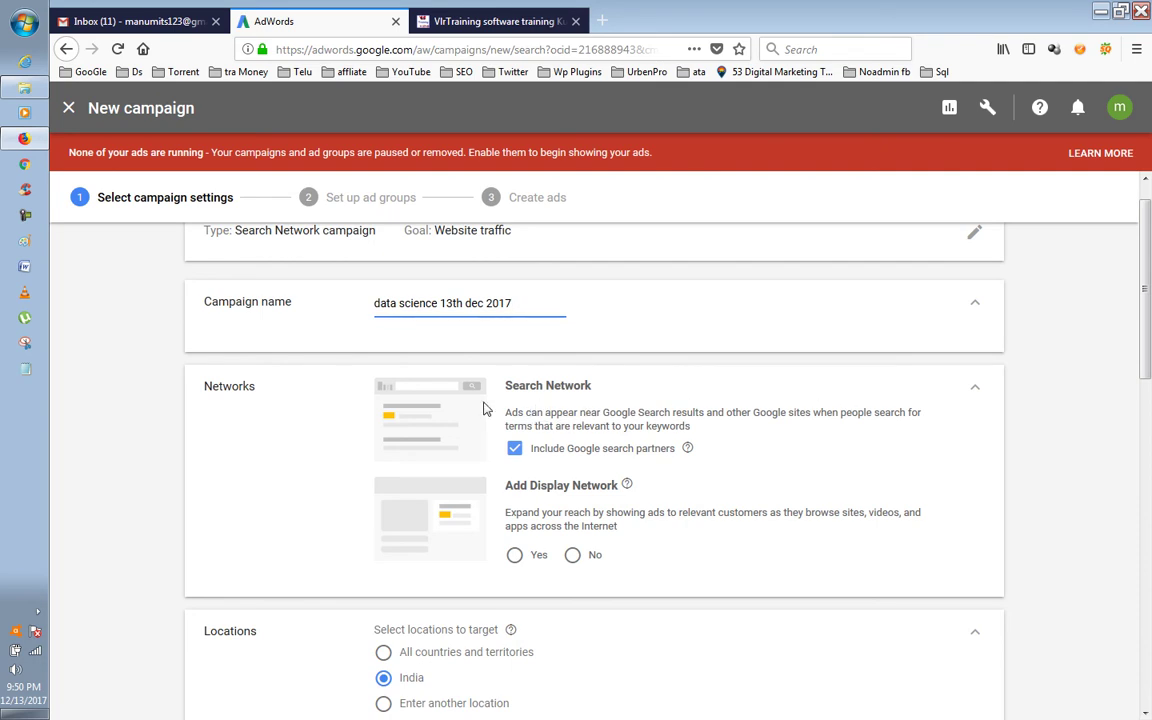
click(532, 392)
click(585, 563)
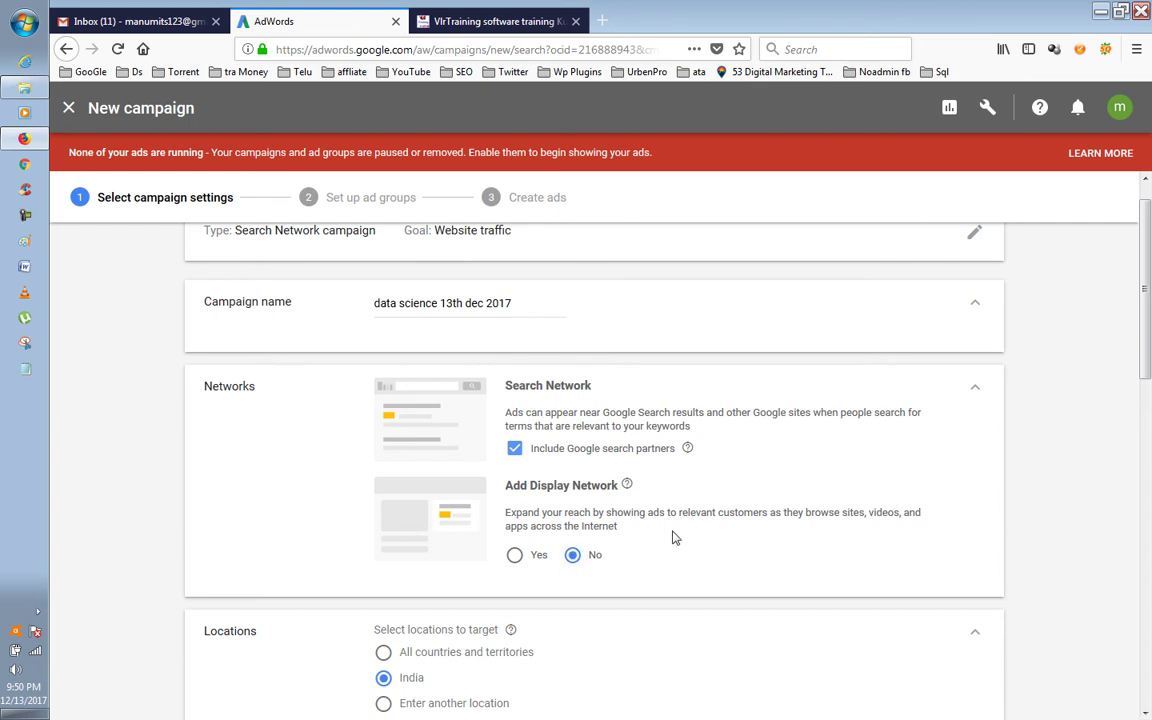
click(628, 487)
mouse_move(626, 486)
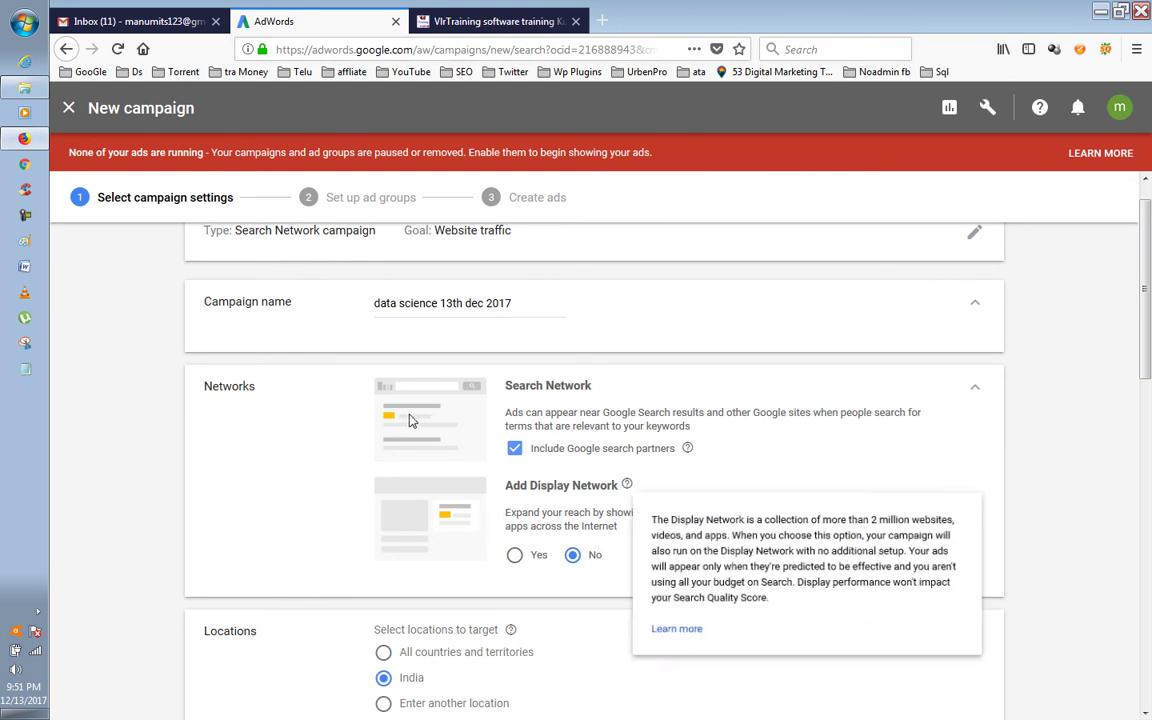
scroll(430, 400, up, 1)
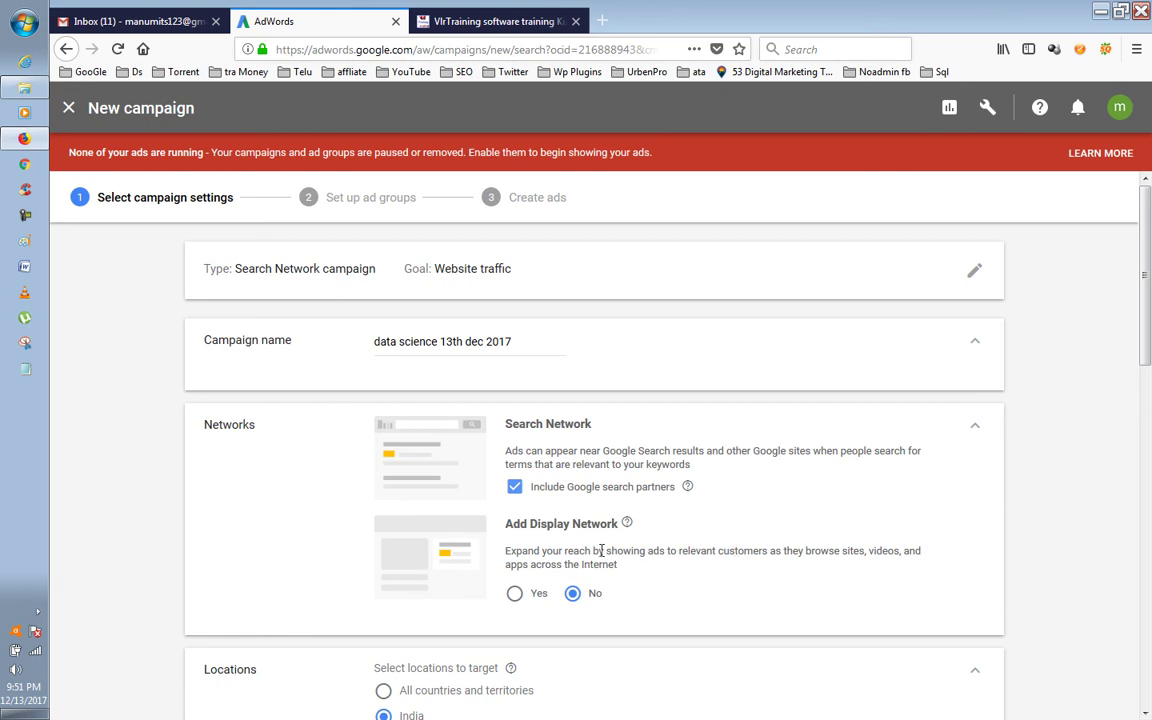
click(574, 594)
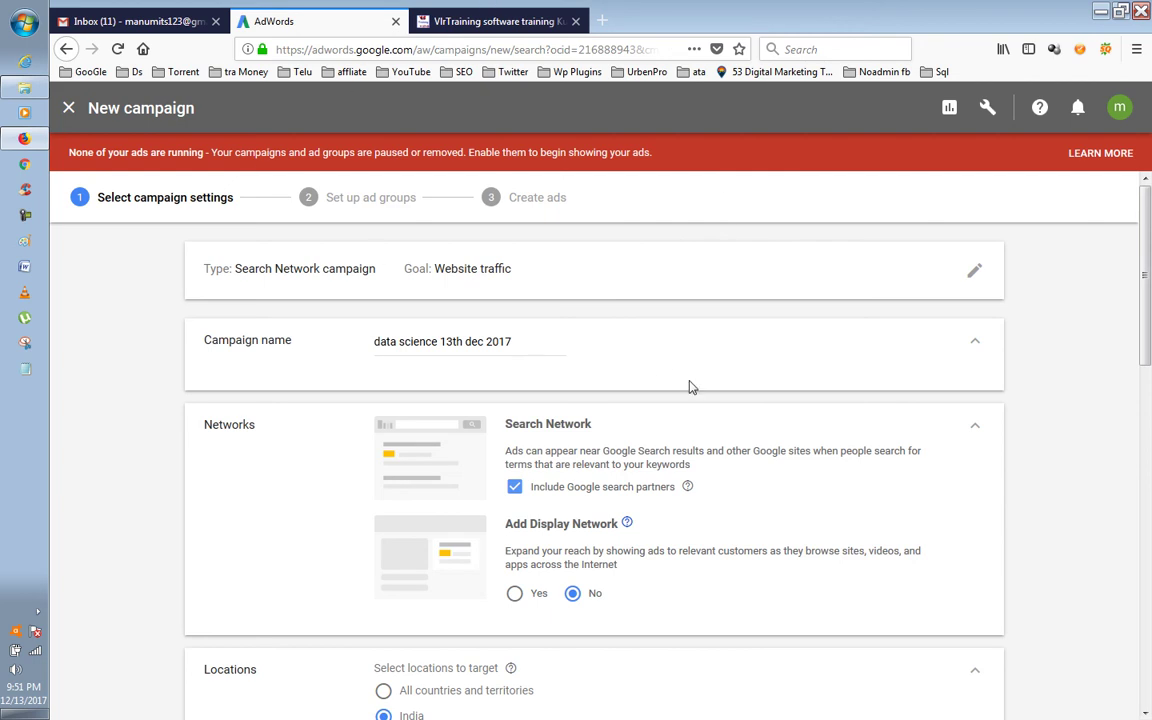
Step: Look over the VlrTraining home page in its browser tab and return to the AdWords campaign settings
click(436, 24)
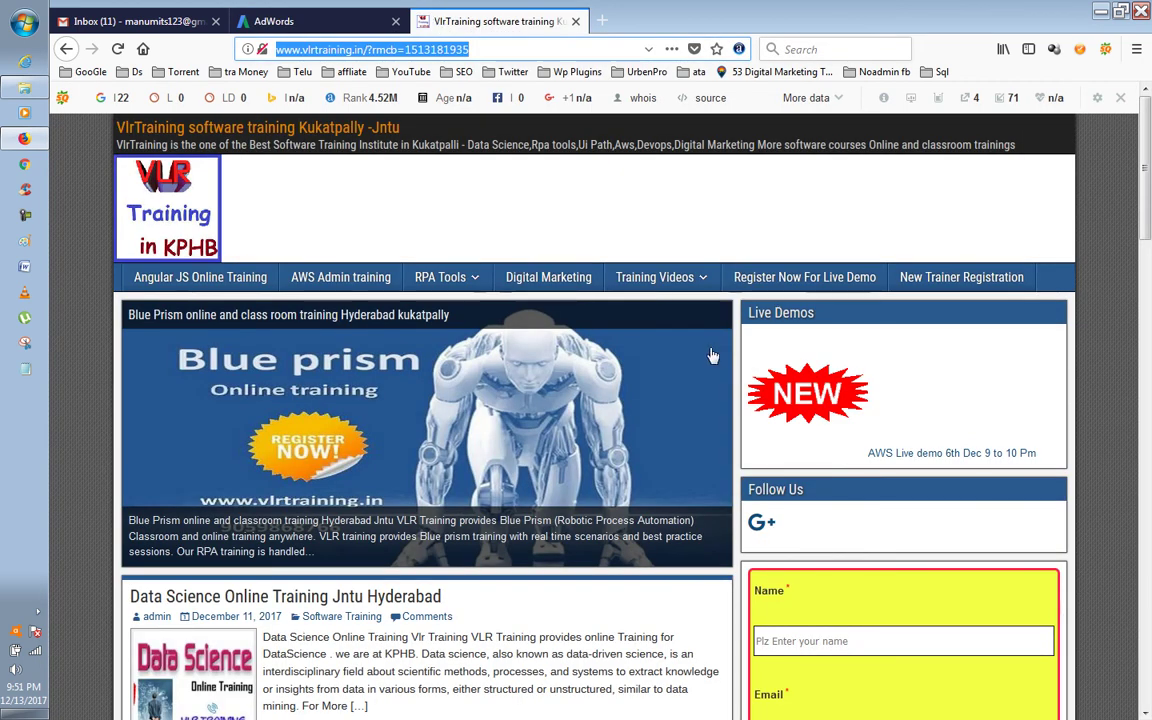
scroll(712, 355, down, 3)
scroll(712, 355, up, 3)
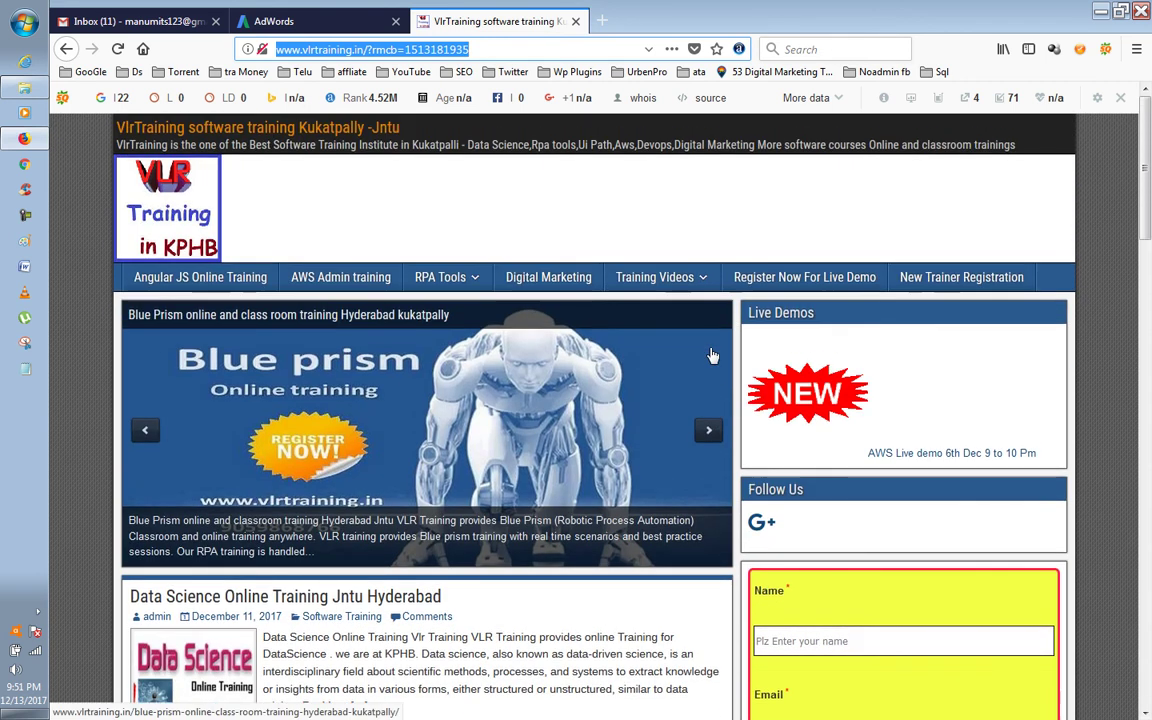
click(305, 28)
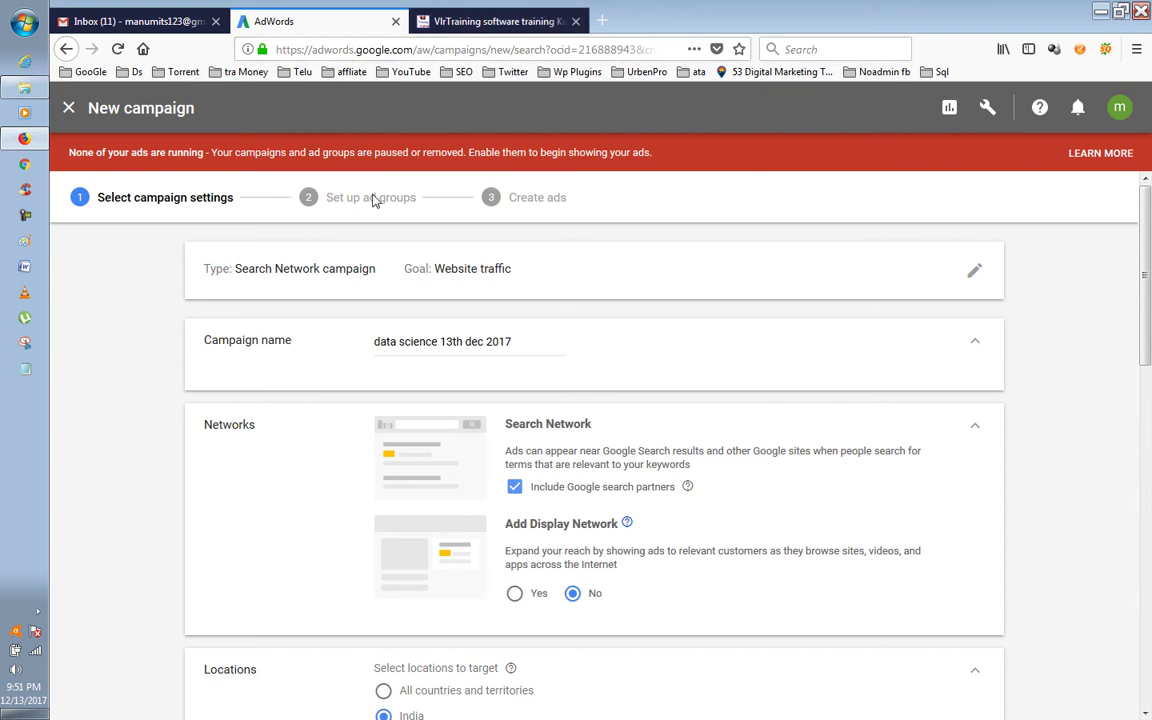
Step: View the help note on Google search partners and open its Learn more article in a new browser tab
scroll(760, 240, down, 1)
scroll(760, 240, up, 1)
scroll(603, 301, down, 1)
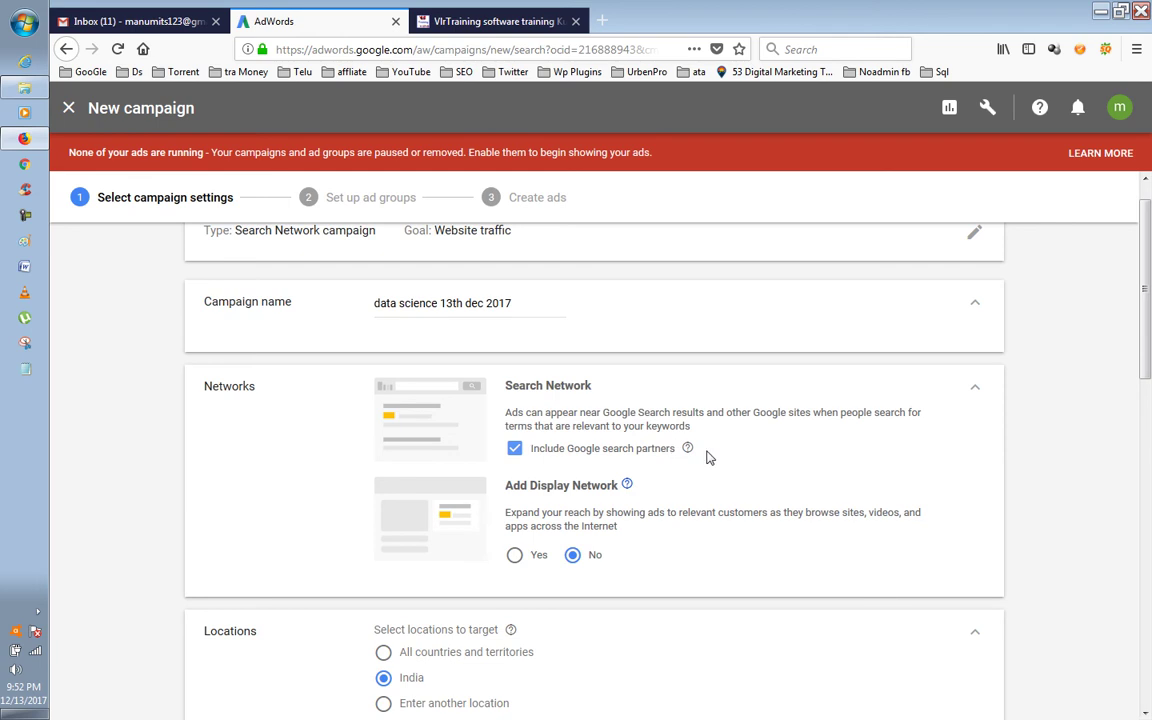
mouse_move(688, 456)
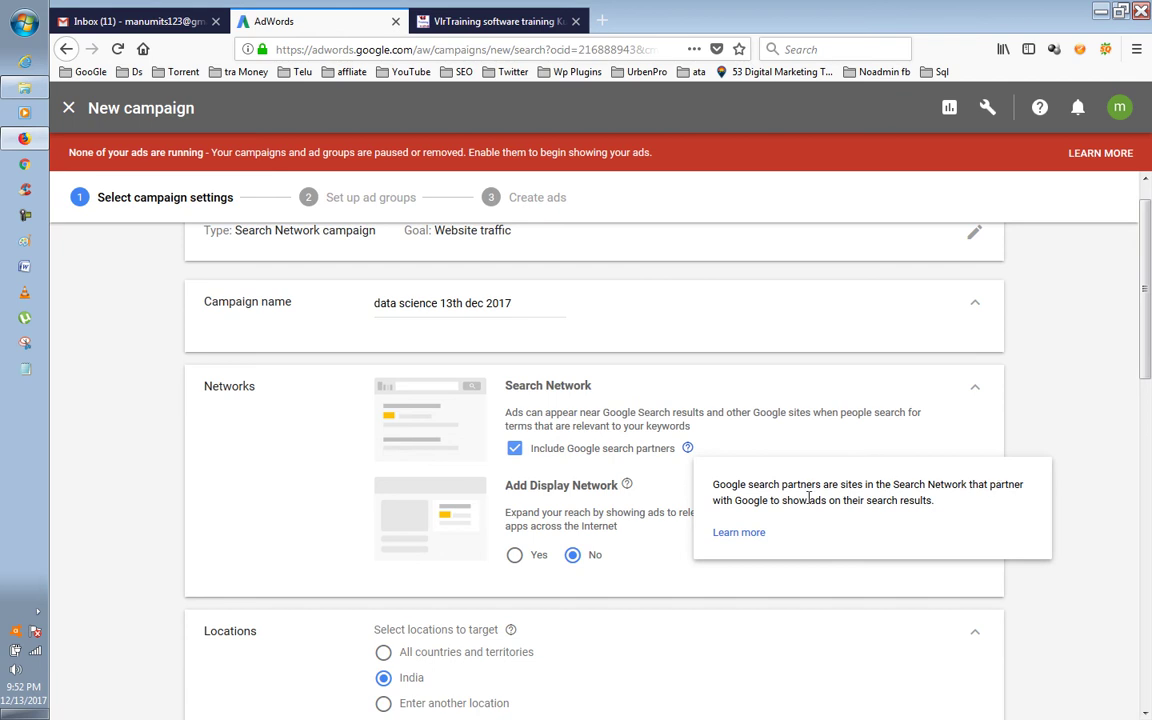
right_click(739, 538)
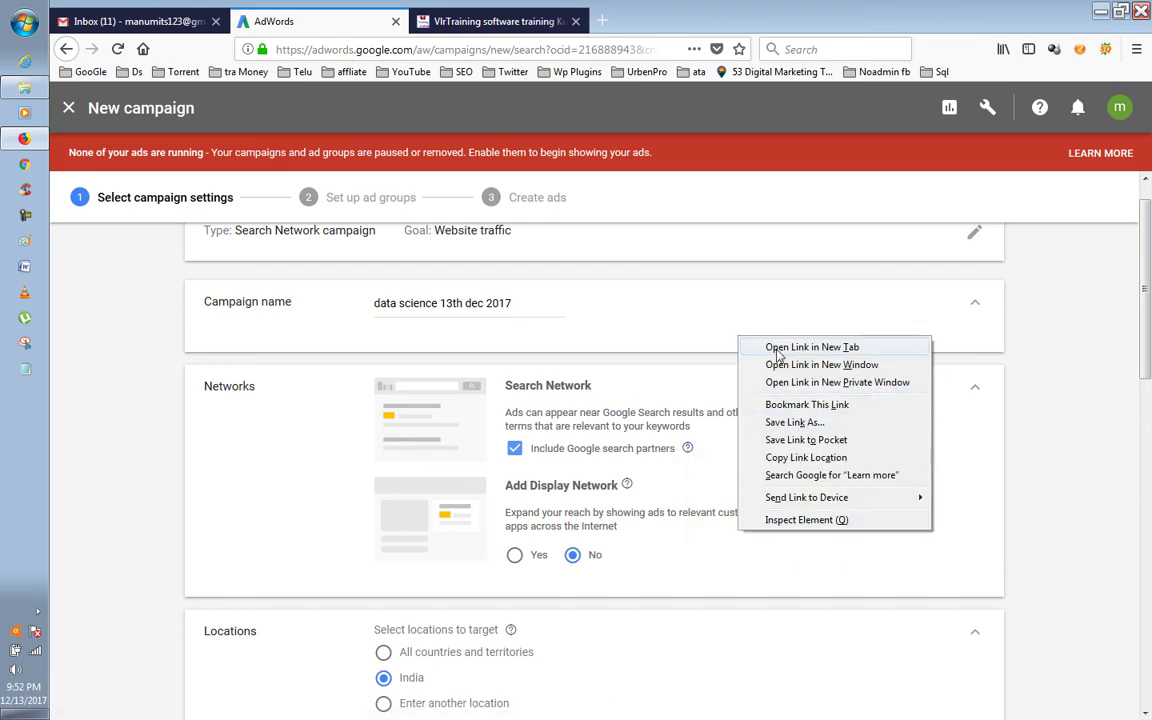
click(811, 347)
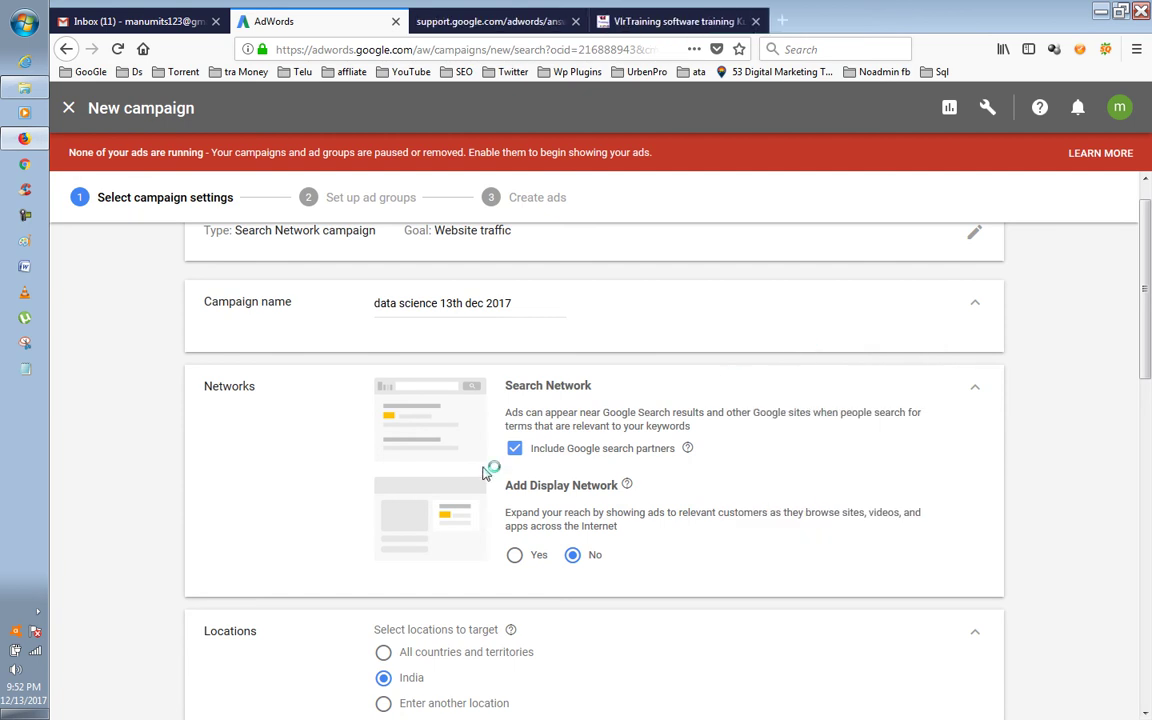
click(505, 22)
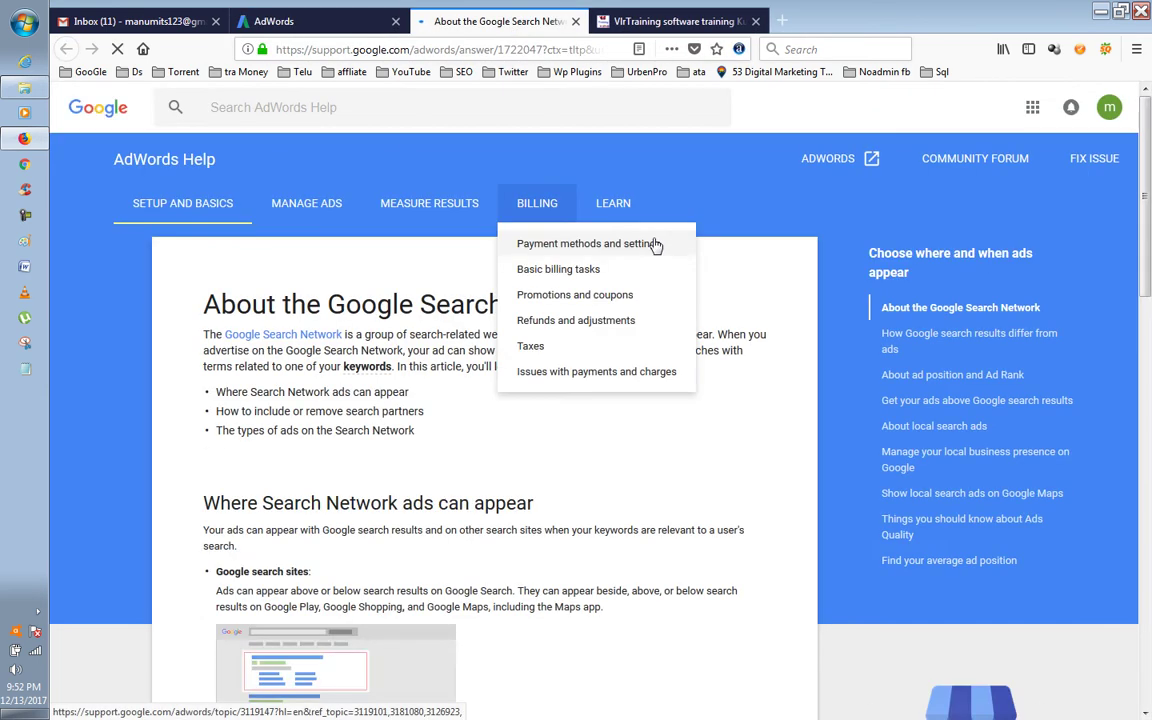
Step: Skim the "About the Google Search Network" article from beginning to end and return to its start
scroll(656, 245, down, 2)
scroll(656, 245, down, 10)
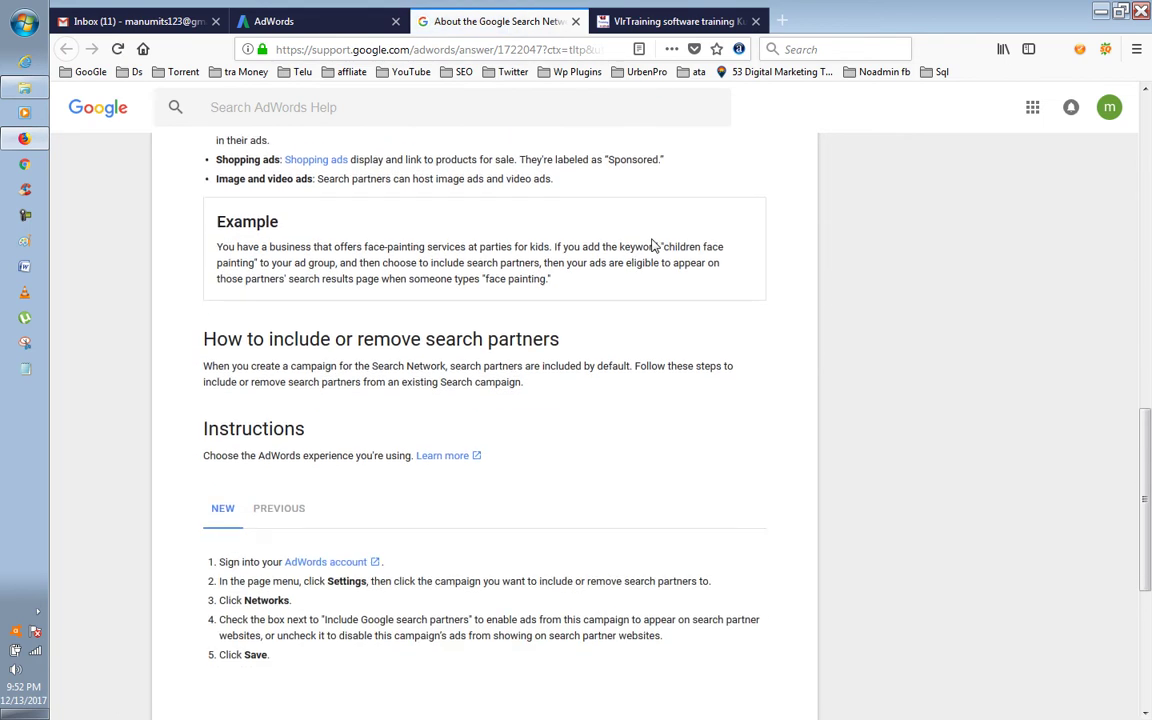
scroll(652, 245, down, 3)
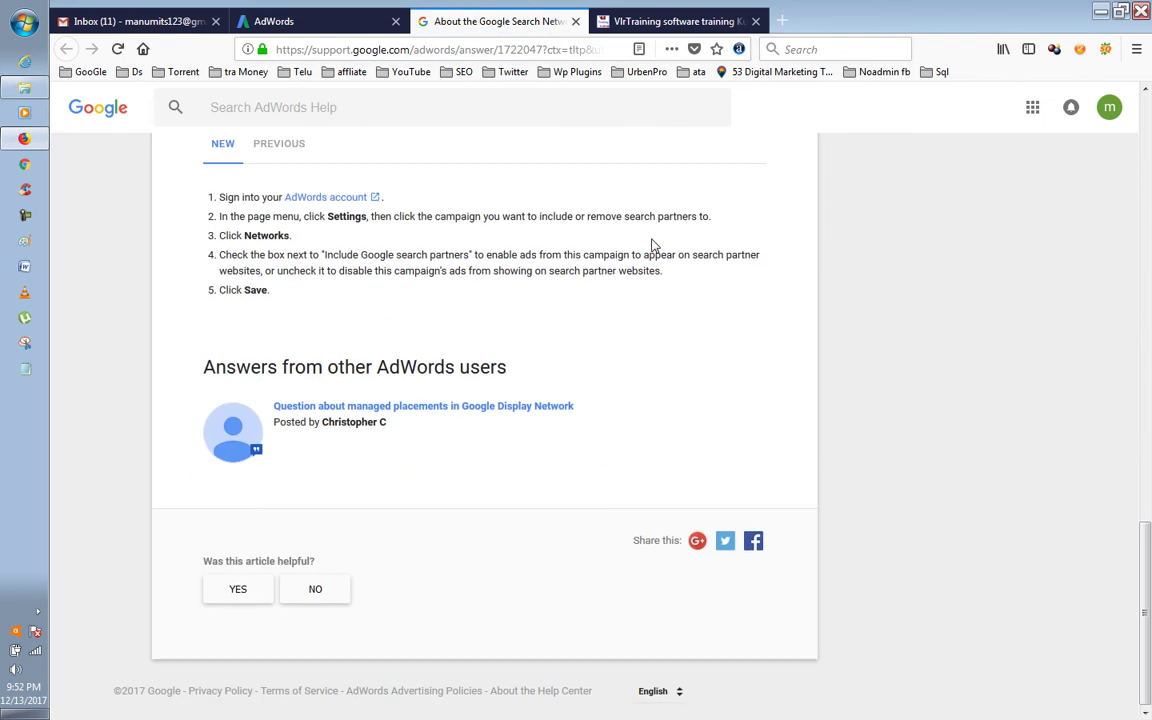
scroll(652, 245, up, 15)
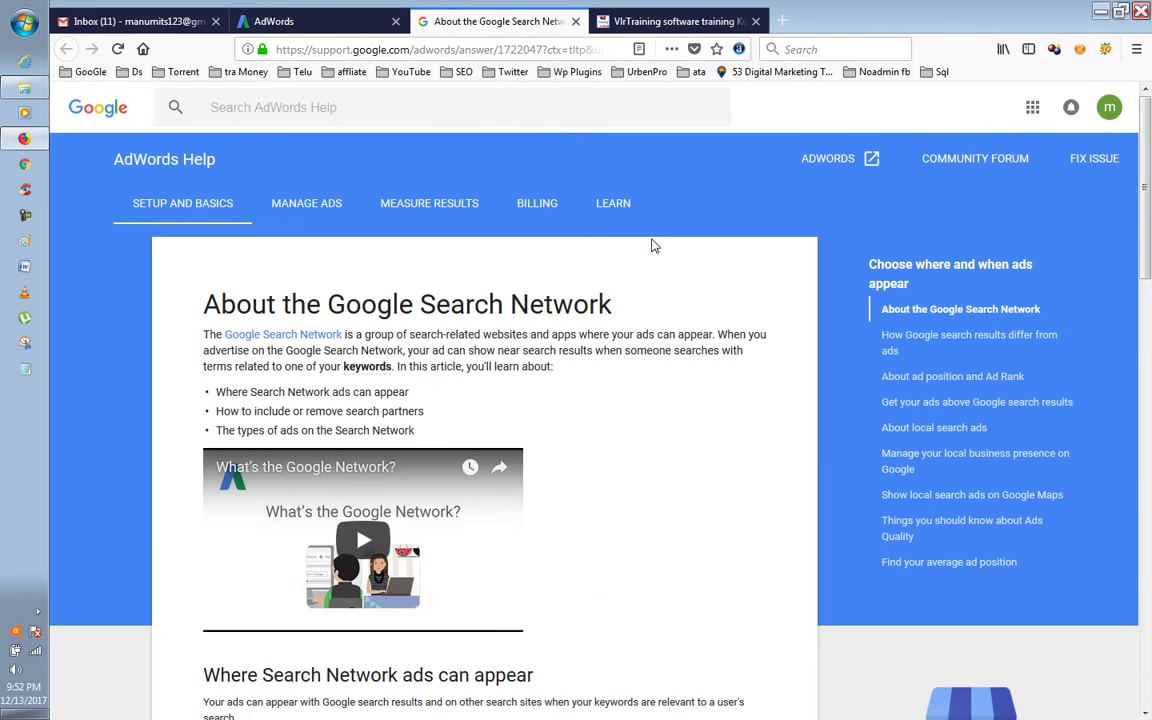
Step: Load yahoo.com in the tab holding the "About the Google Search Network" article
click(519, 49)
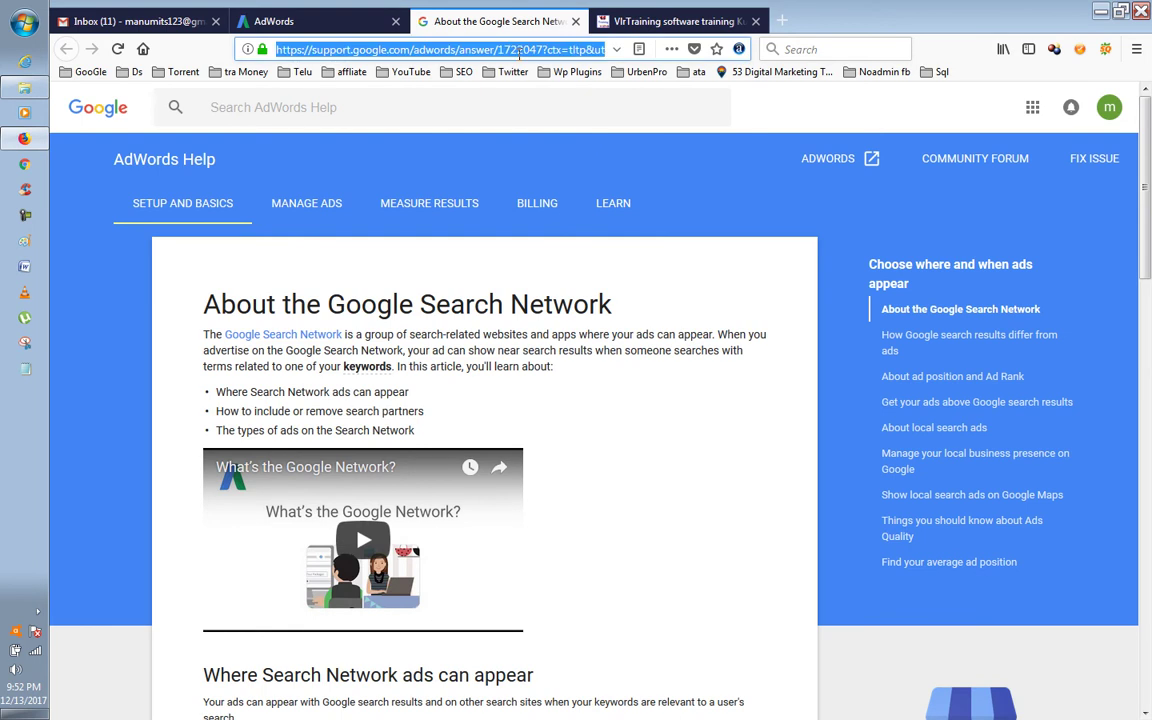
text(yah)
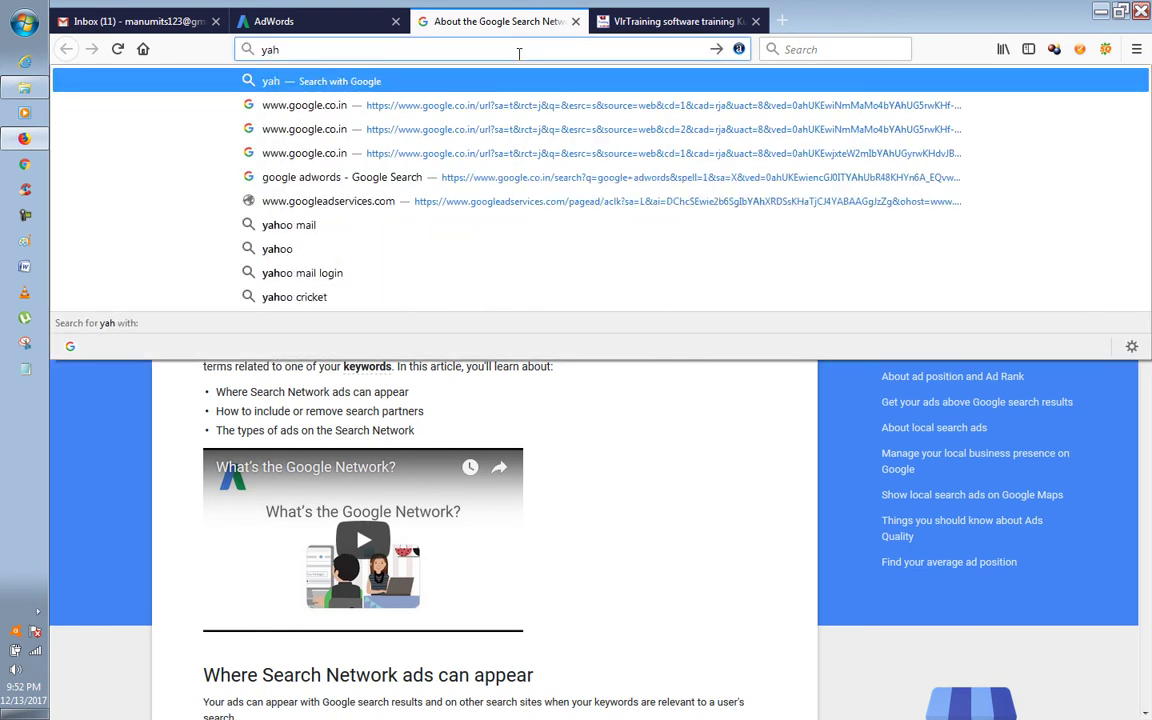
text(oo.com)
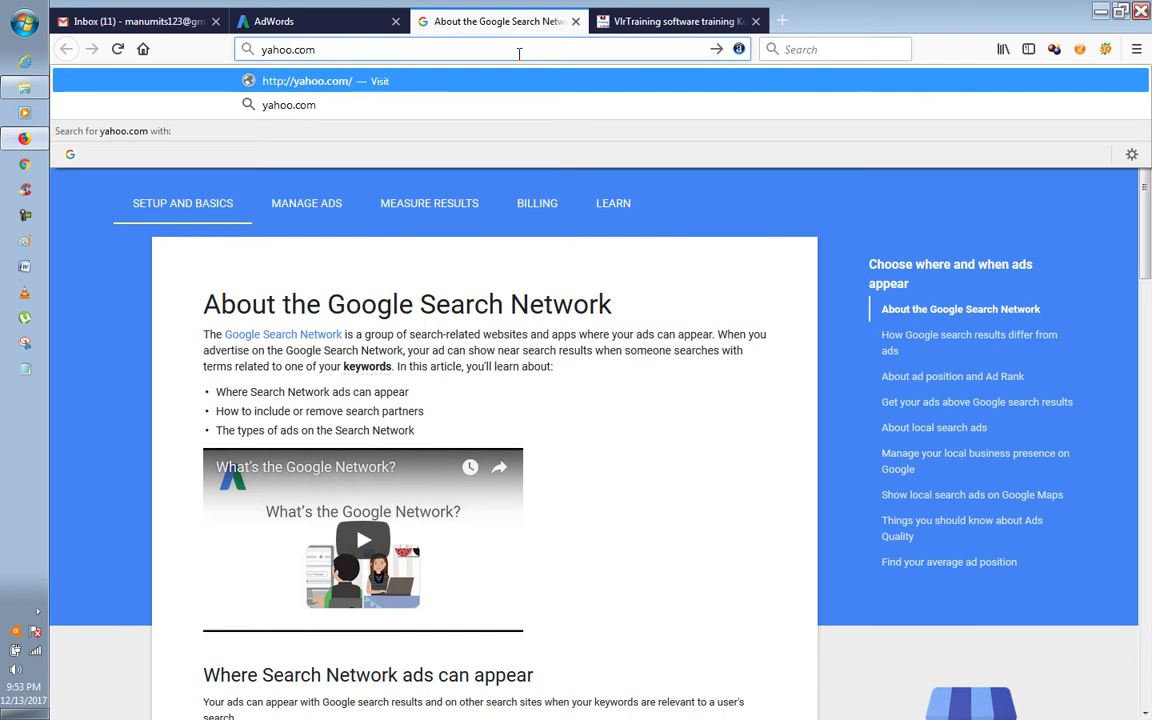
key(Return)
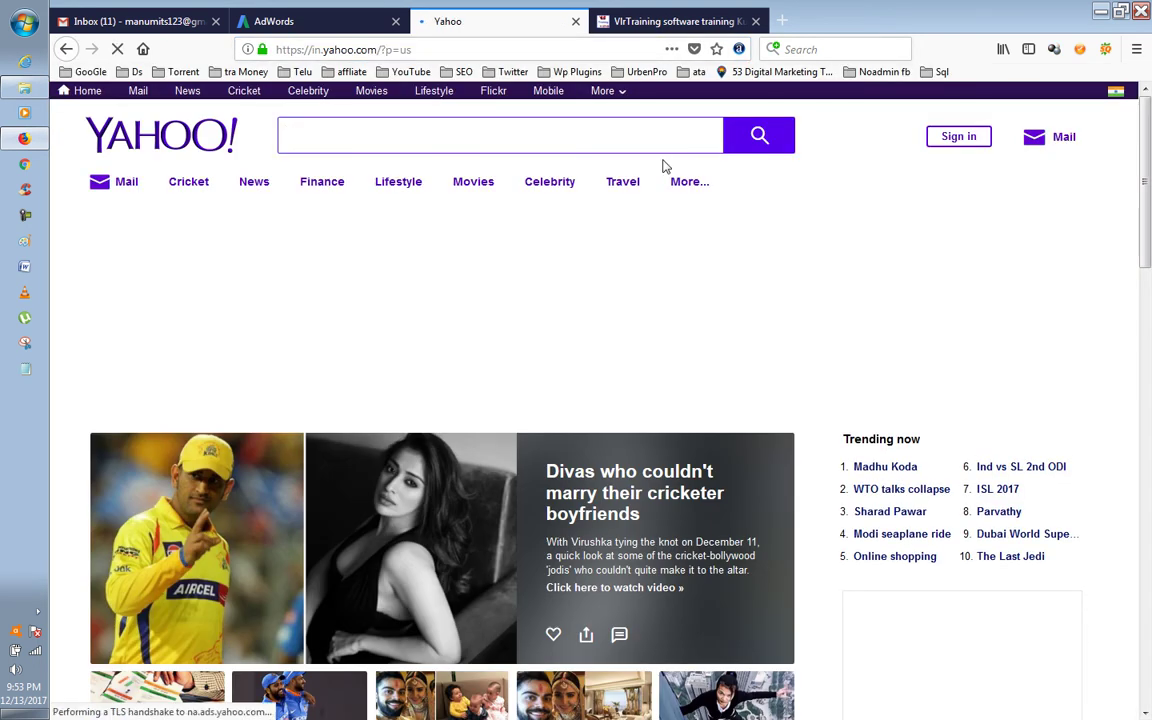
Step: Search Yahoo for "seo training" and look over the ads on the results page
text(s)
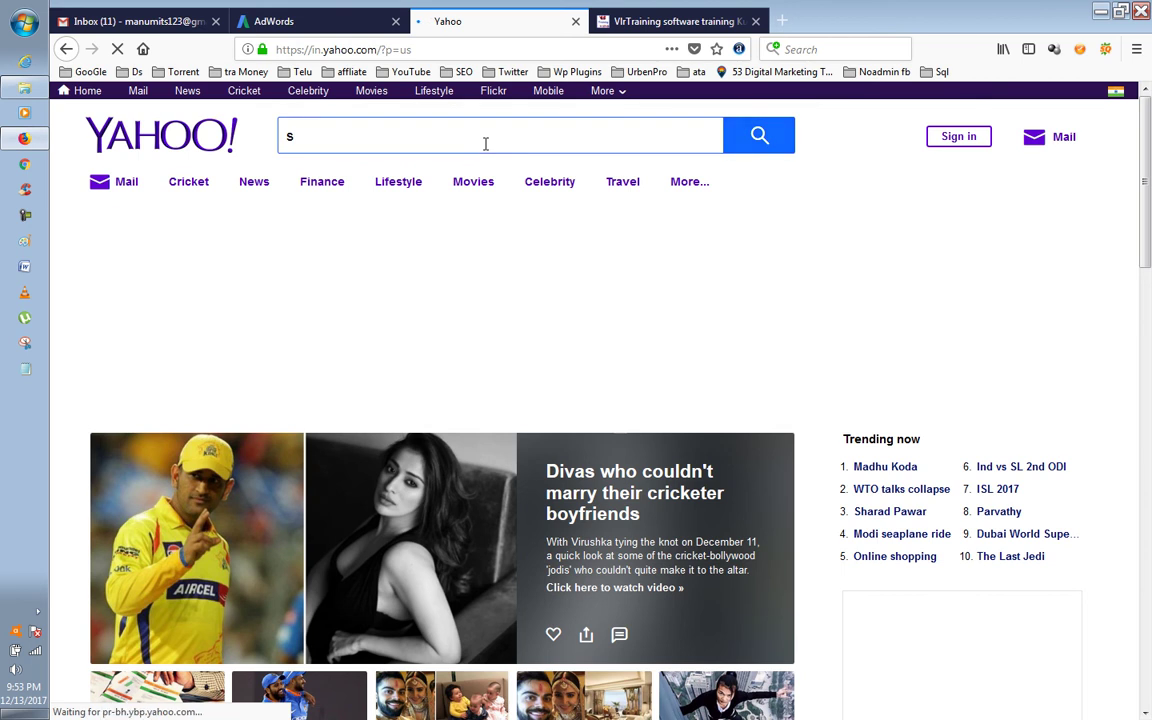
text(eo tra)
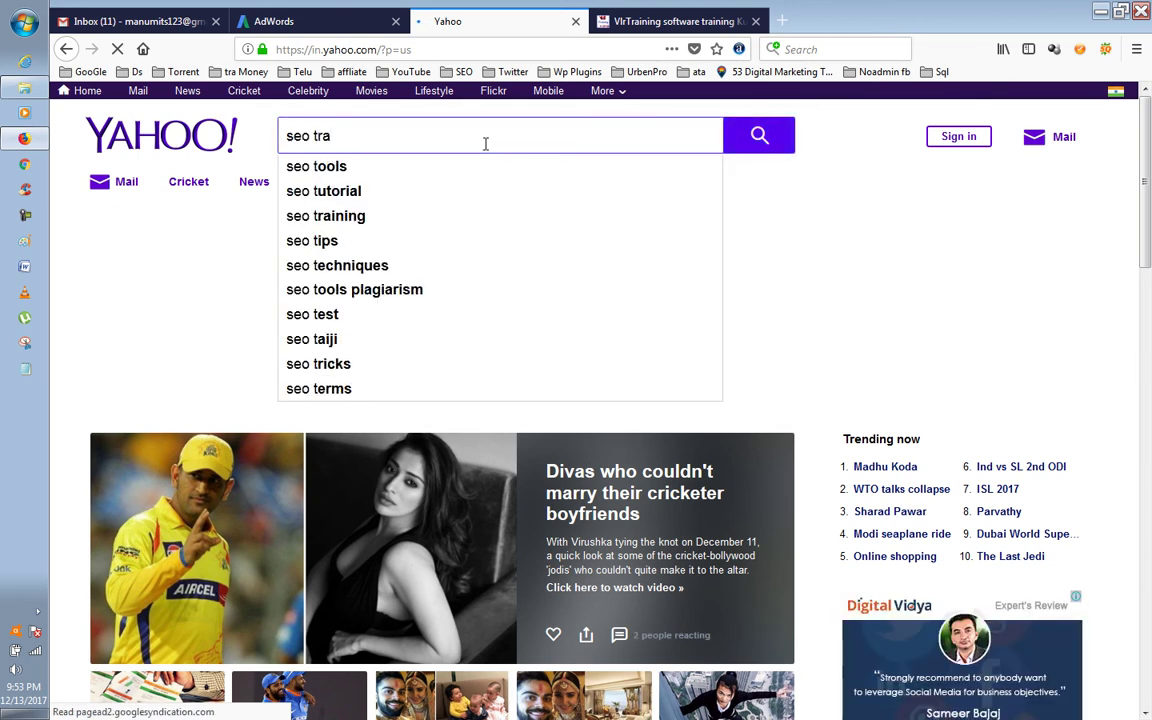
text(ining)
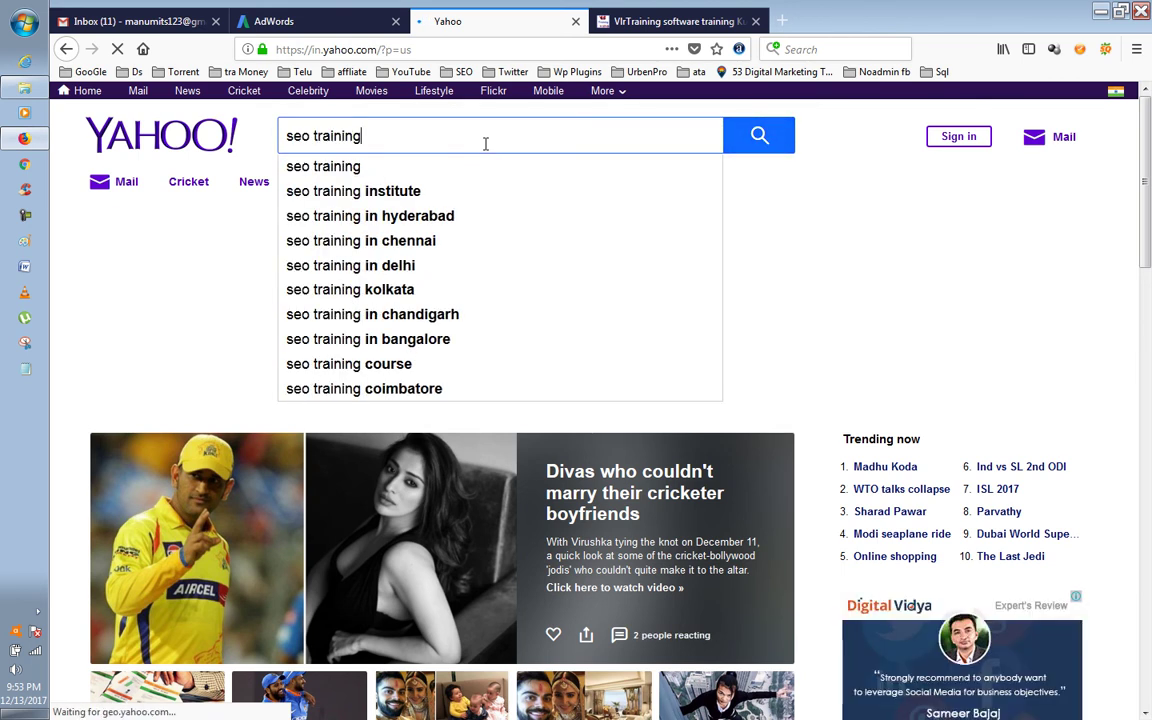
key(Return)
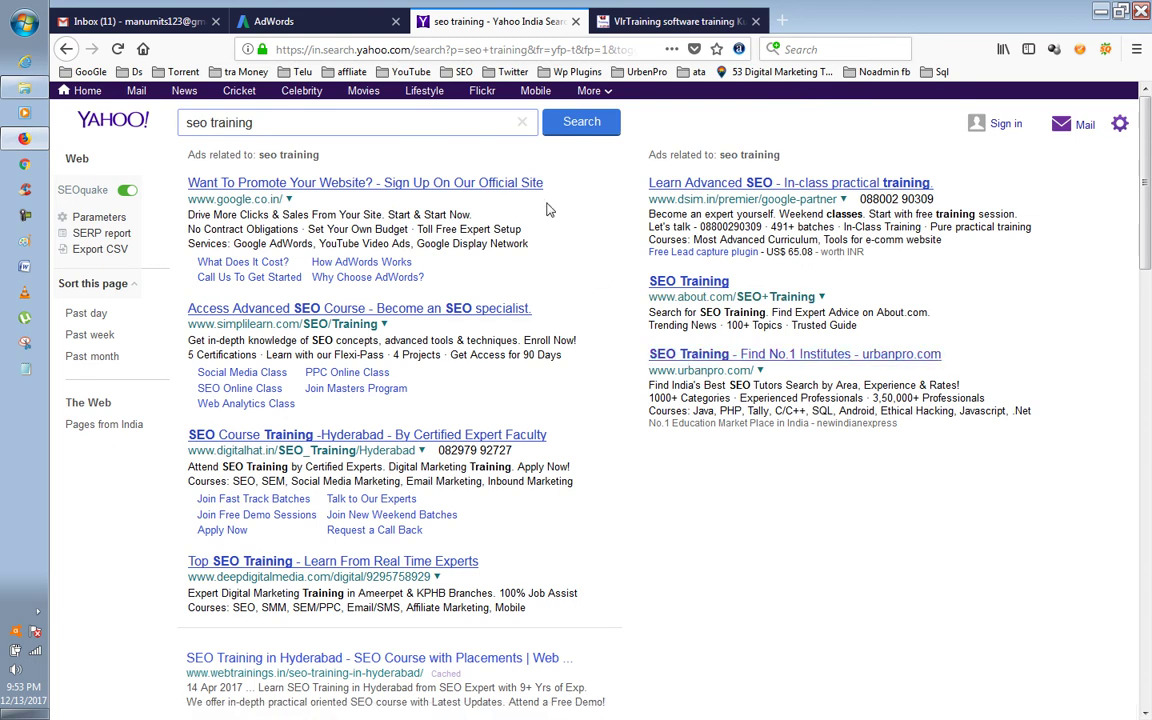
scroll(546, 209, down, 2)
scroll(546, 209, up, 2)
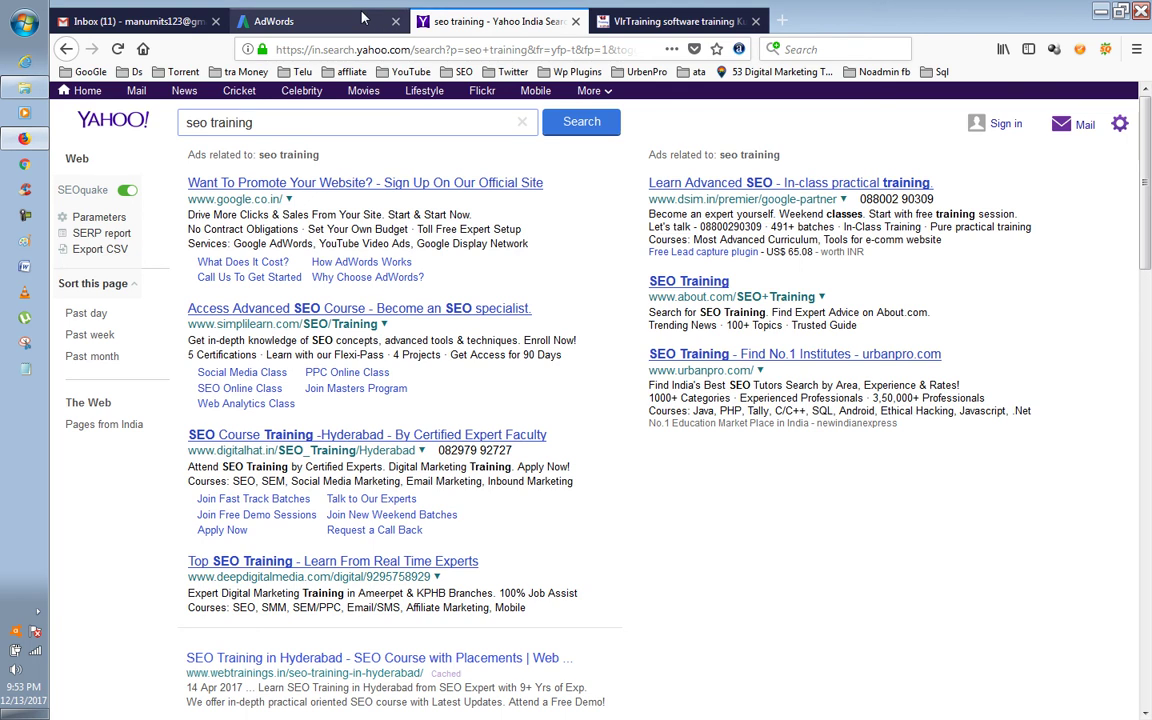
click(395, 50)
text(ama)
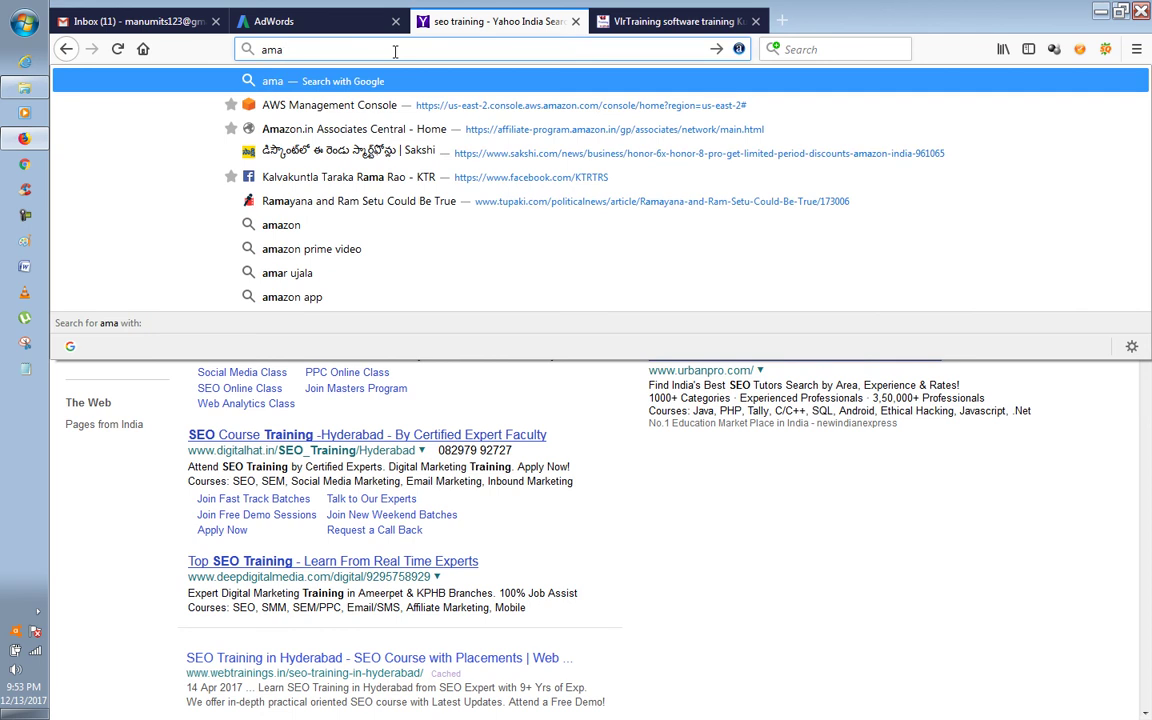
text(zon)
key(ctrl+Return)
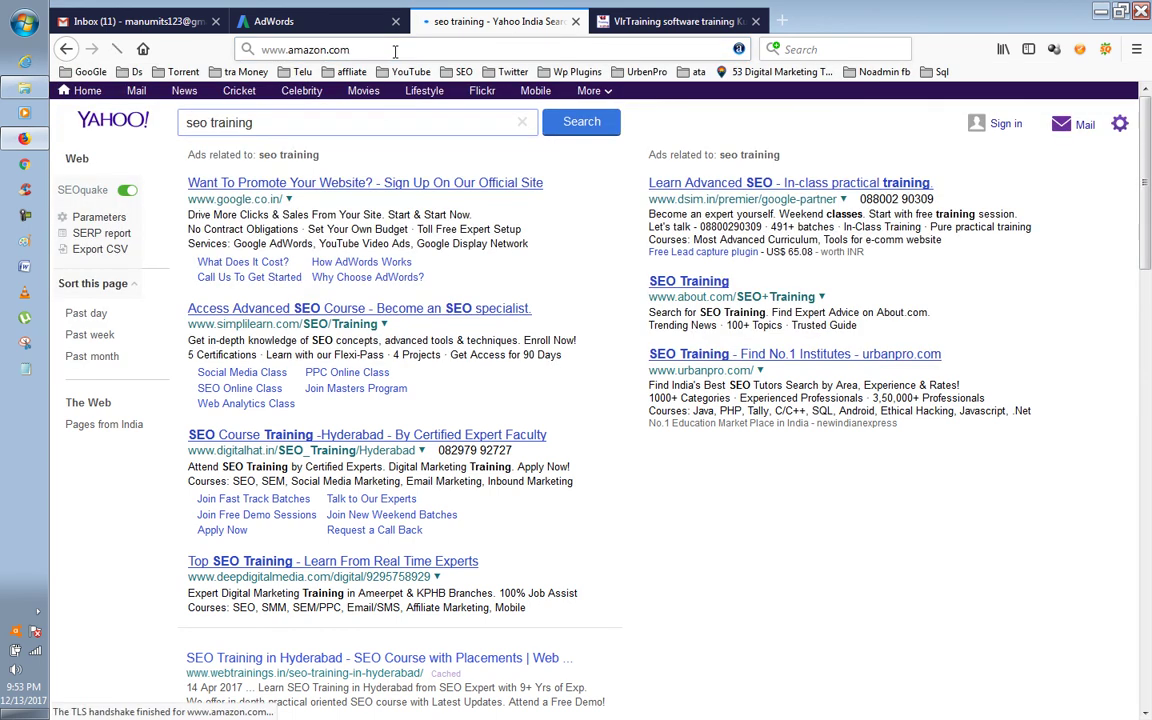
click(328, 18)
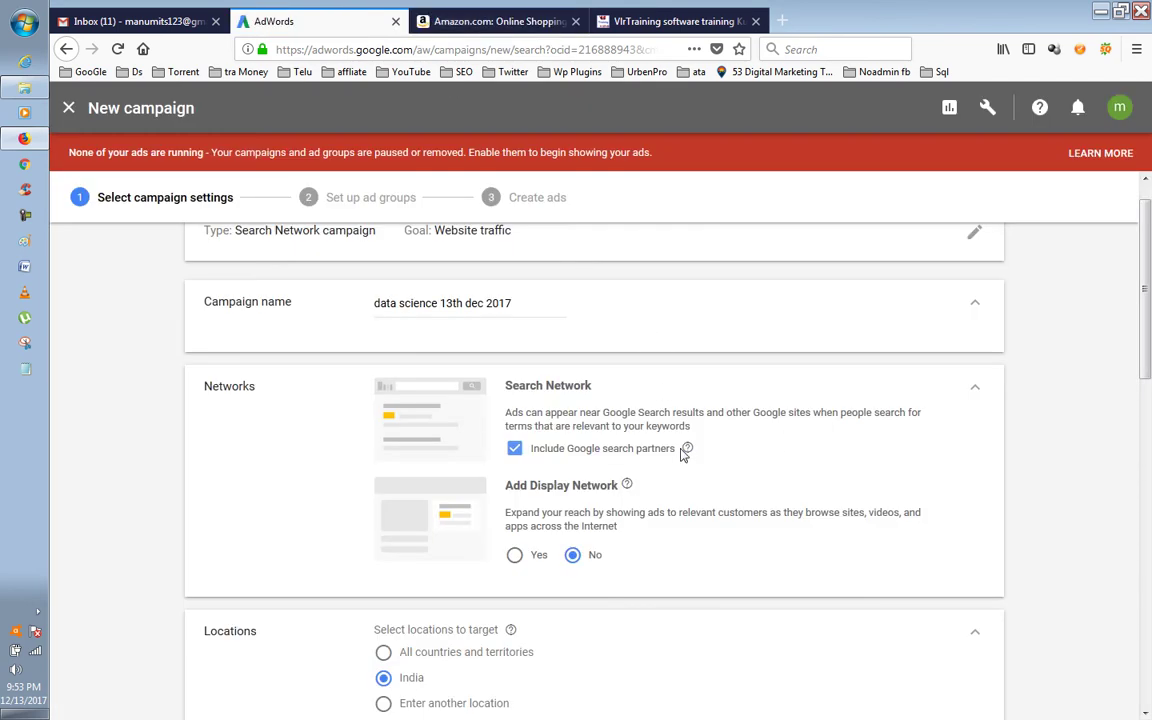
Step: Open the Learn more help for Google search partners and read through to the instructions for including or removing them
mouse_move(689, 450)
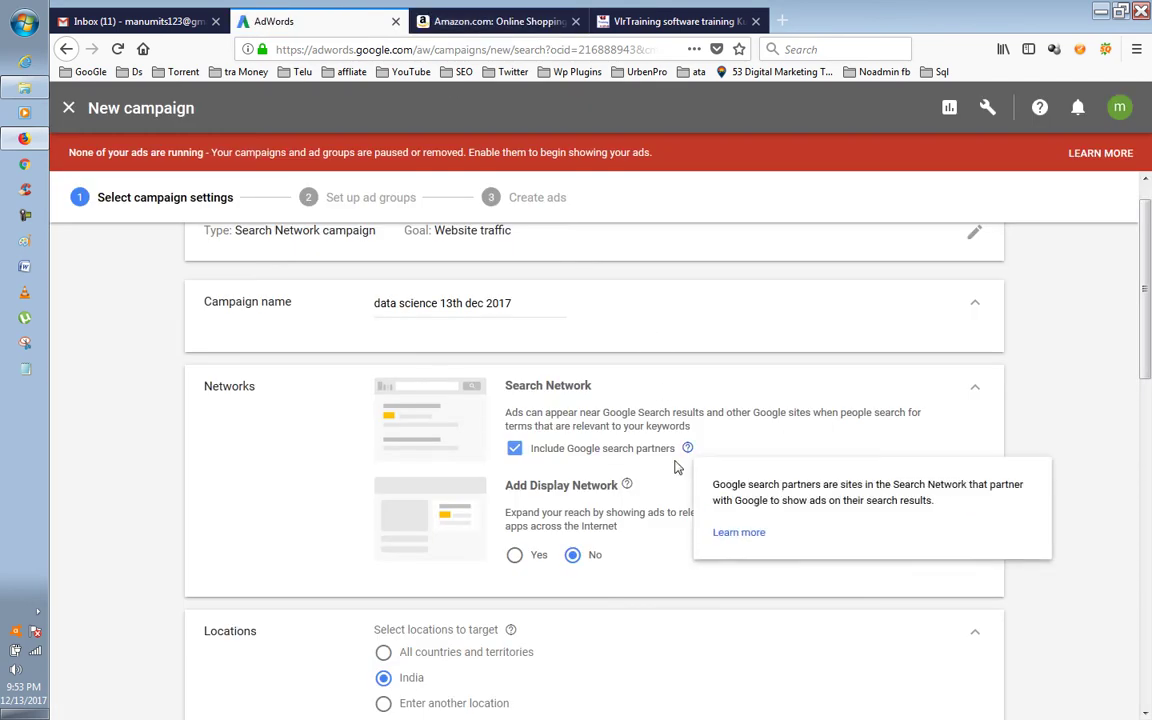
click(712, 530)
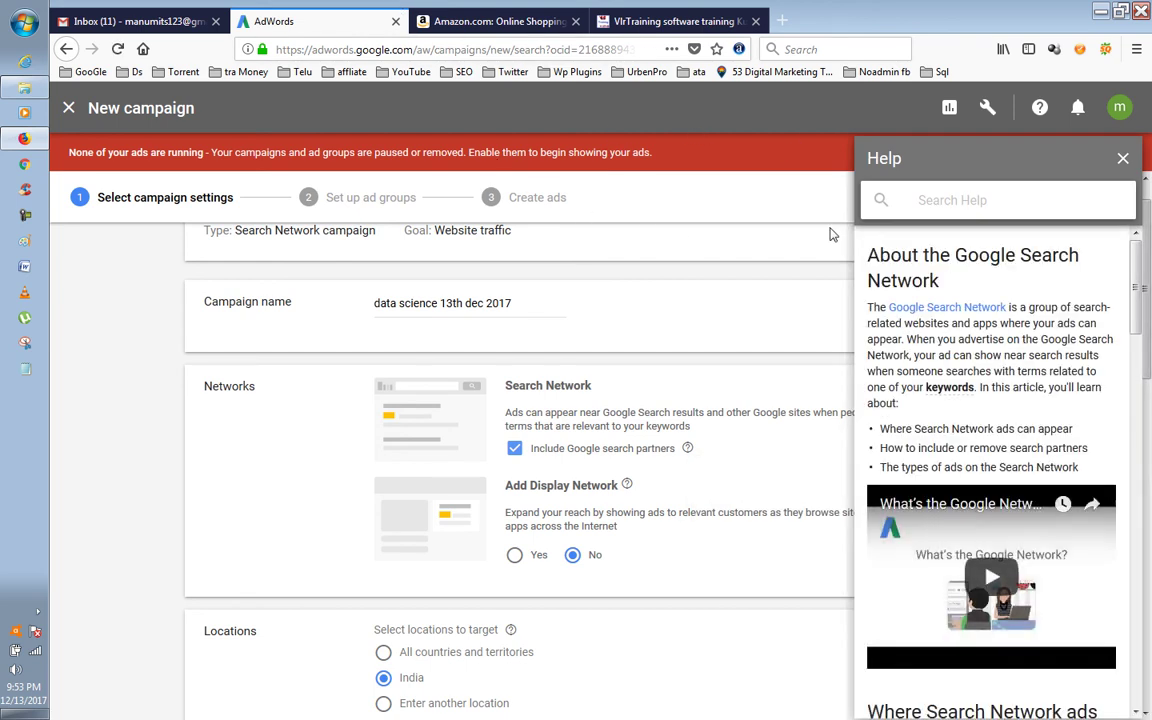
scroll(980, 340, down, 3)
scroll(1018, 427, down, 3)
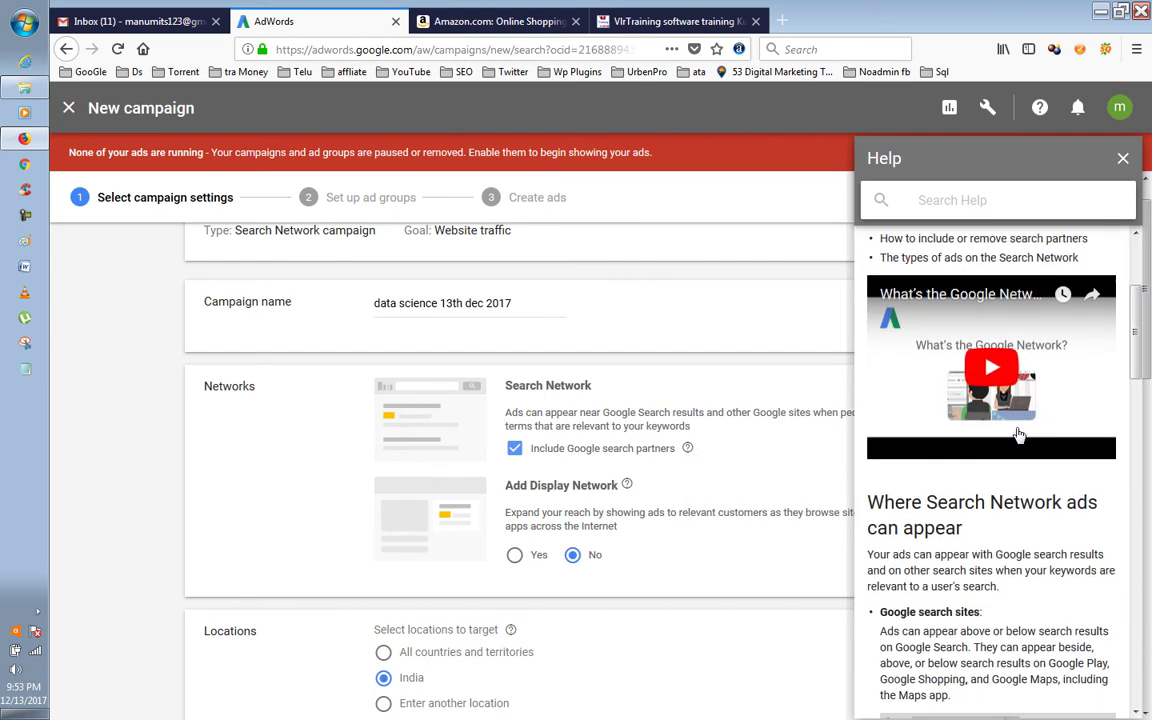
scroll(1018, 427, down, 4)
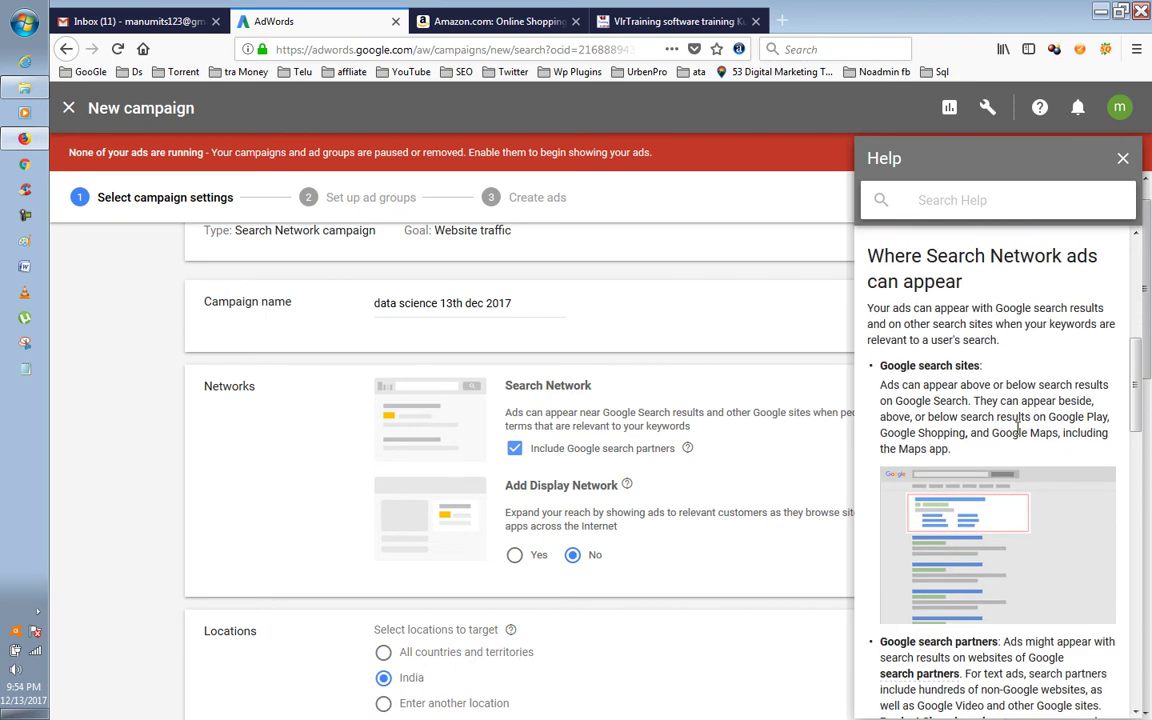
scroll(1018, 427, down, 10)
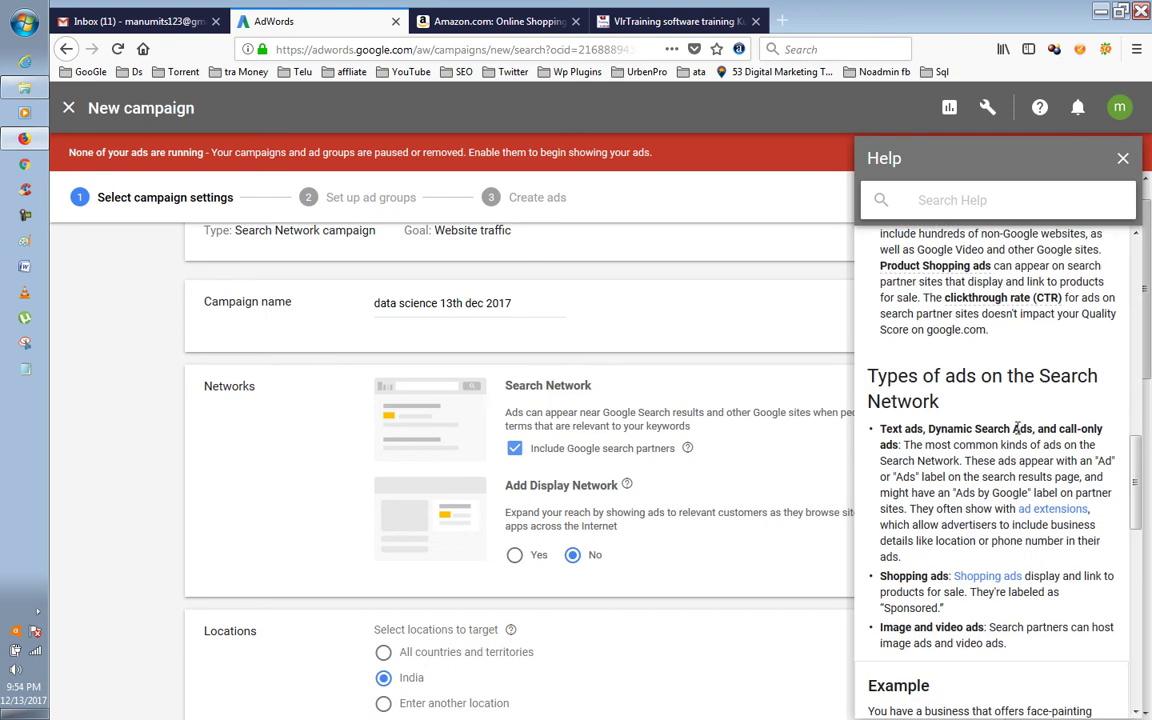
scroll(1018, 428, down, 6)
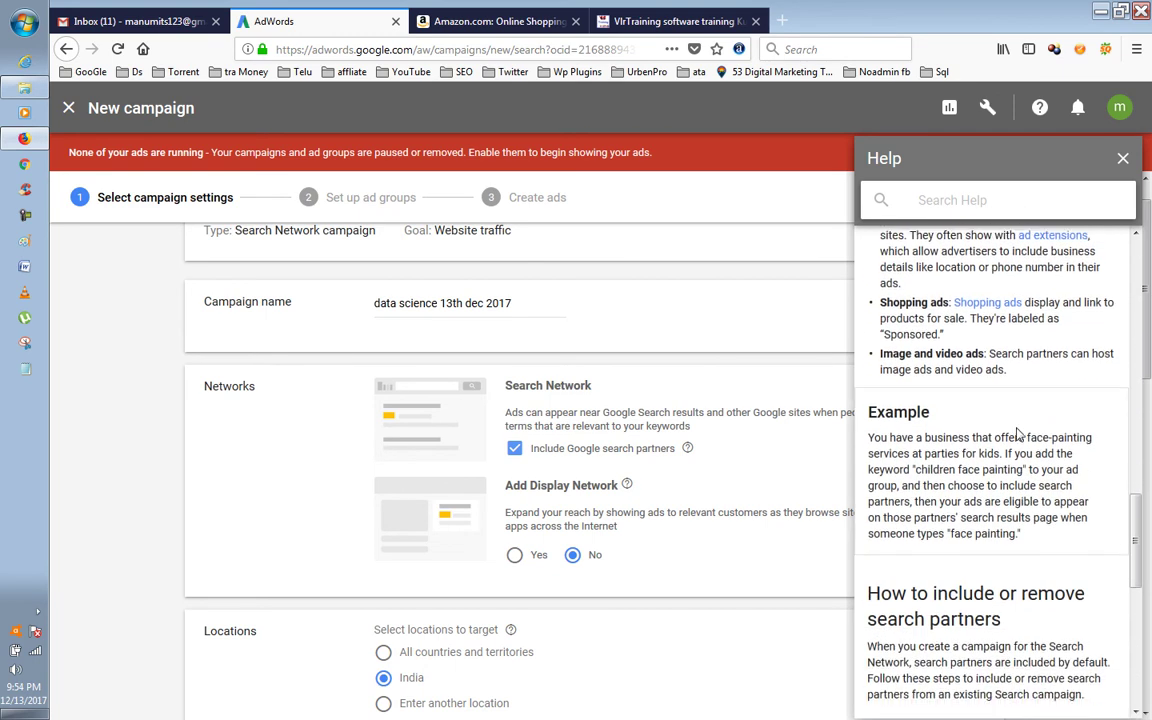
scroll(1018, 430, down, 8)
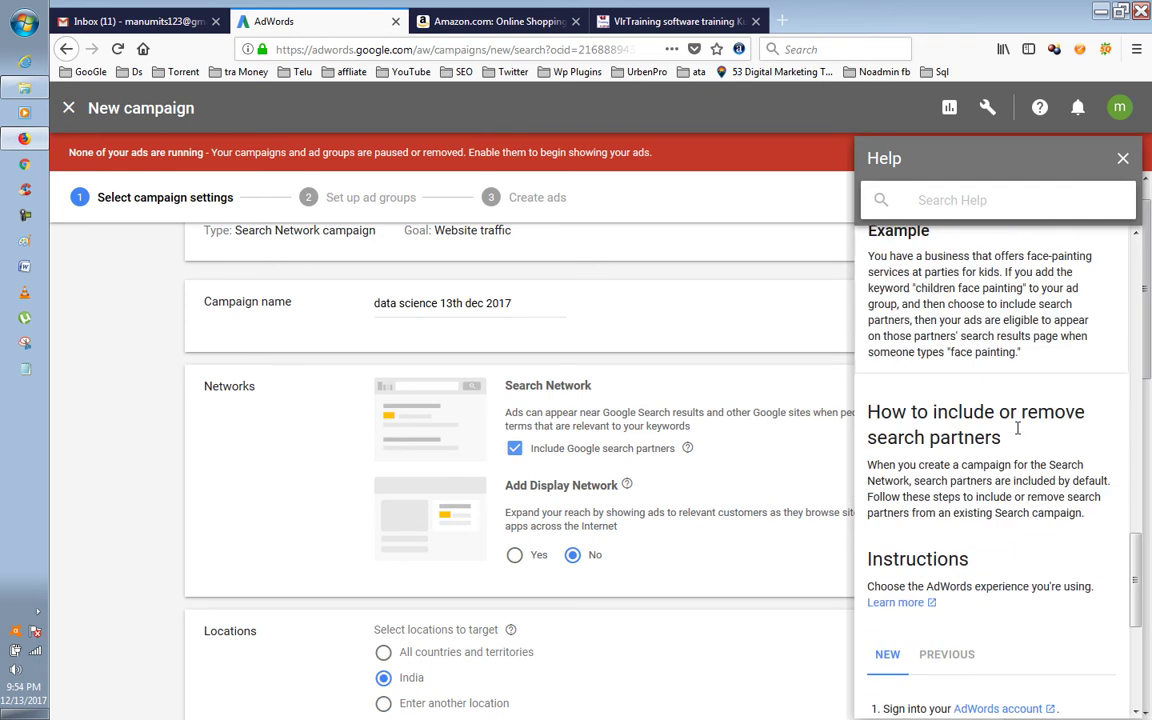
scroll(1018, 428, down, 4)
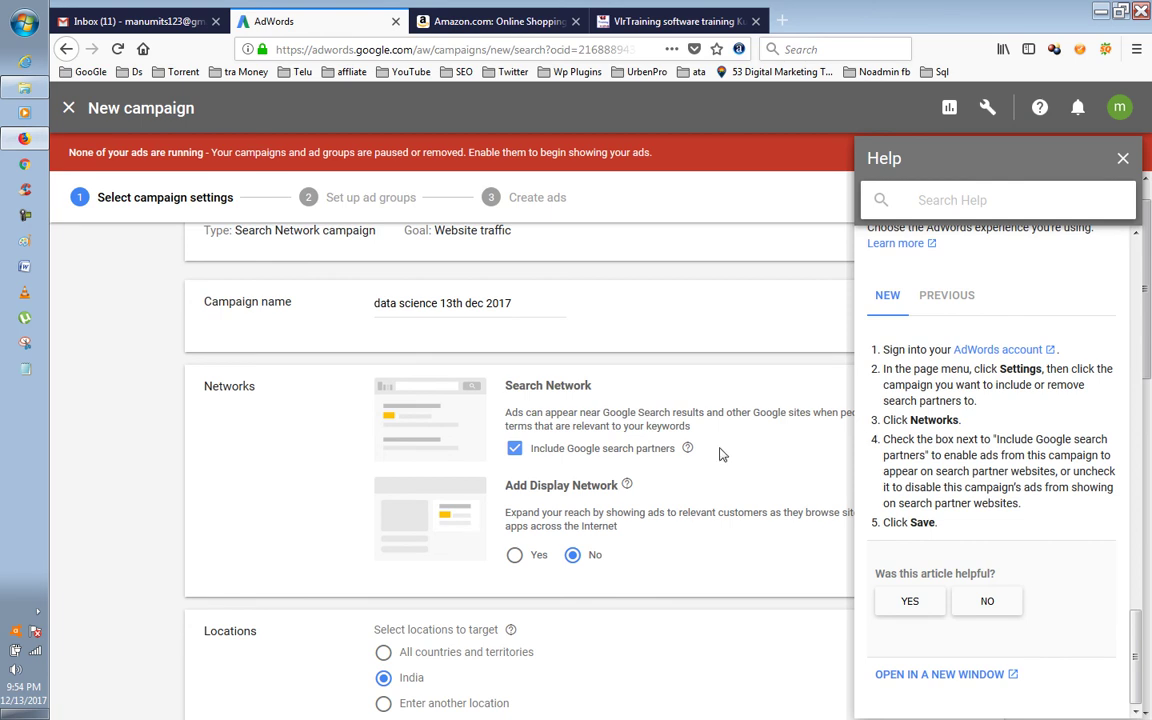
Step: Open the Learn more article on Google search partners in a new browser tab and switch to it
mouse_move(688, 448)
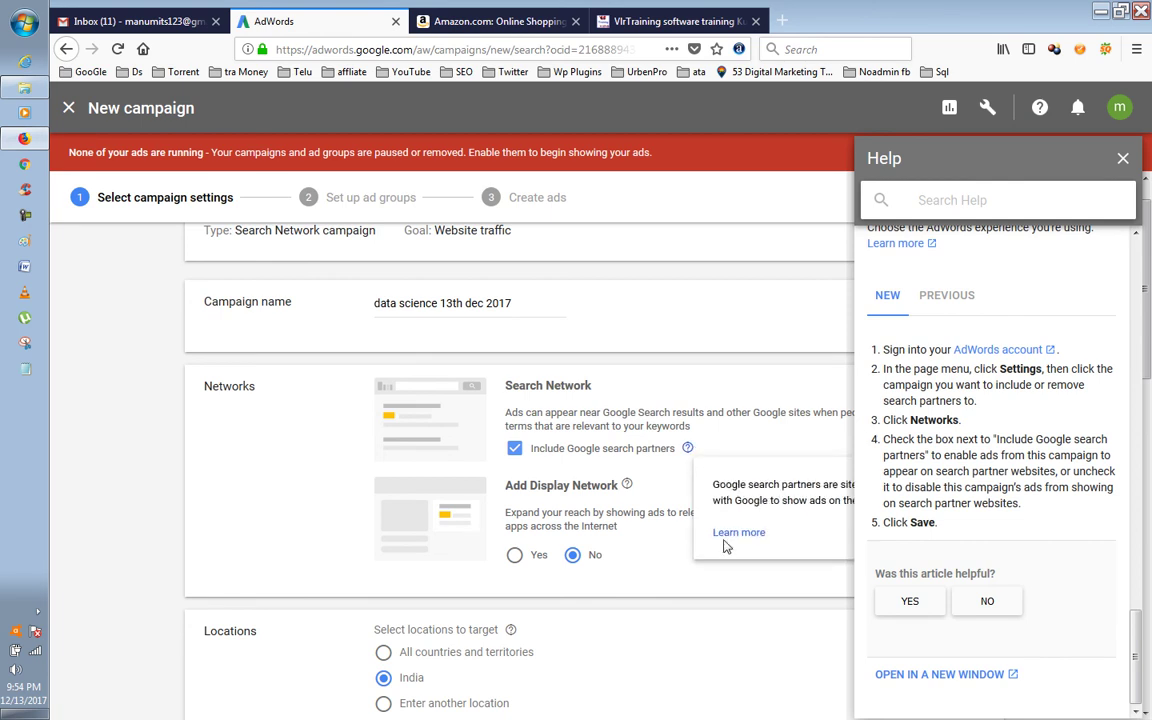
click(733, 536)
right_click(735, 536)
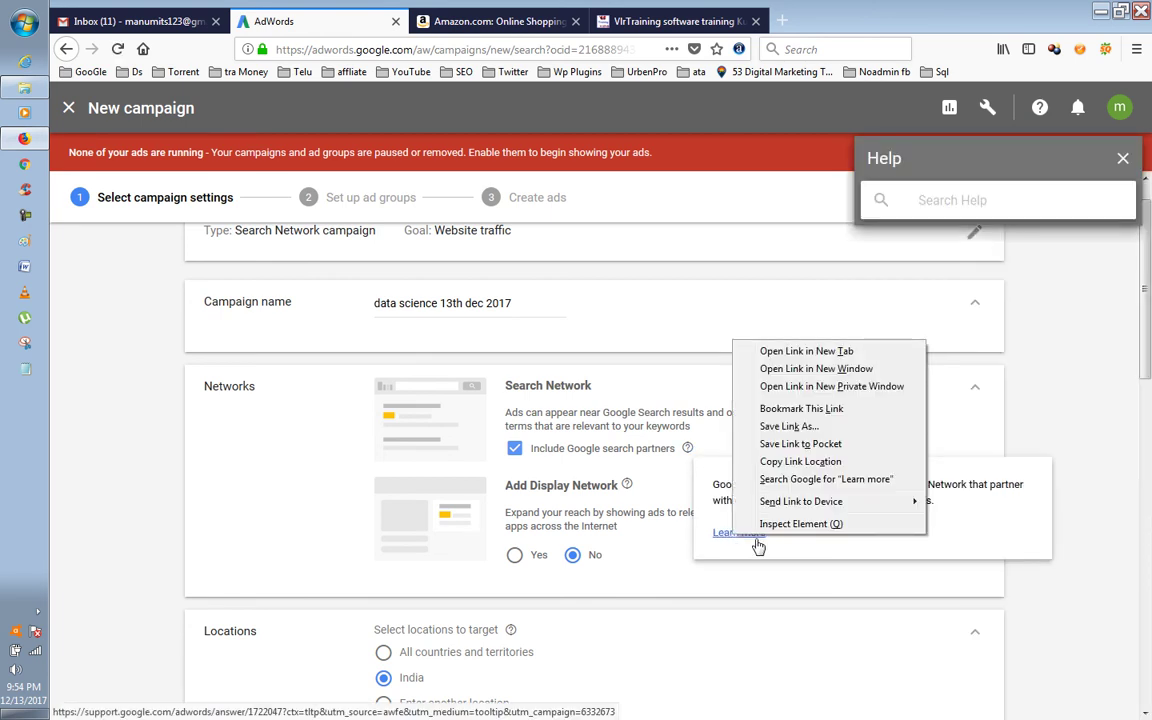
click(806, 352)
click(470, 24)
Step: Skim the article's sections on where Search Network ads appear, ad types, and including or removing search partners
scroll(658, 463, down, 5)
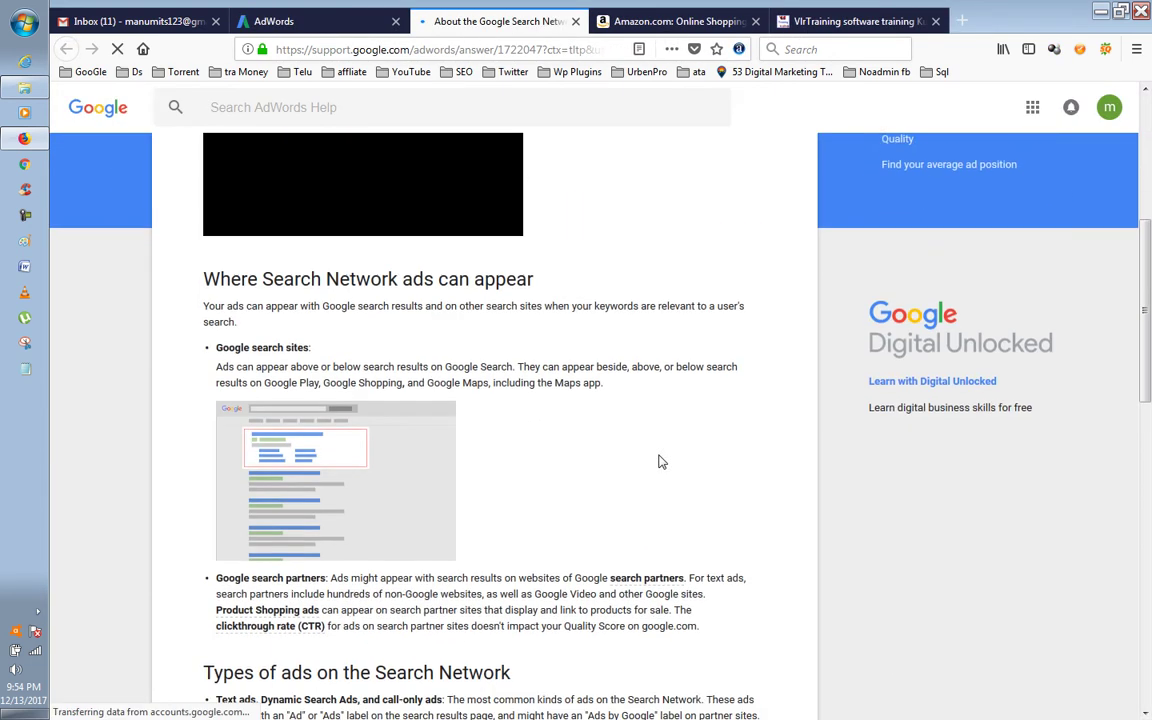
scroll(660, 462, up, 3)
scroll(658, 461, down, 6)
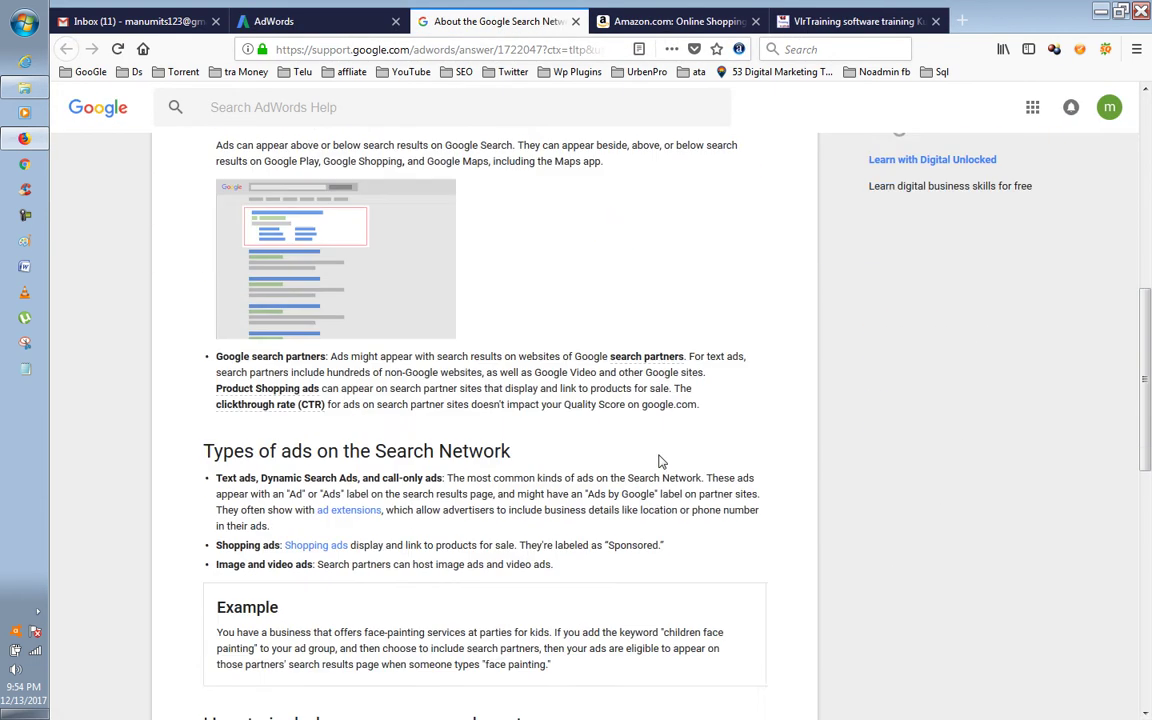
scroll(660, 456, down, 2)
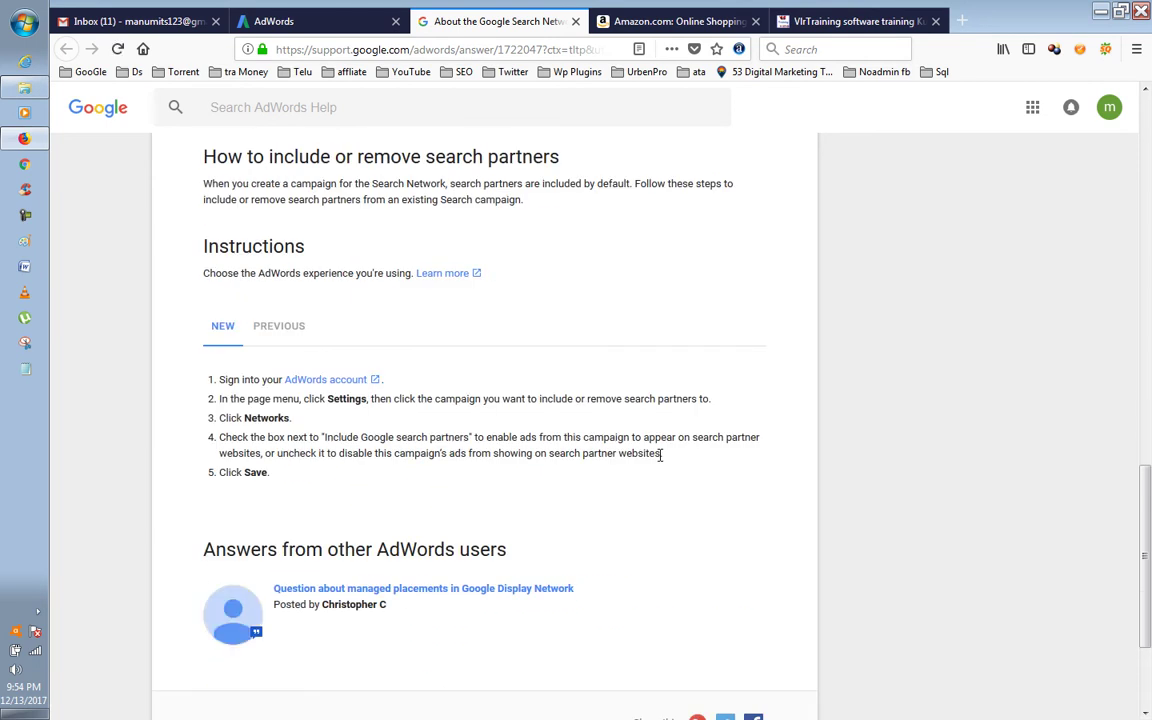
scroll(660, 455, down, 3)
scroll(658, 461, up, 6)
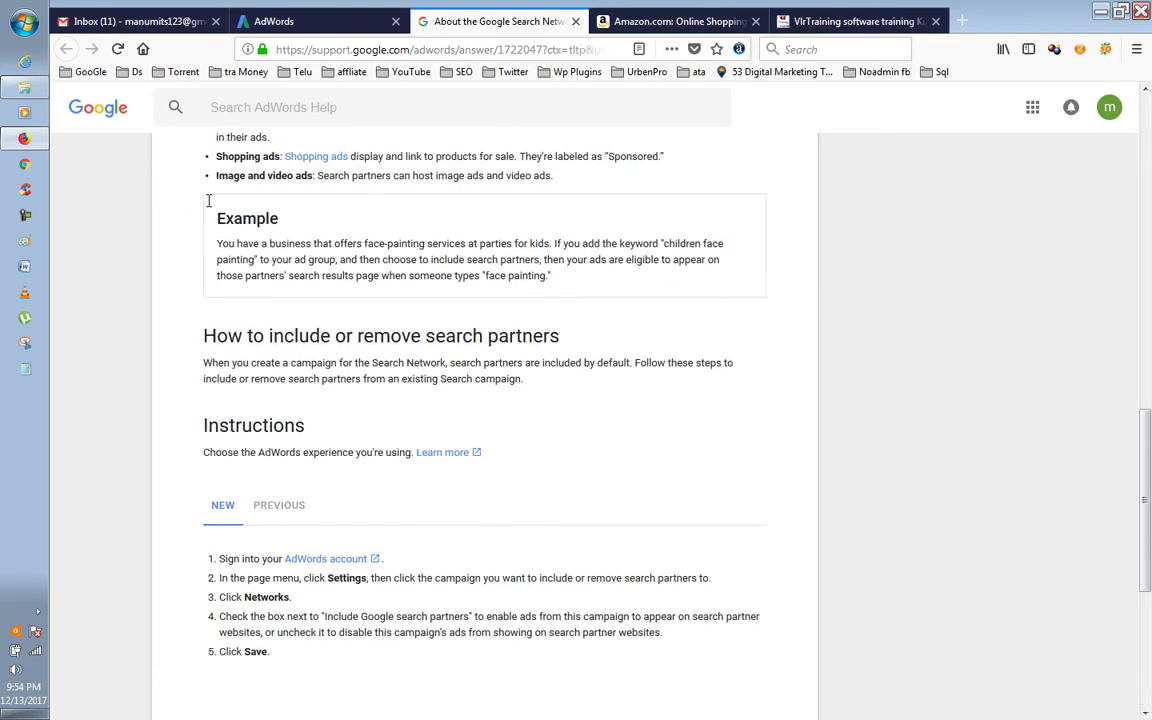
Step: Return to the AdWords campaign settings and toggle the Include Google search partners option under Networks
click(340, 28)
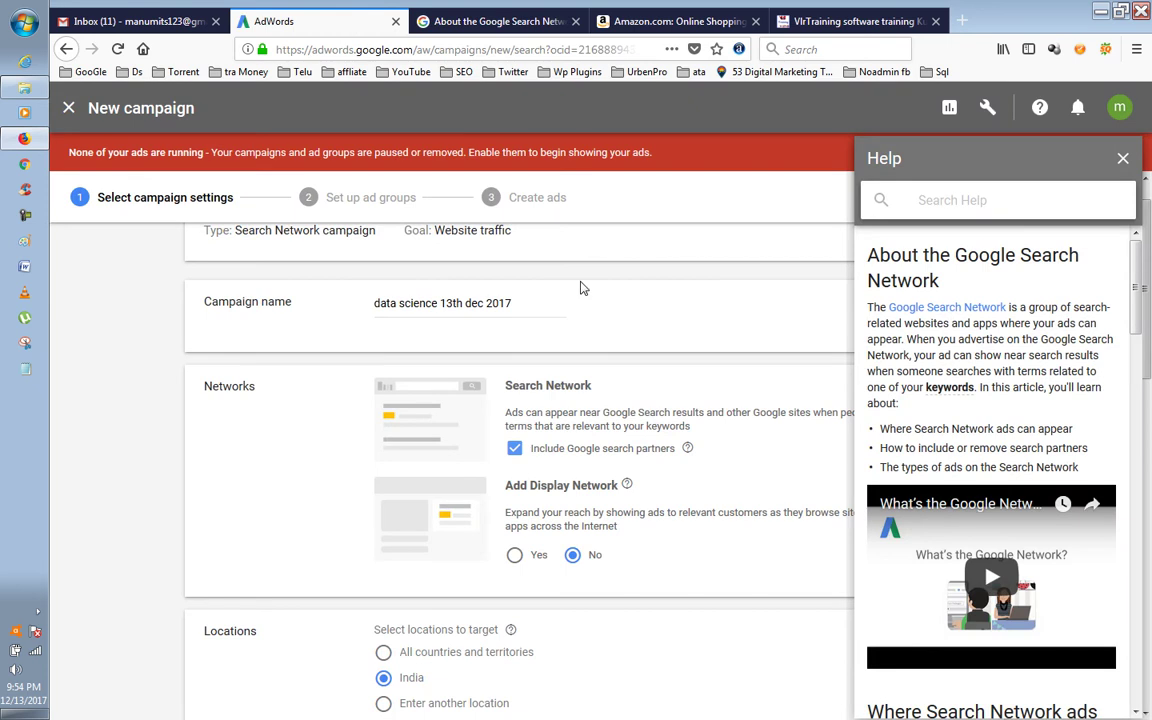
click(514, 448)
Step: Glance at the VlrTraining home page, switch to the Amazon tab and search Amazon for "php book"
click(798, 20)
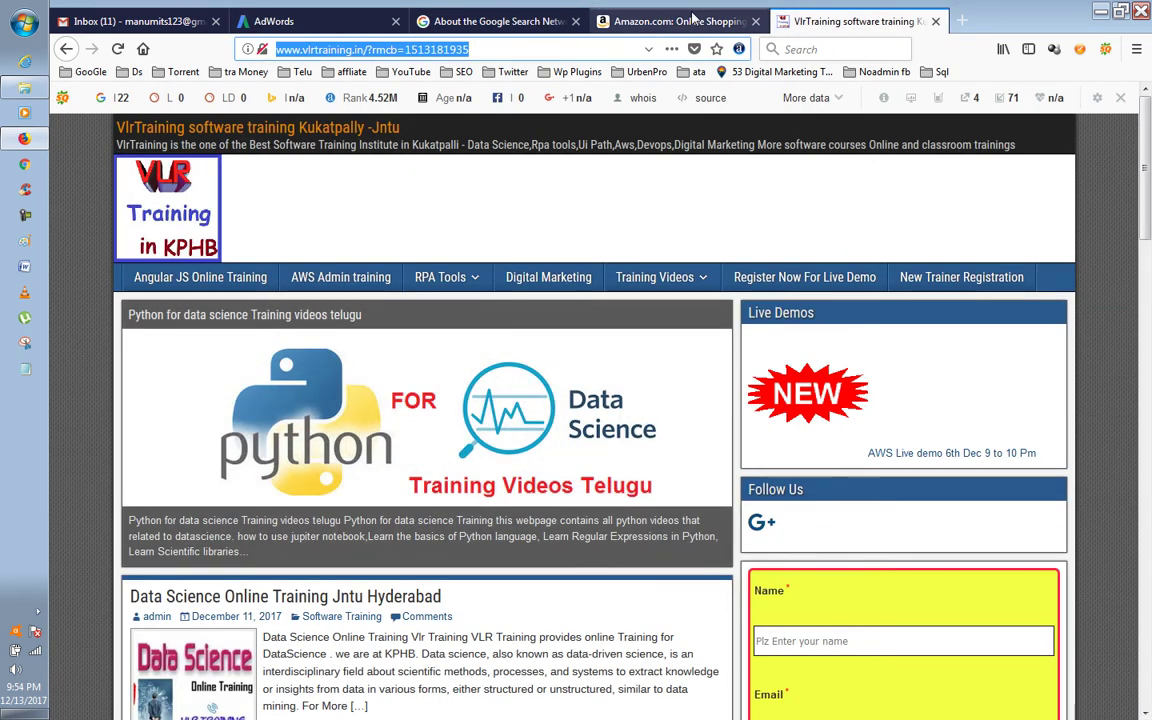
click(693, 20)
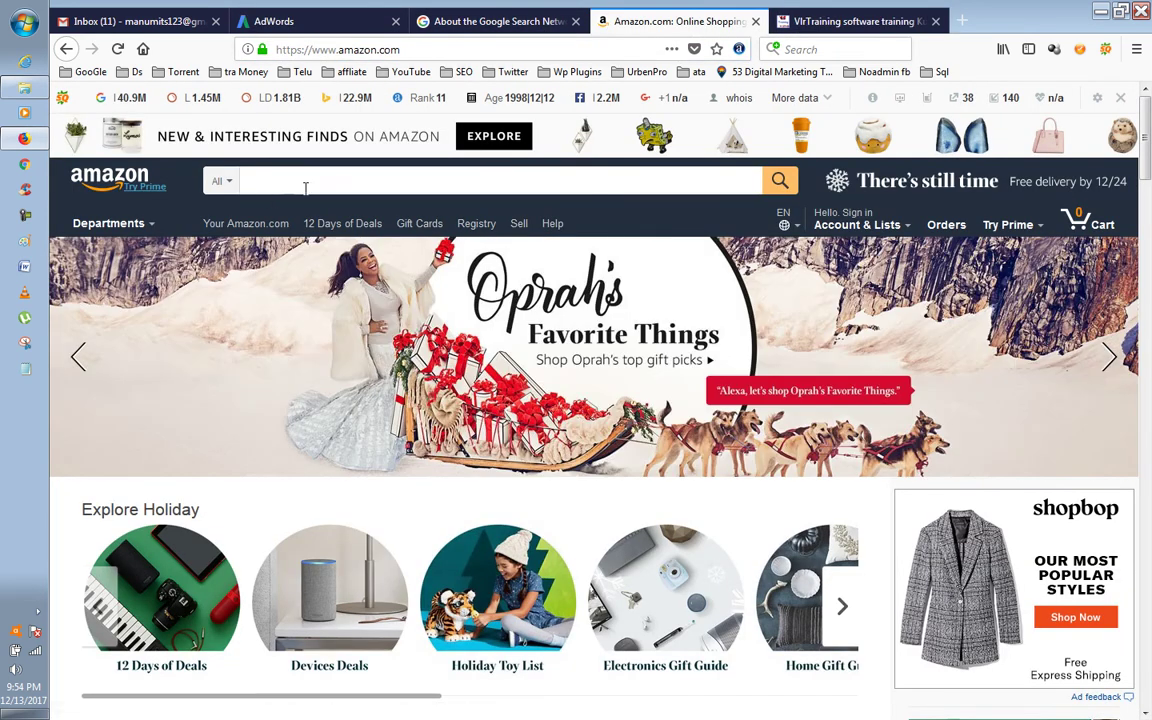
click(357, 183)
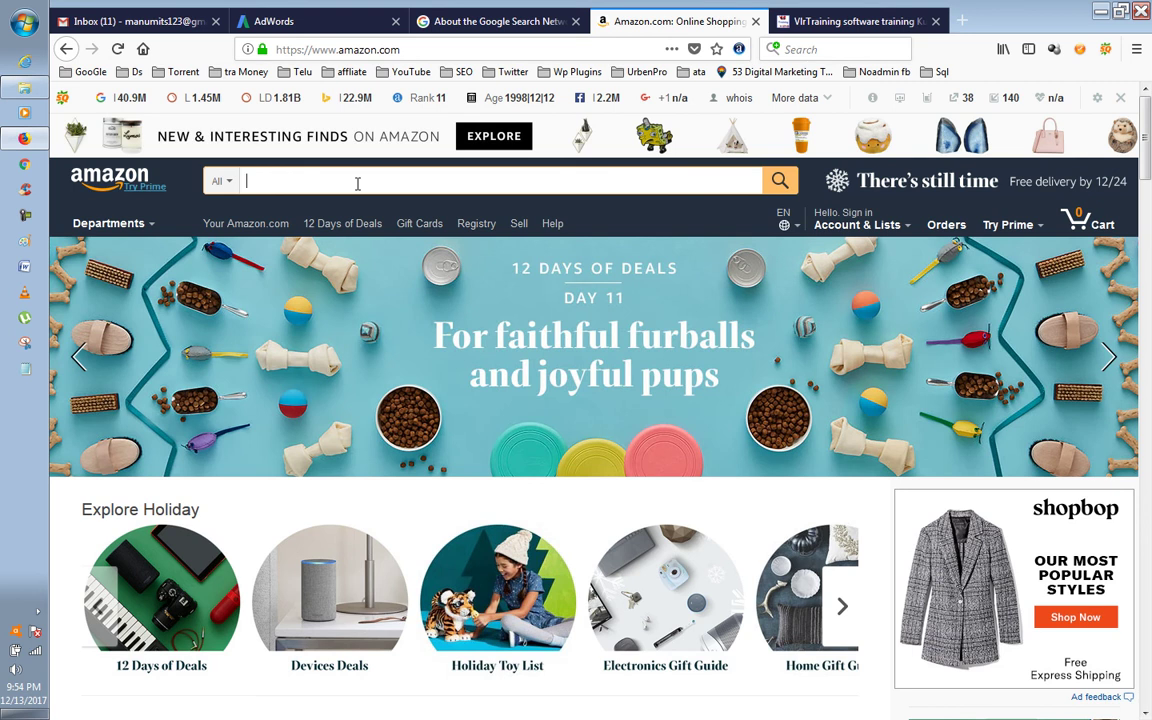
text(php book)
key(Return)
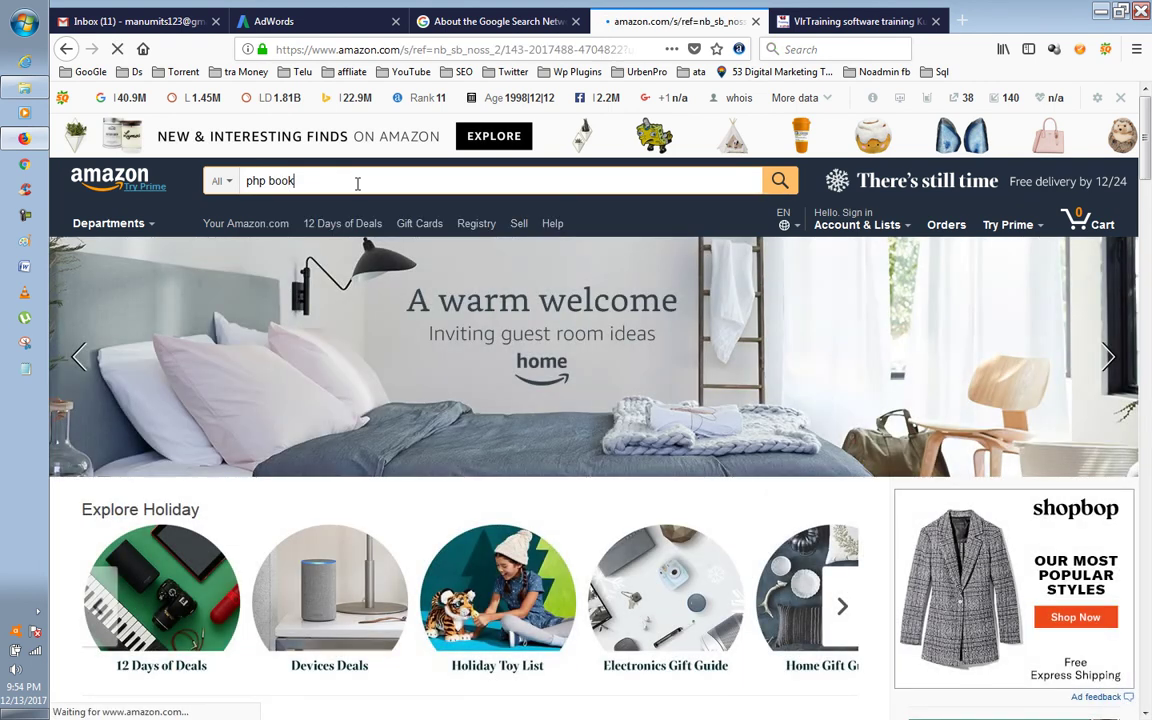
Step: Look through the Amazon results for sponsored items and examine the Sponsored Links section below the listings
scroll(828, 288, down, 2)
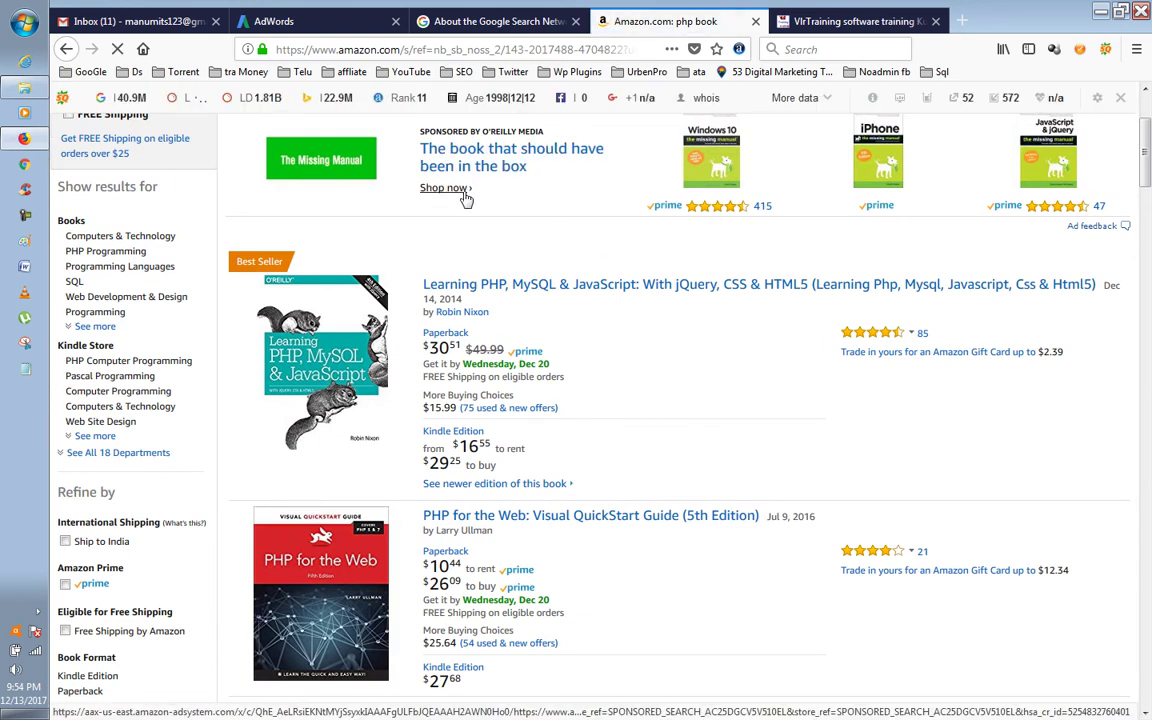
scroll(781, 356, down, 10)
scroll(781, 356, down, 15)
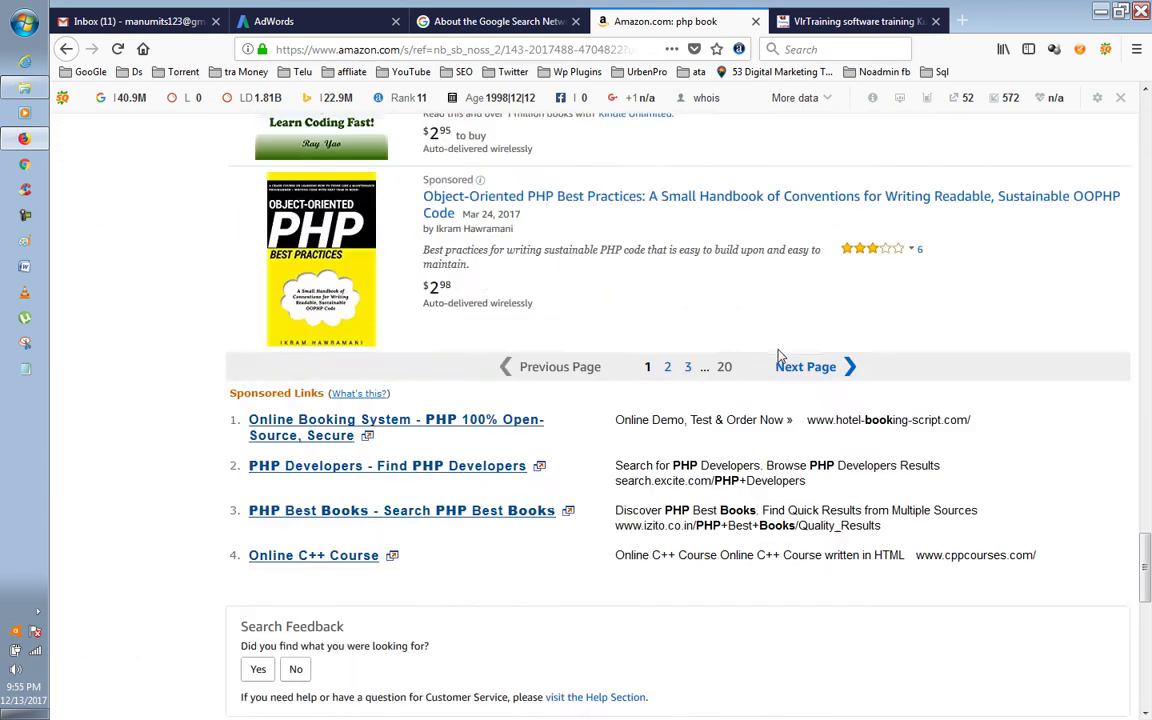
scroll(781, 356, up, 3)
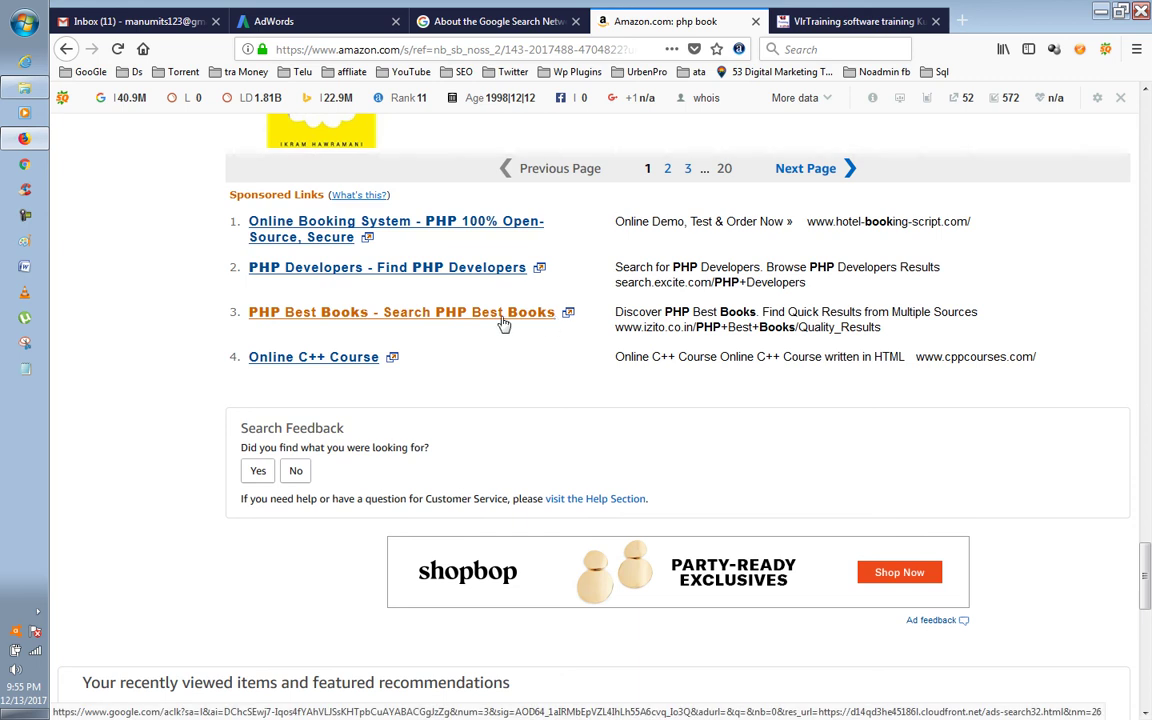
scroll(504, 324, down, 2)
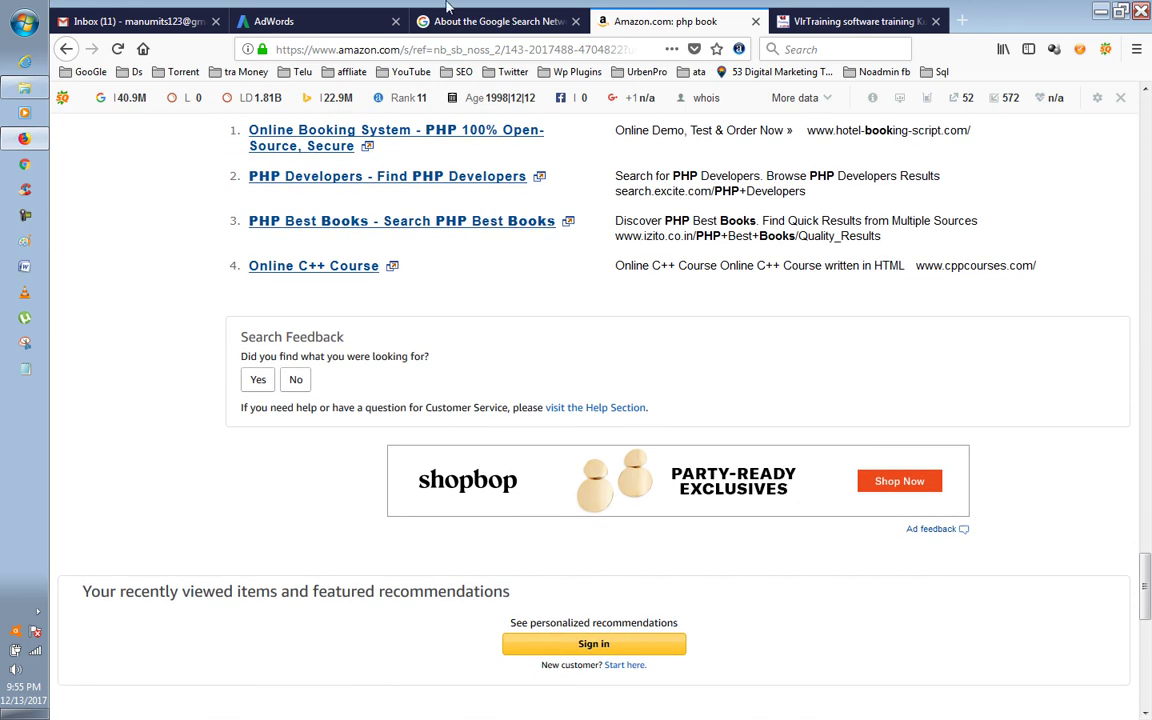
Step: Glance at the Search Network help article, return to the Amazon results and load google.co.in in their place
click(495, 22)
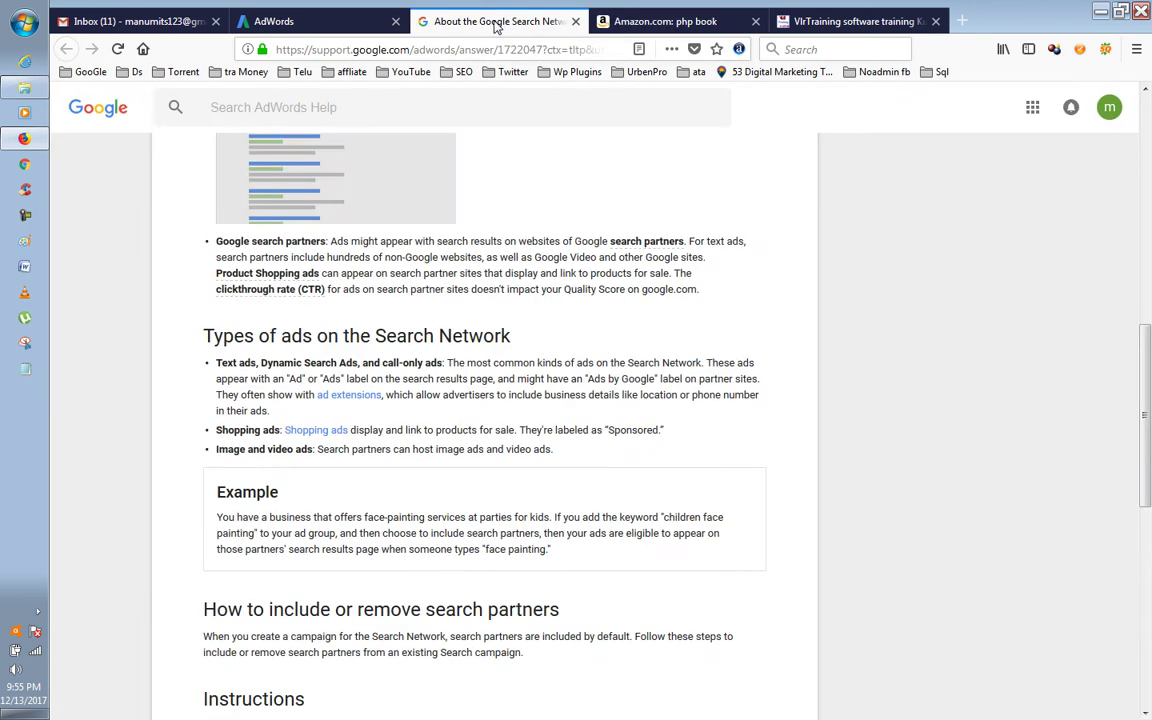
click(703, 21)
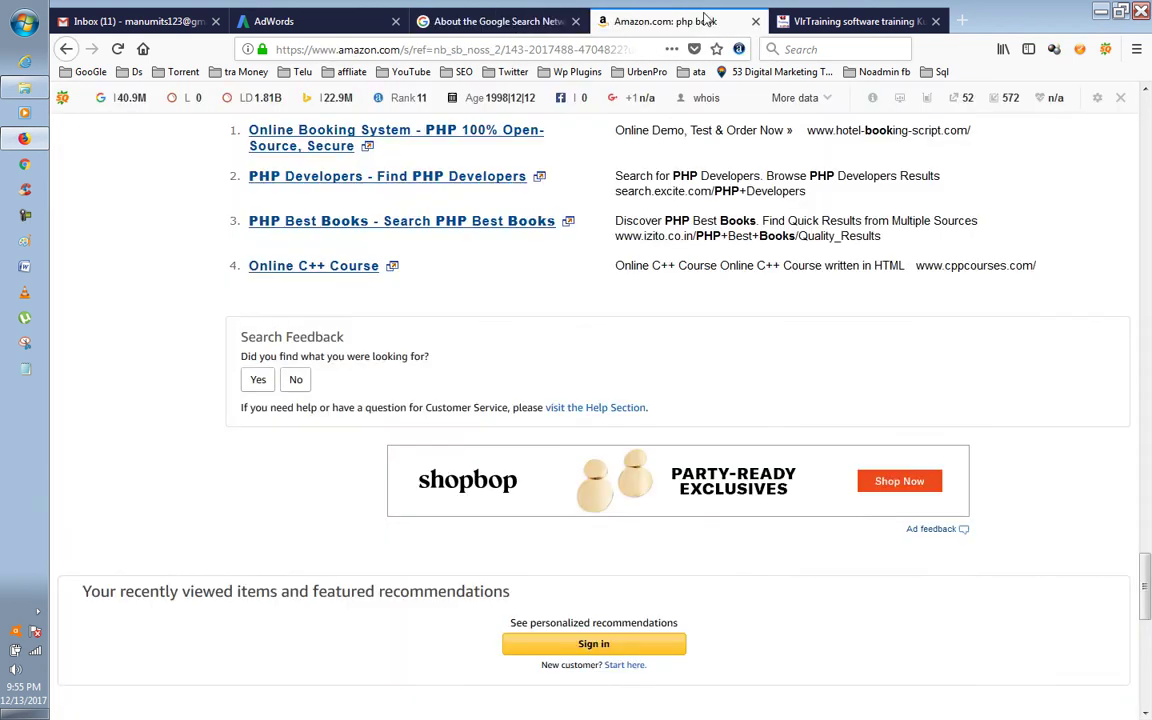
click(538, 53)
text(y)
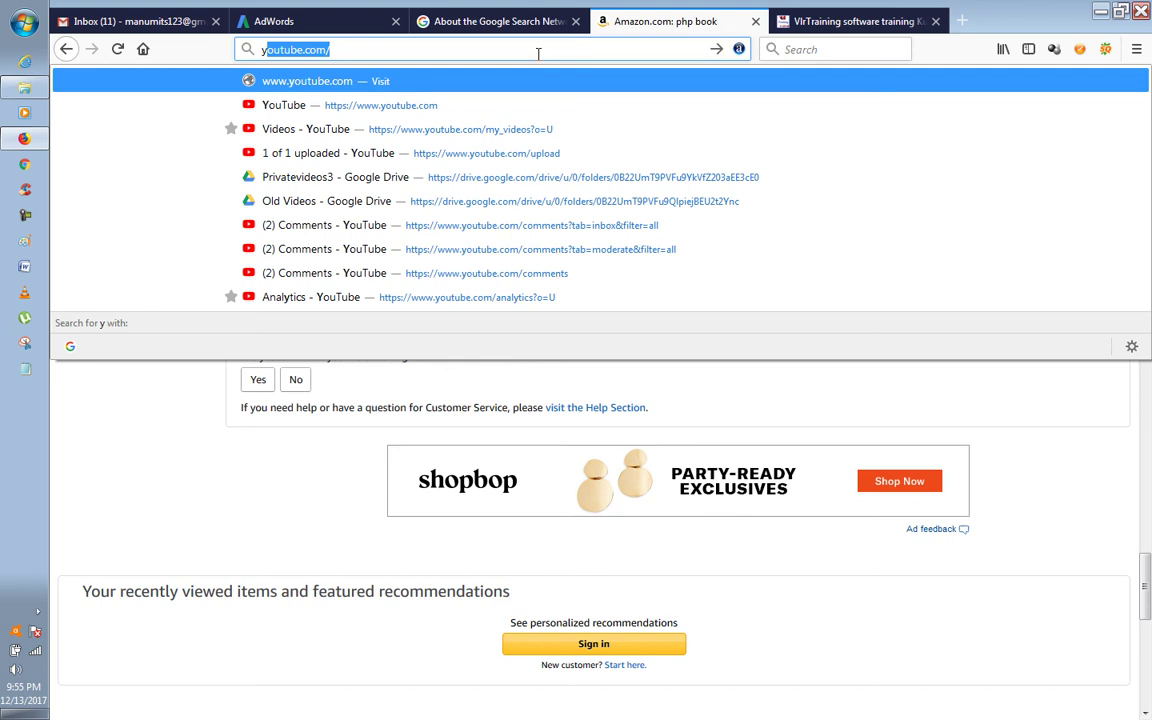
key(Escape)
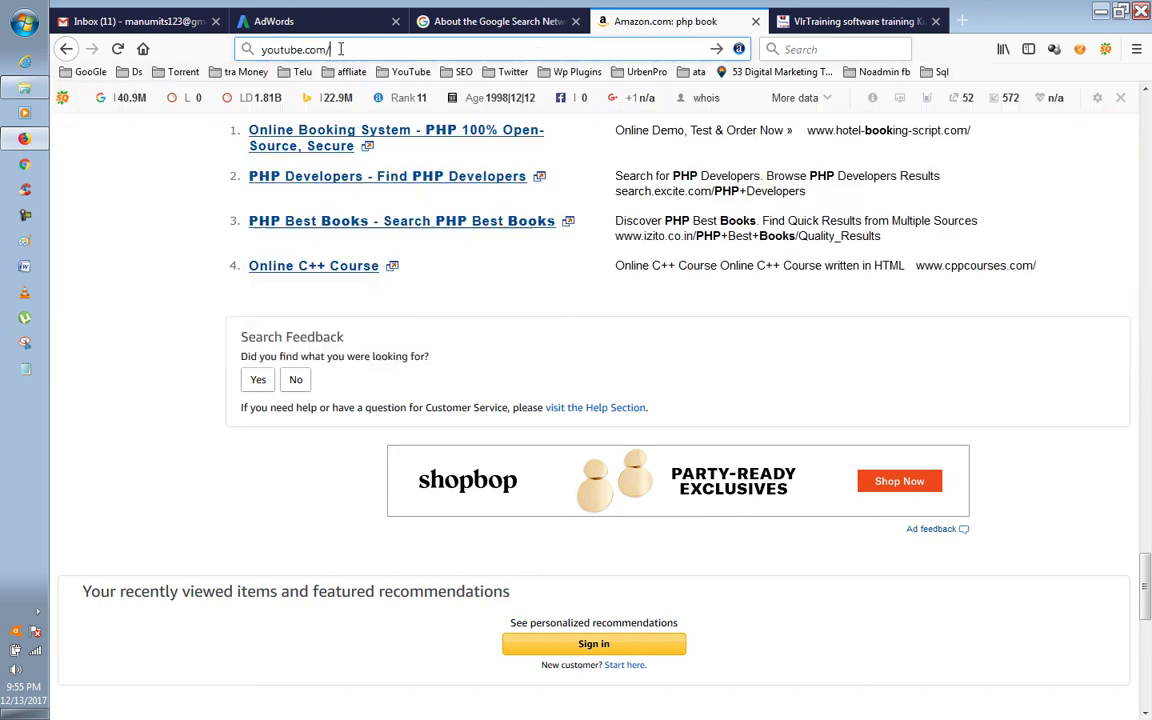
text(googl)
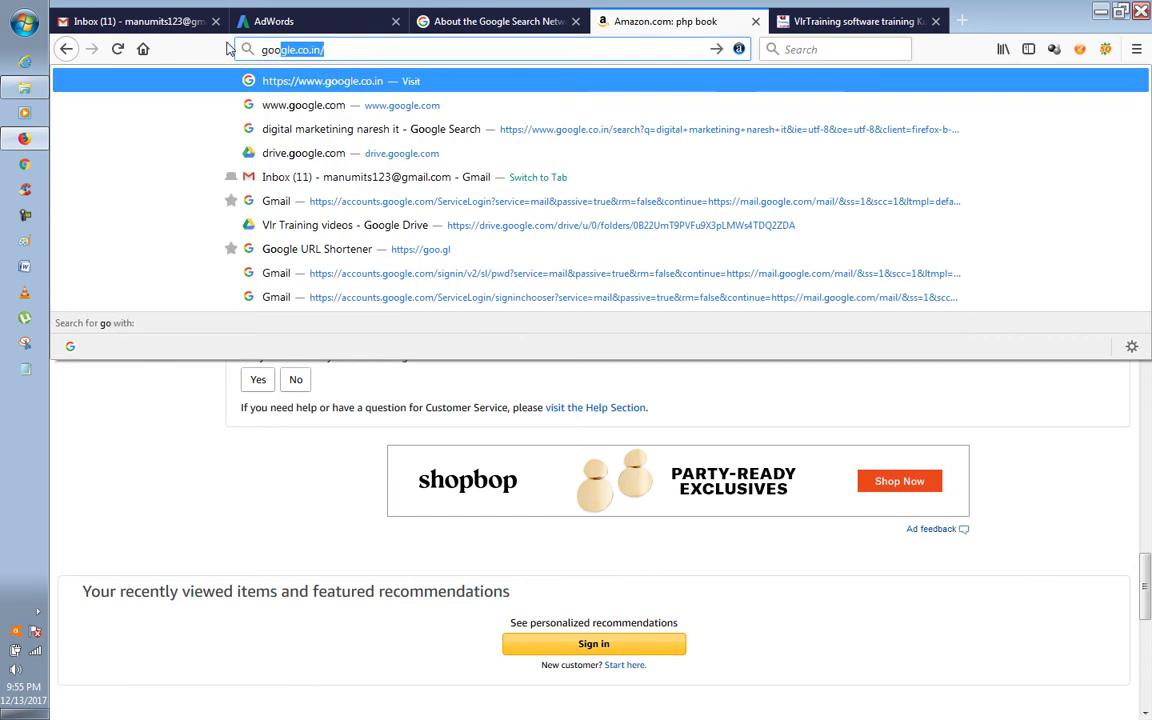
key(Return)
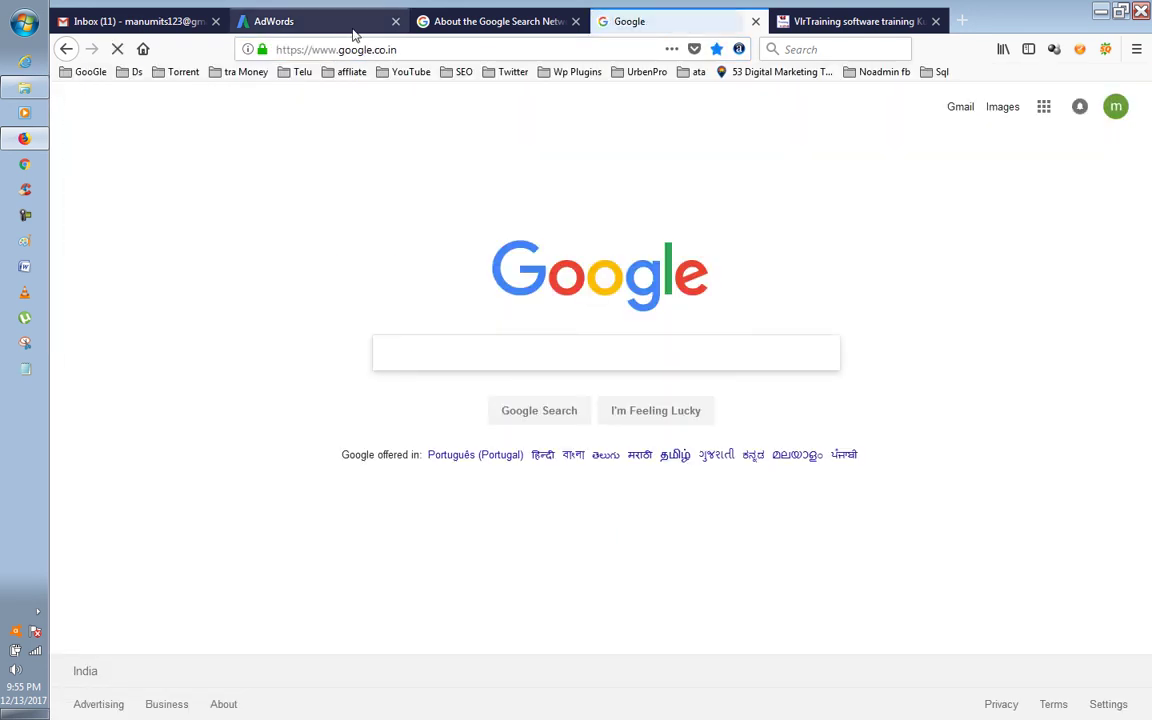
Step: Review the start of the About the Google Search Network article and glance at the campaign's Networks settings
click(460, 22)
scroll(579, 296, up, 10)
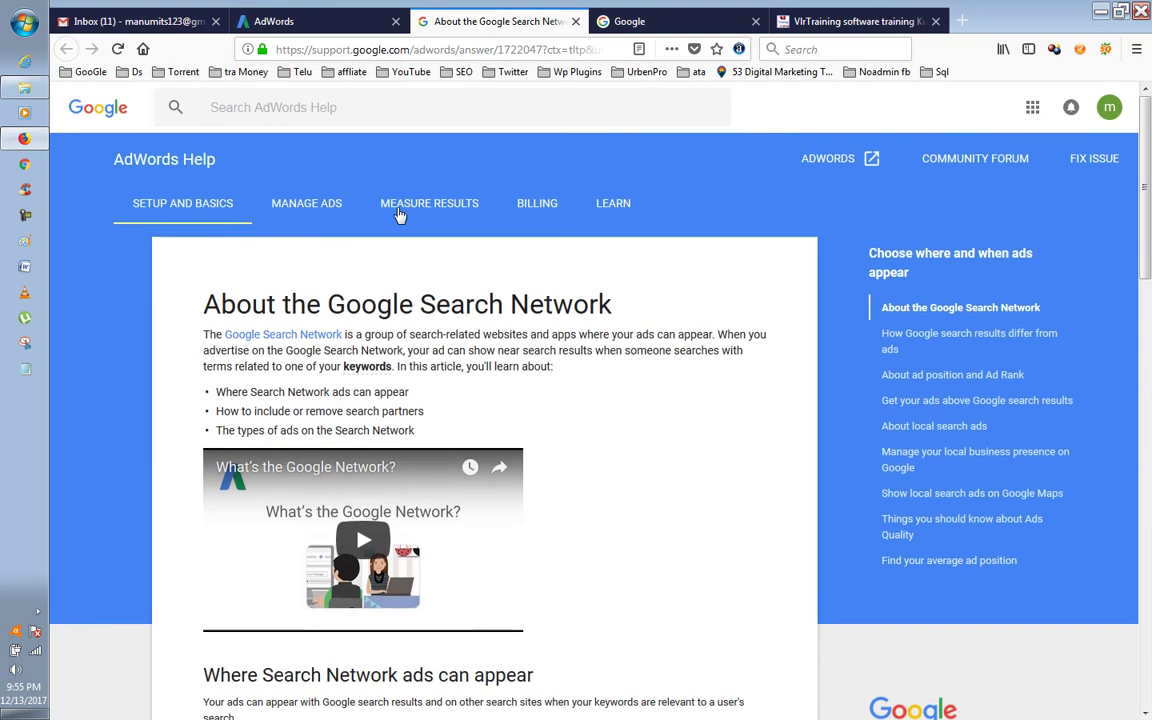
click(300, 21)
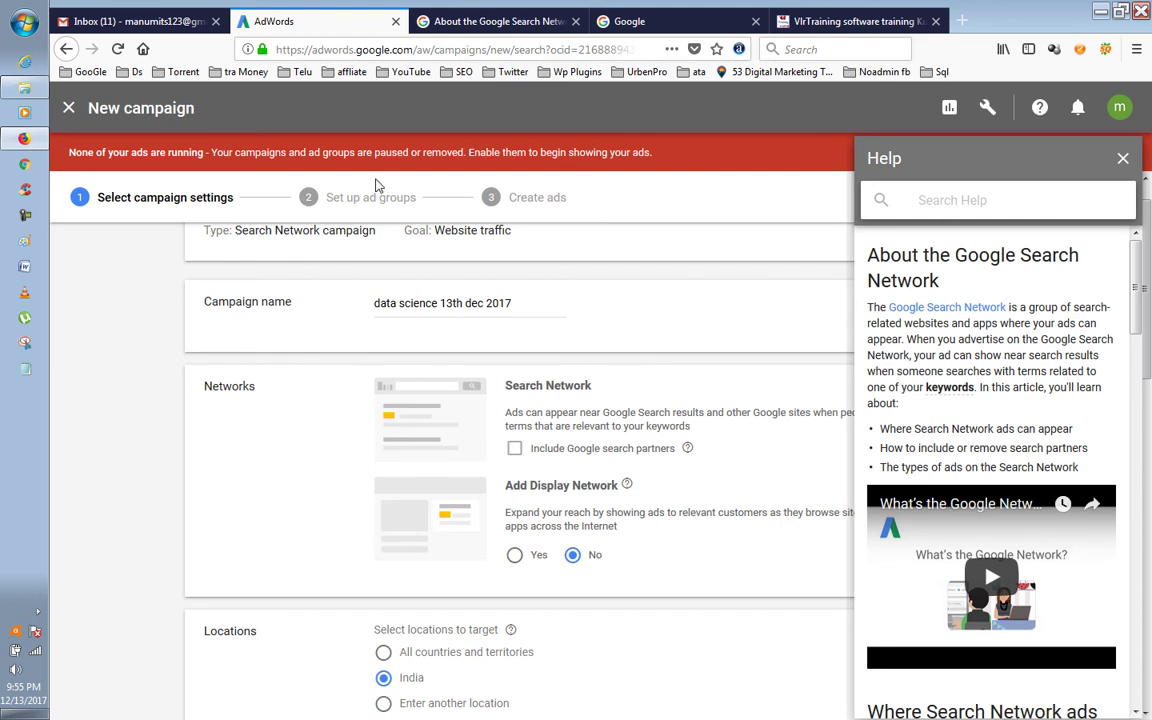
click(521, 30)
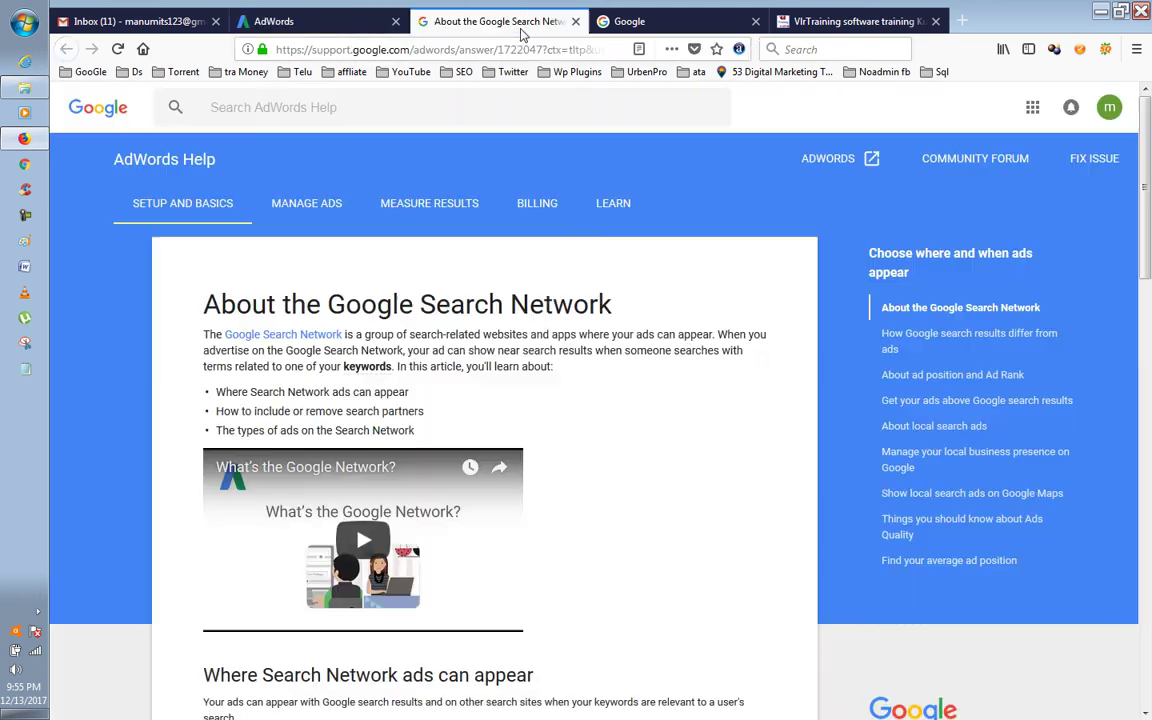
click(603, 22)
click(521, 22)
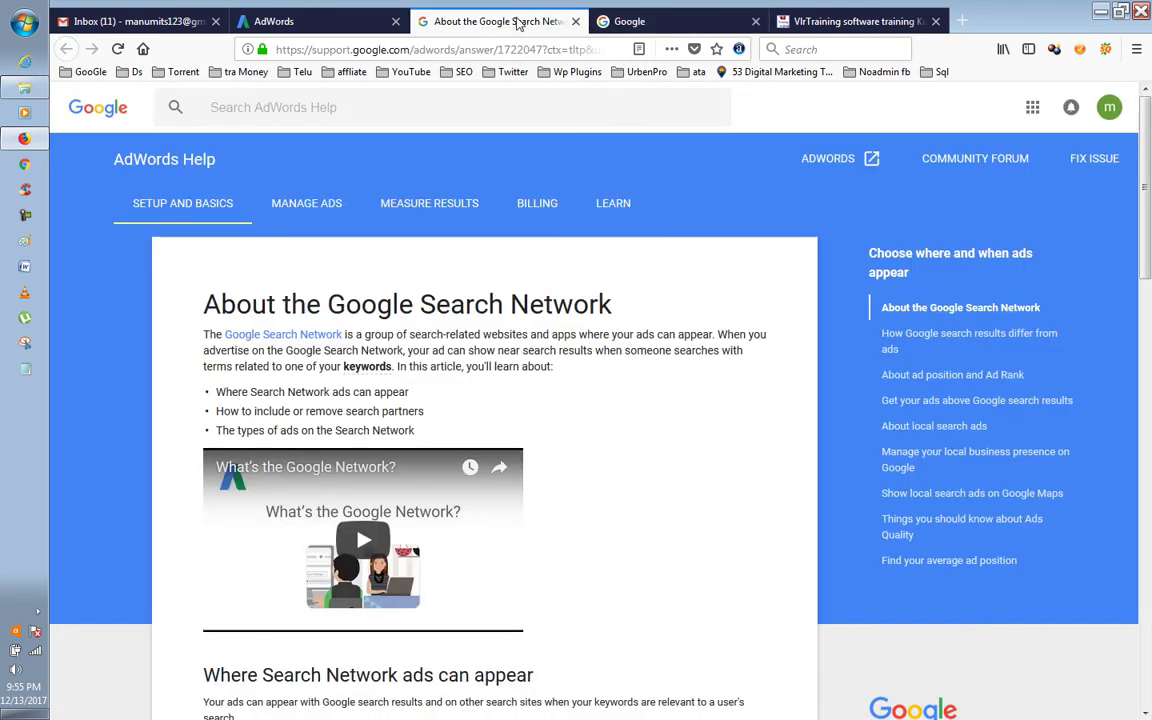
Step: Copy "Google search partners" from the campaign's Networks settings and search Google for "Google search partners list"
click(343, 22)
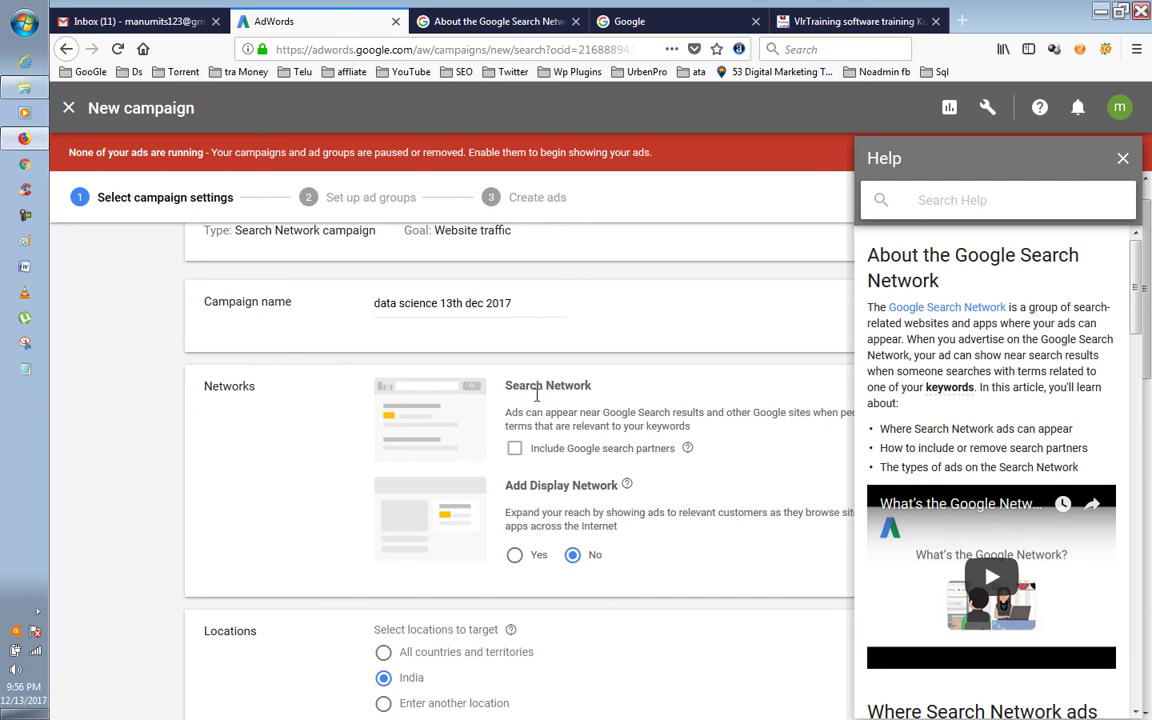
drag(568, 448, 674, 454)
right_click(676, 453)
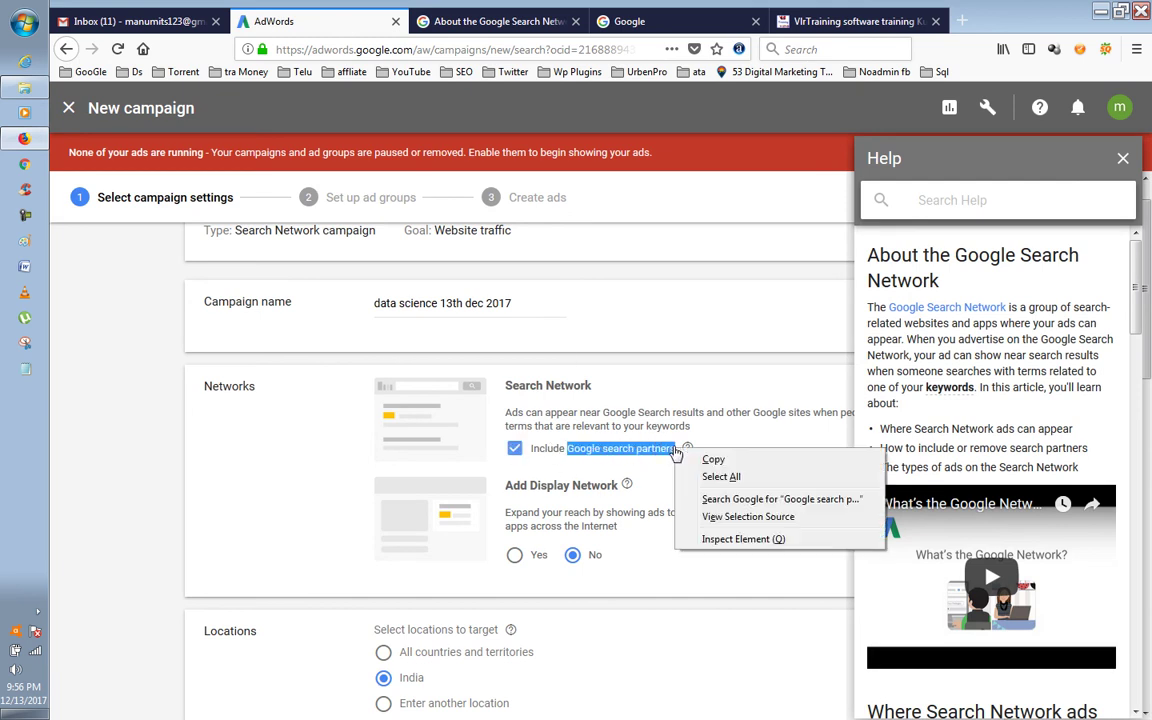
click(714, 460)
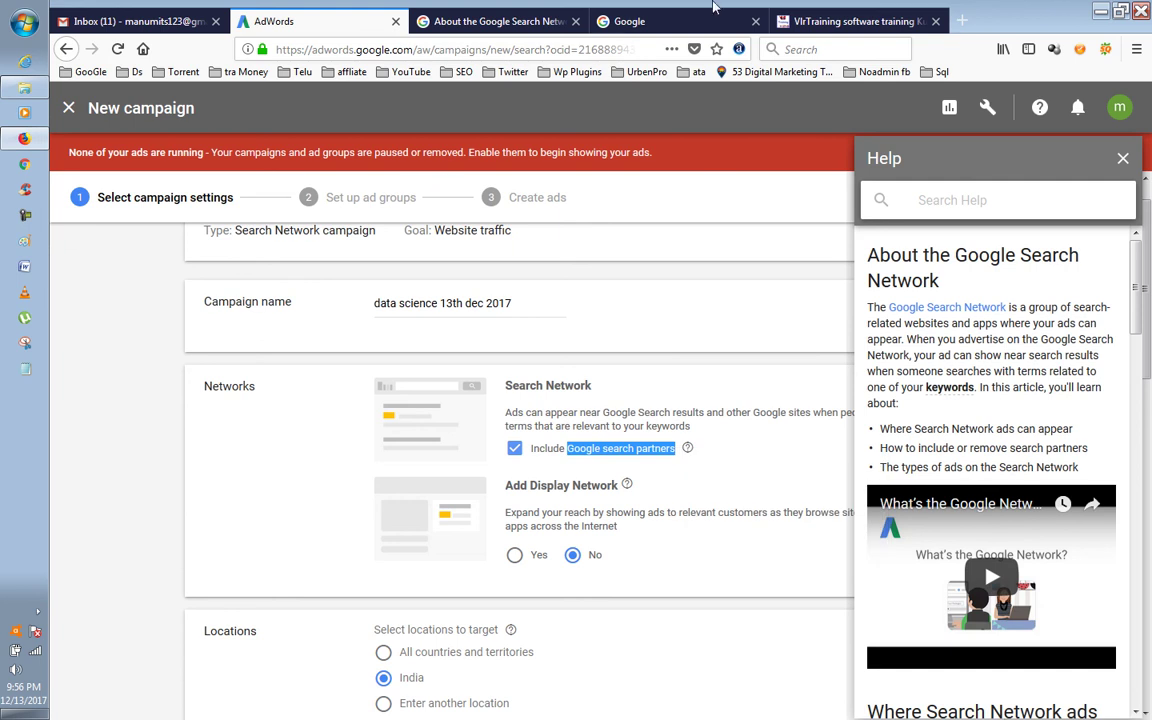
click(680, 20)
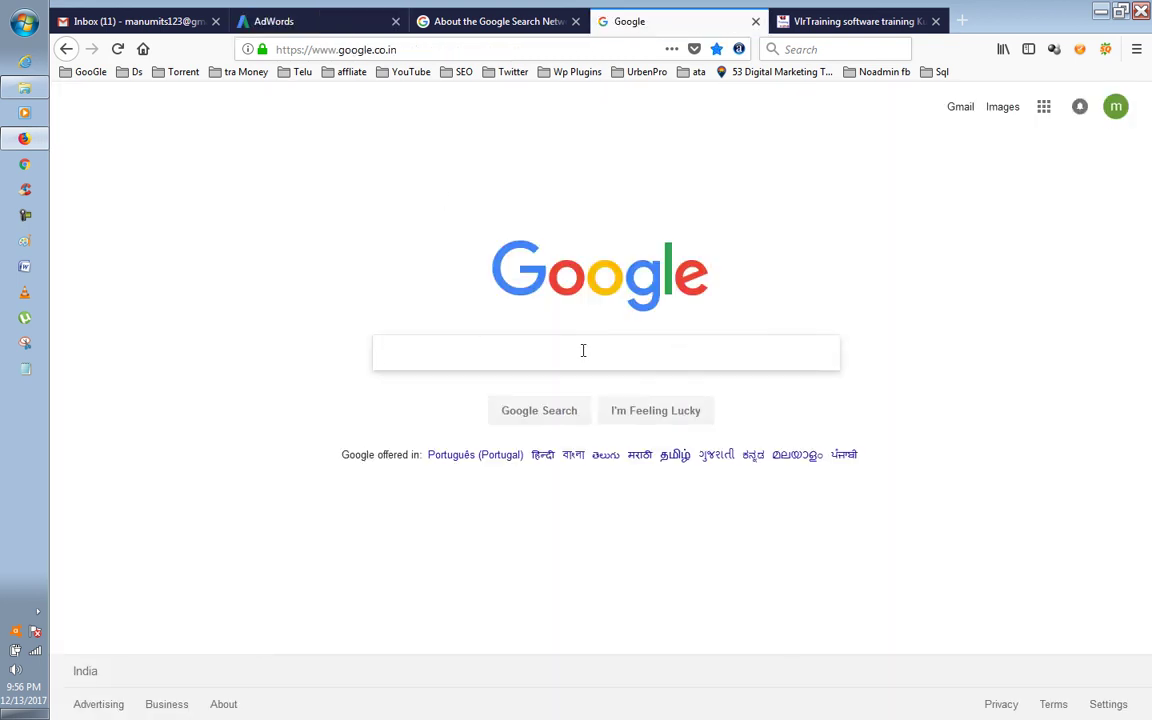
key(ctrl+v)
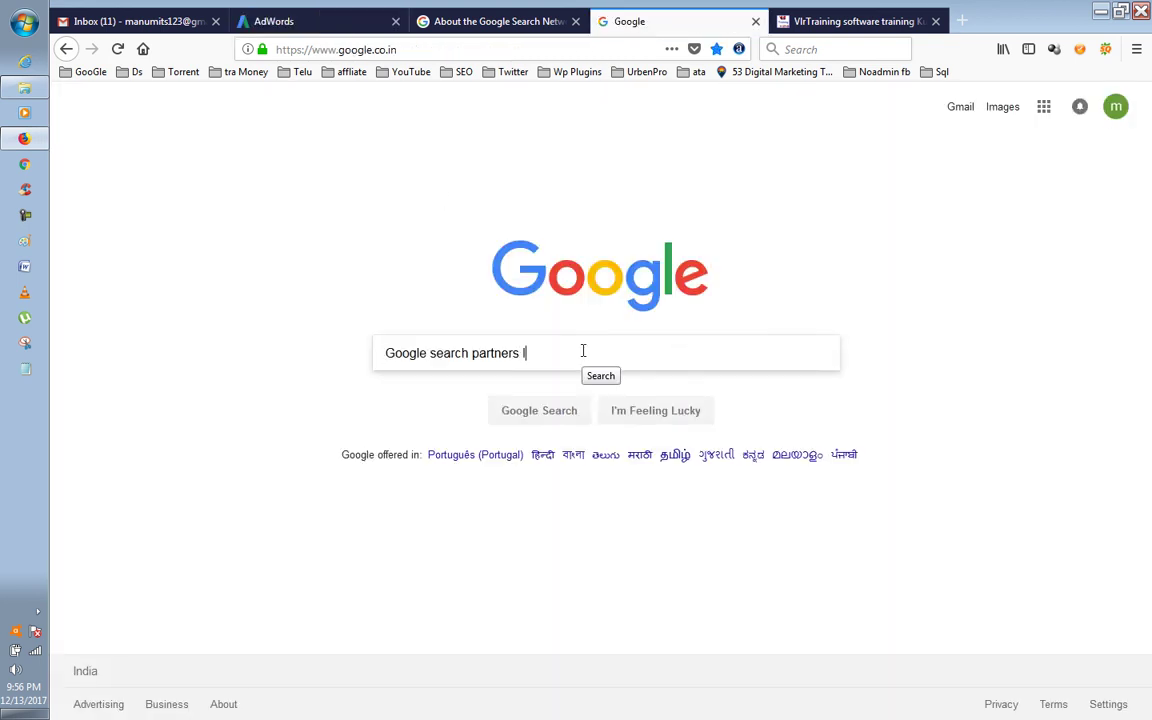
key(Return)
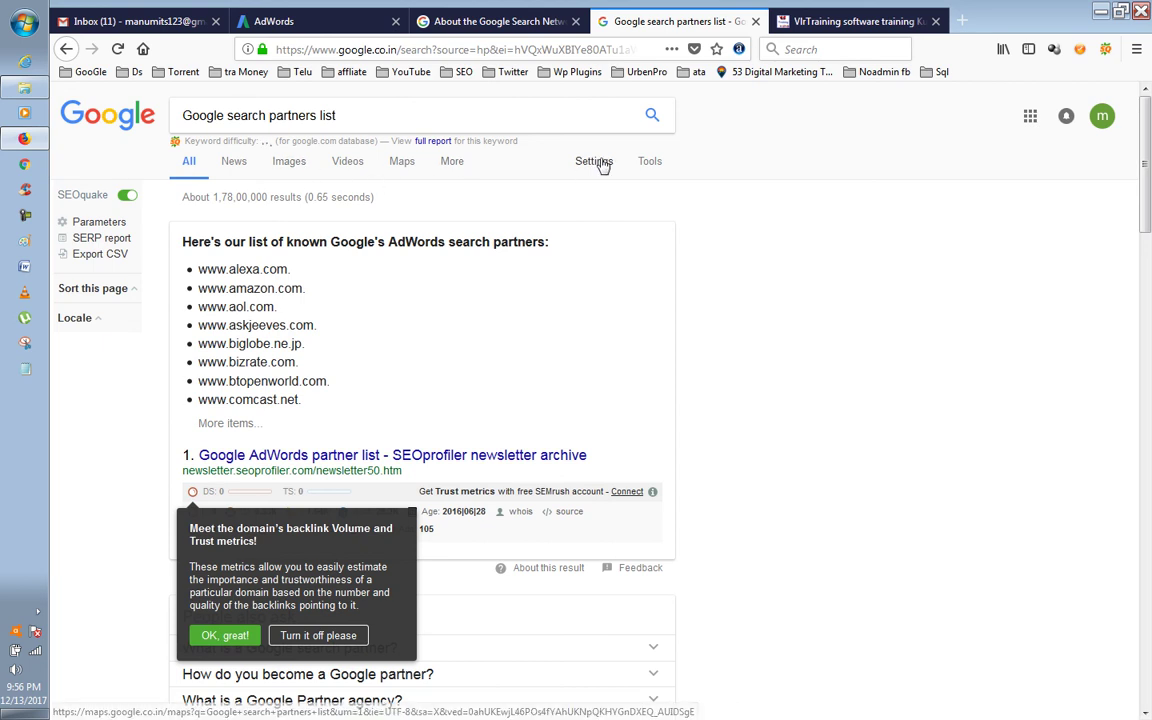
Step: Limit the search results to the past month and turn off the SEOquake backlink and trust metrics
click(659, 165)
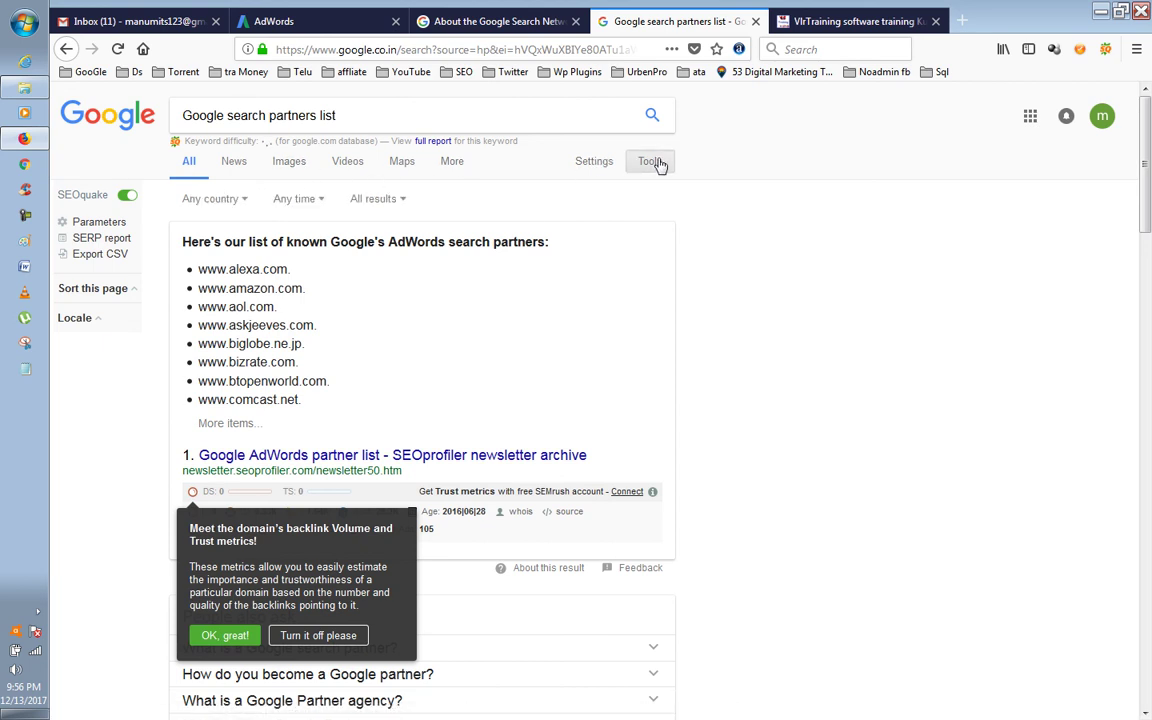
click(306, 199)
click(309, 318)
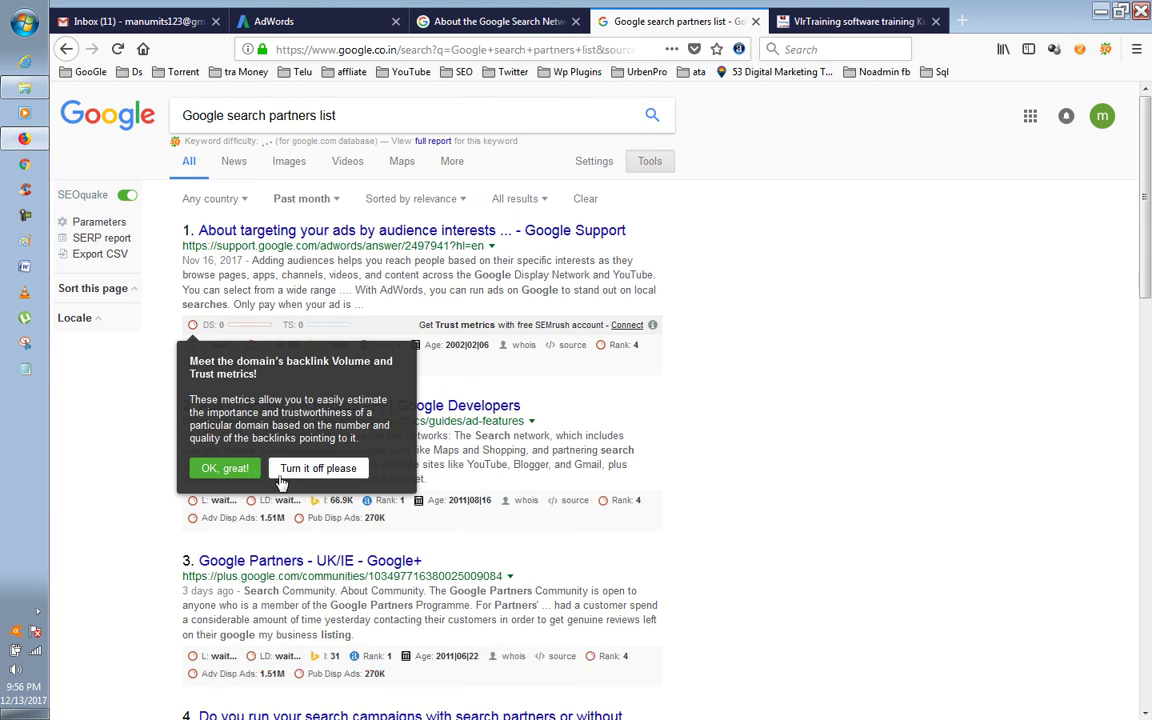
click(294, 469)
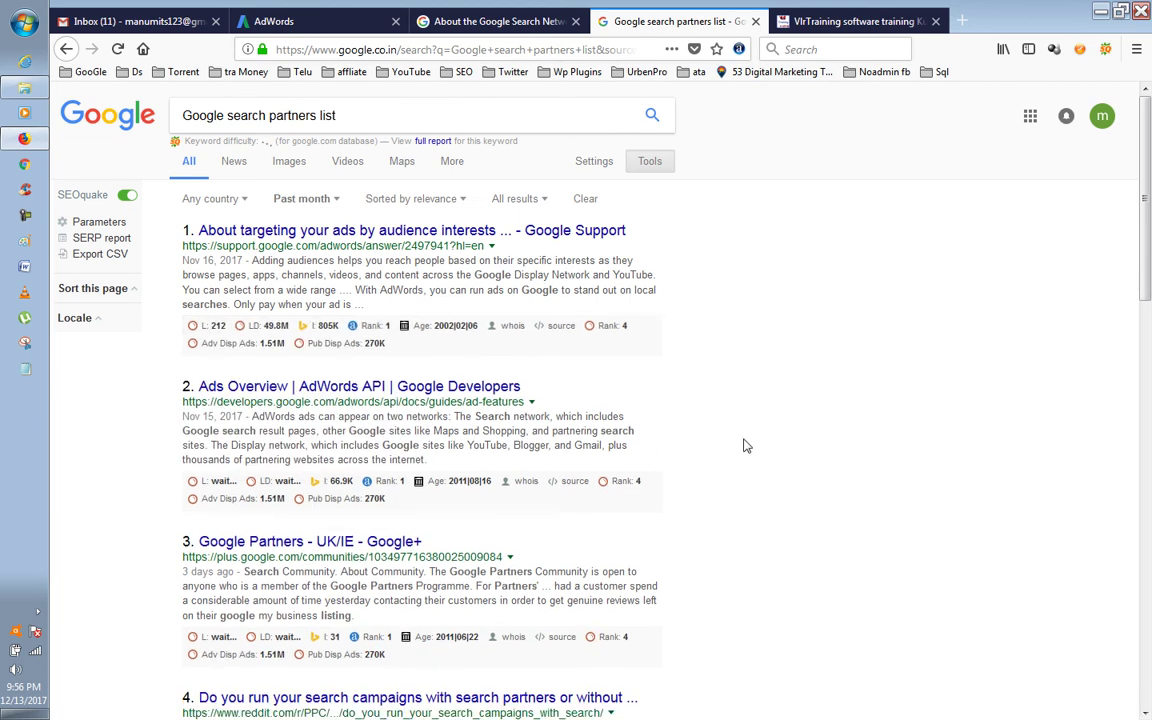
Step: Open the "Google Partners - UK/IE - Google+" result in a new tab and skim the remaining past-month results
scroll(744, 446, down, 2)
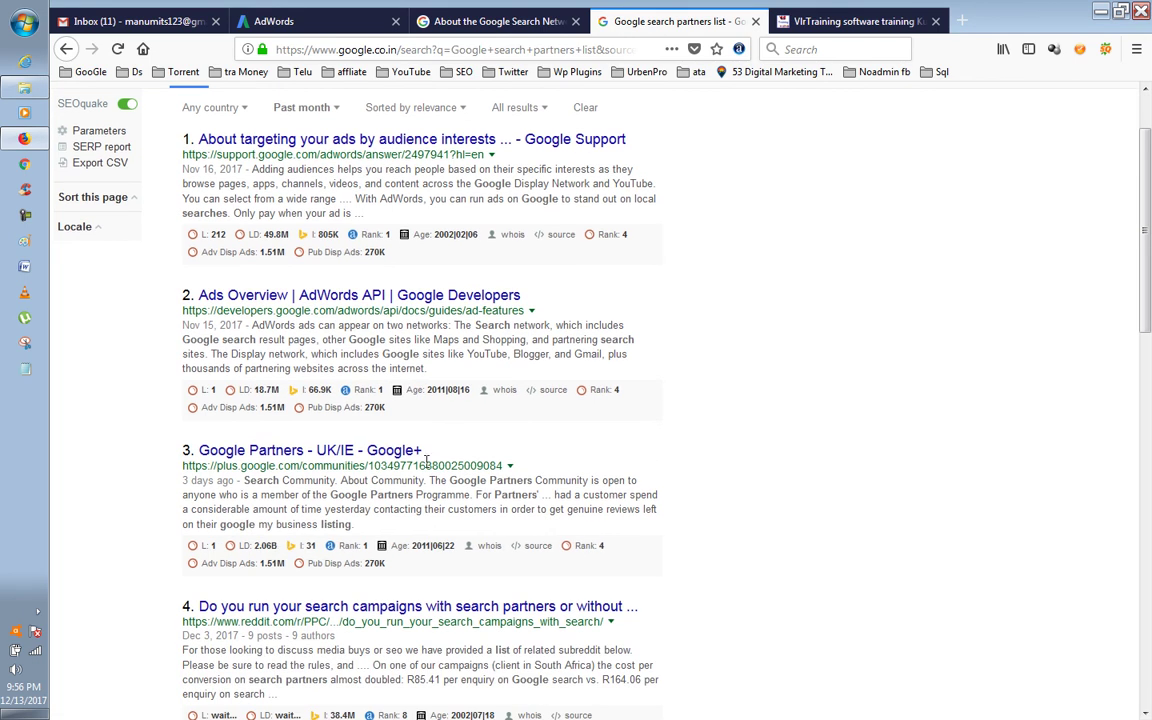
right_click(344, 456)
click(391, 470)
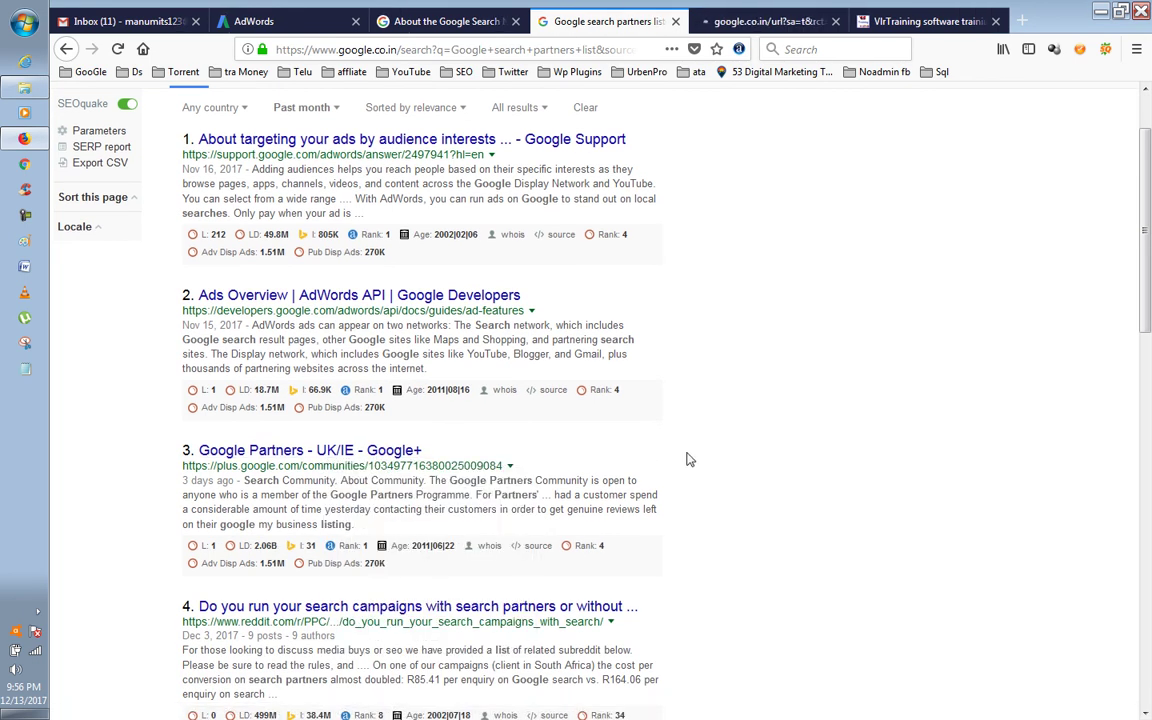
scroll(687, 458, down, 4)
scroll(687, 458, down, 2)
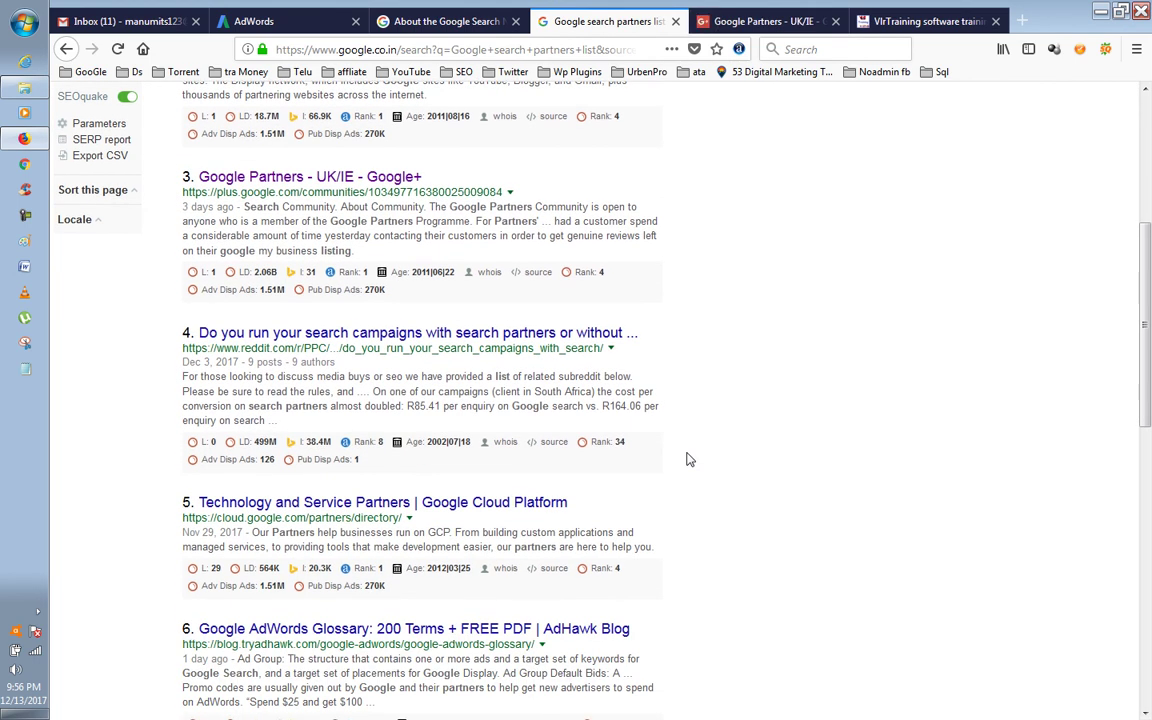
scroll(687, 459, down, 2)
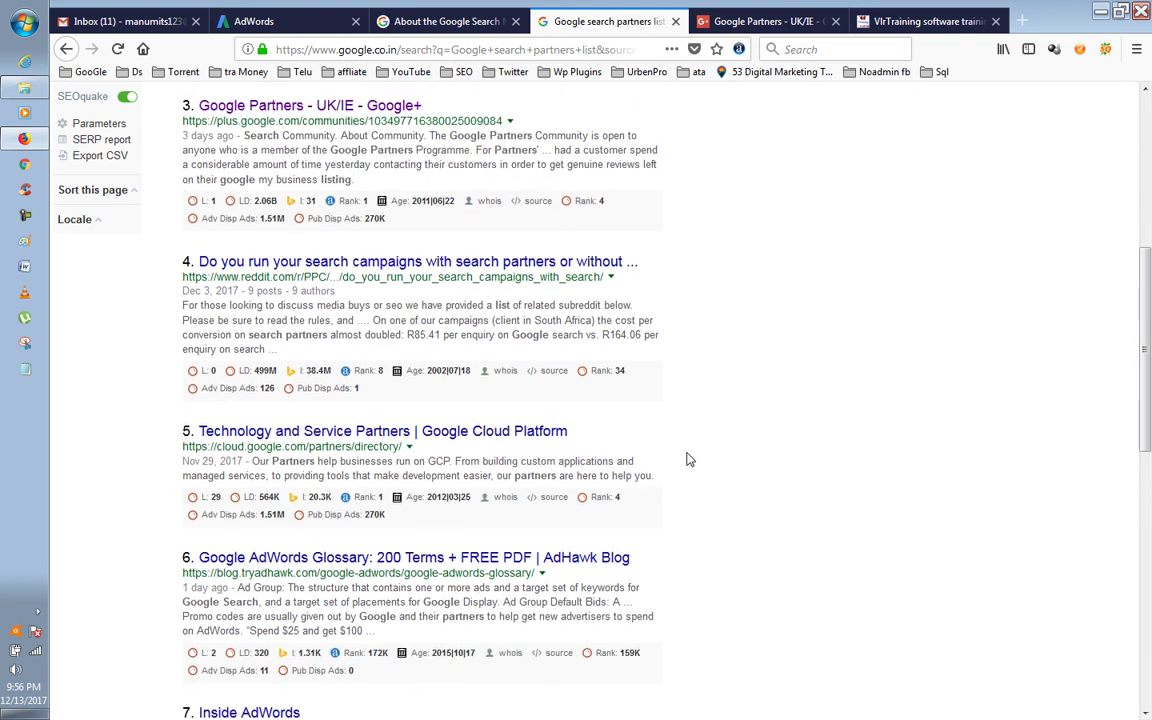
scroll(878, 480, down, 2)
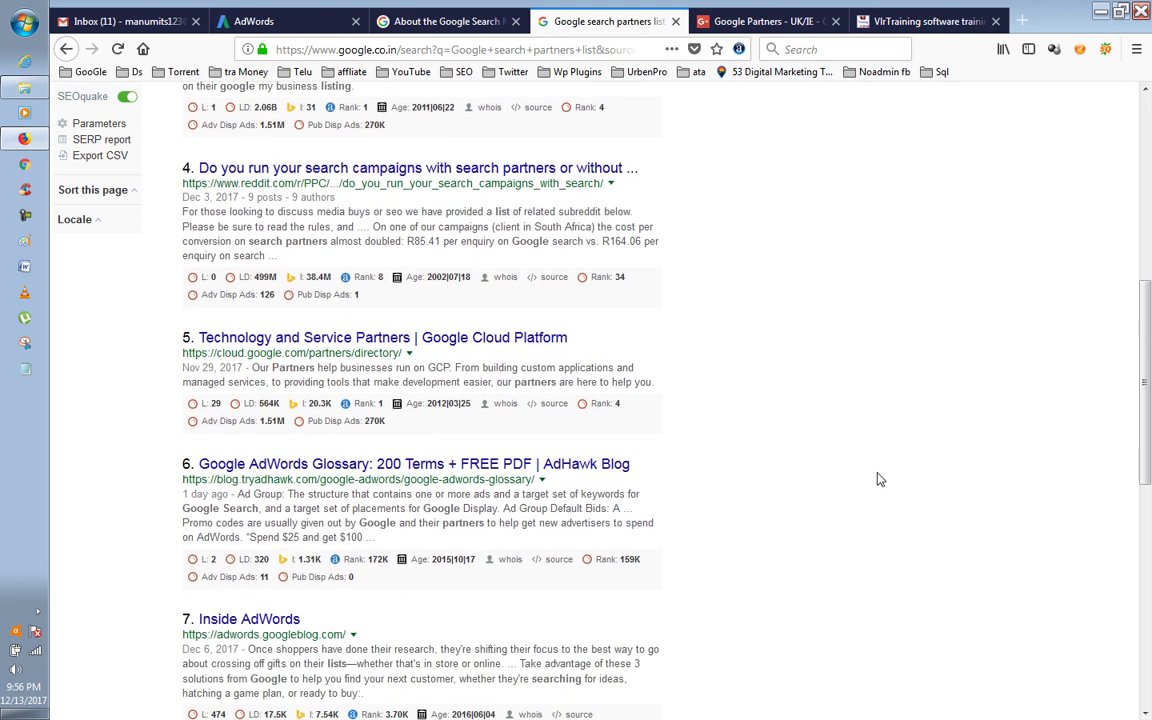
scroll(878, 480, up, 10)
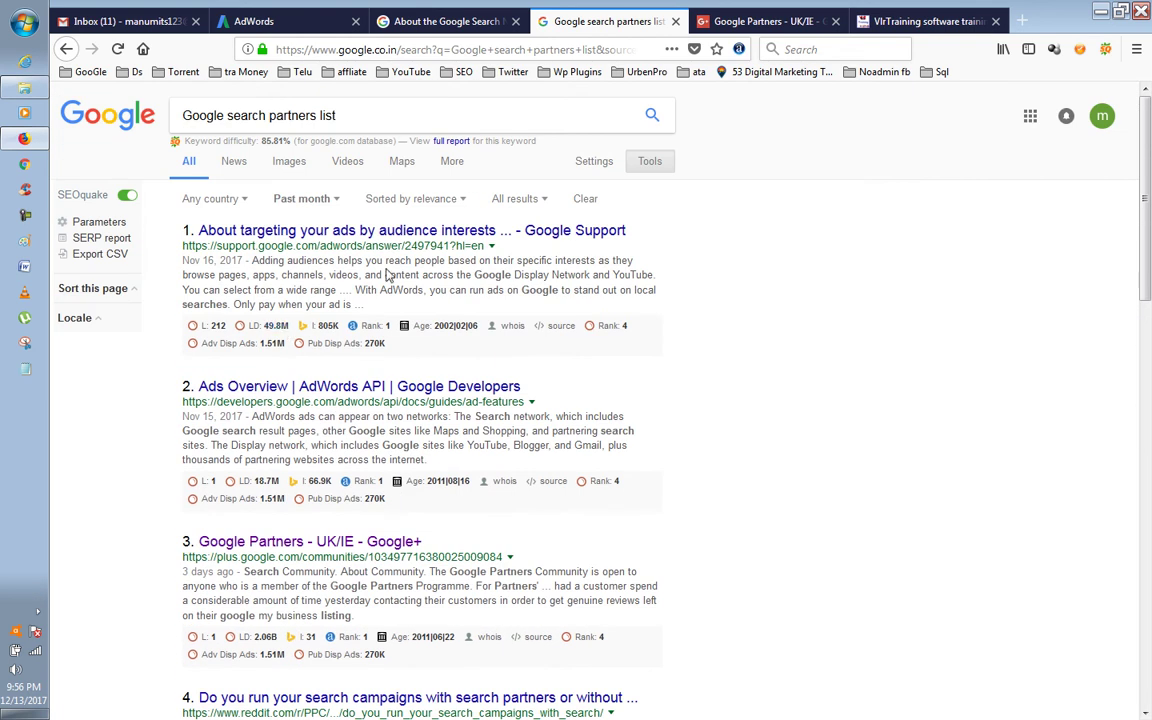
Step: Change the results' time filter to Past year and look over the listed pages
click(324, 200)
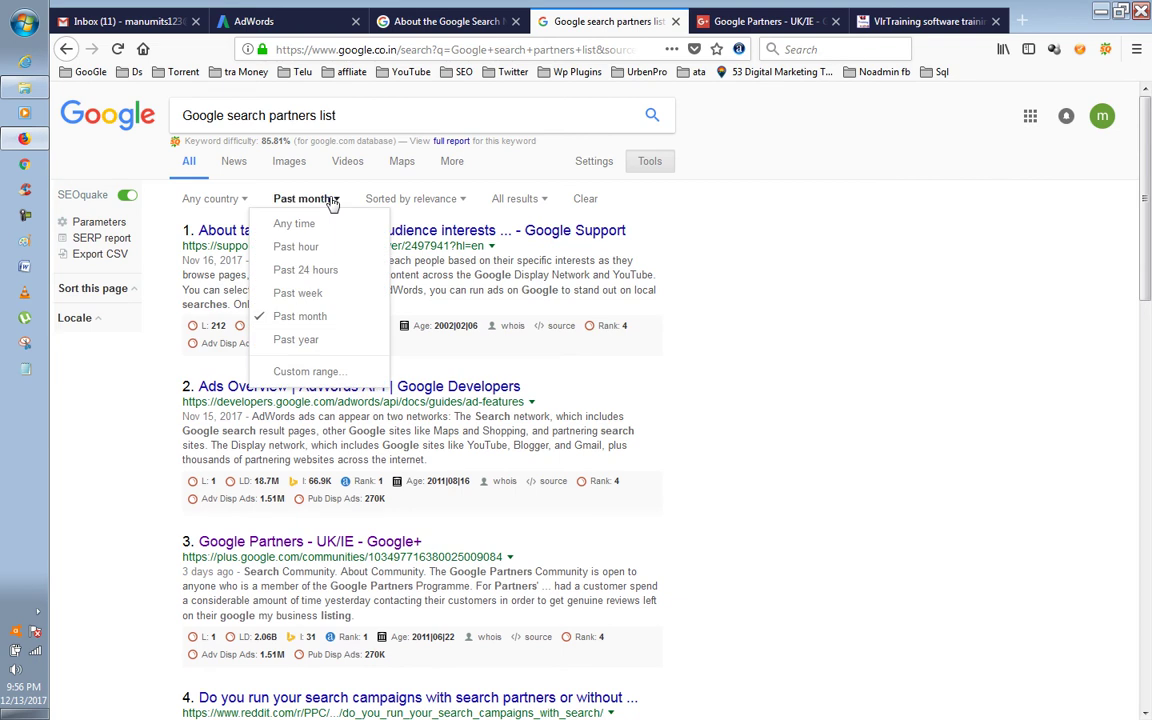
click(316, 339)
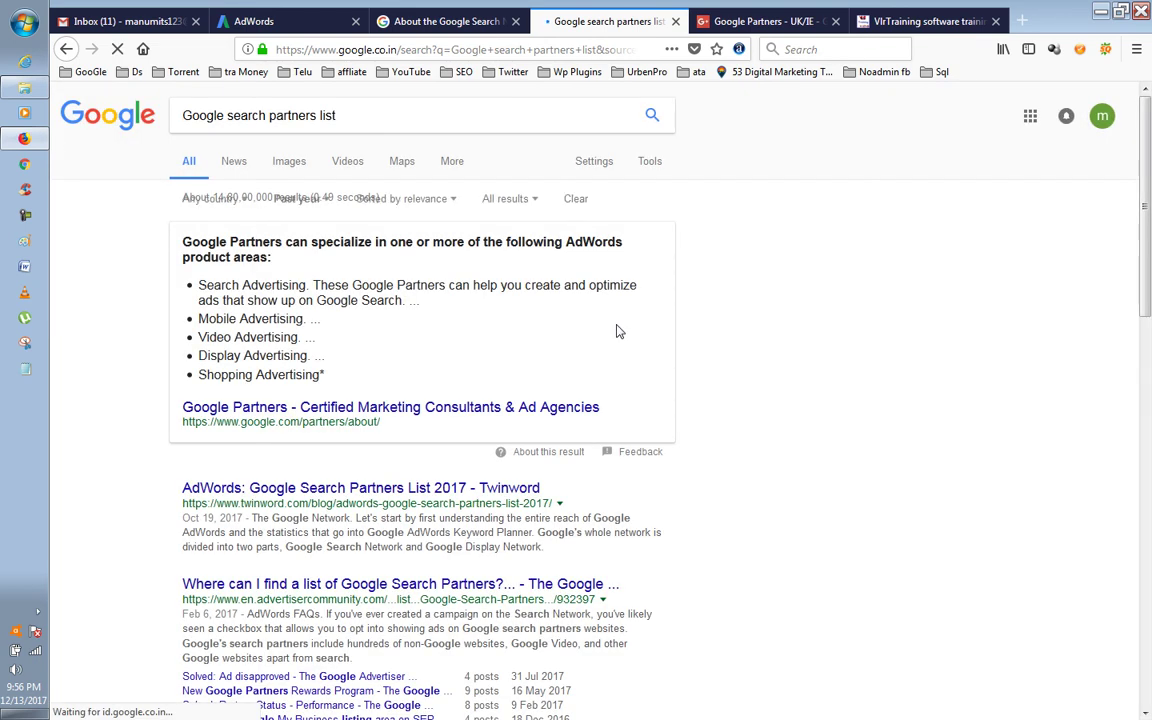
scroll(617, 331, down, 1)
scroll(617, 331, down, 2)
Step: View the "Google Partners - Certified Marketing Consultants & Ad Agencies" result in a new window, close it and skim the results
right_click(458, 325)
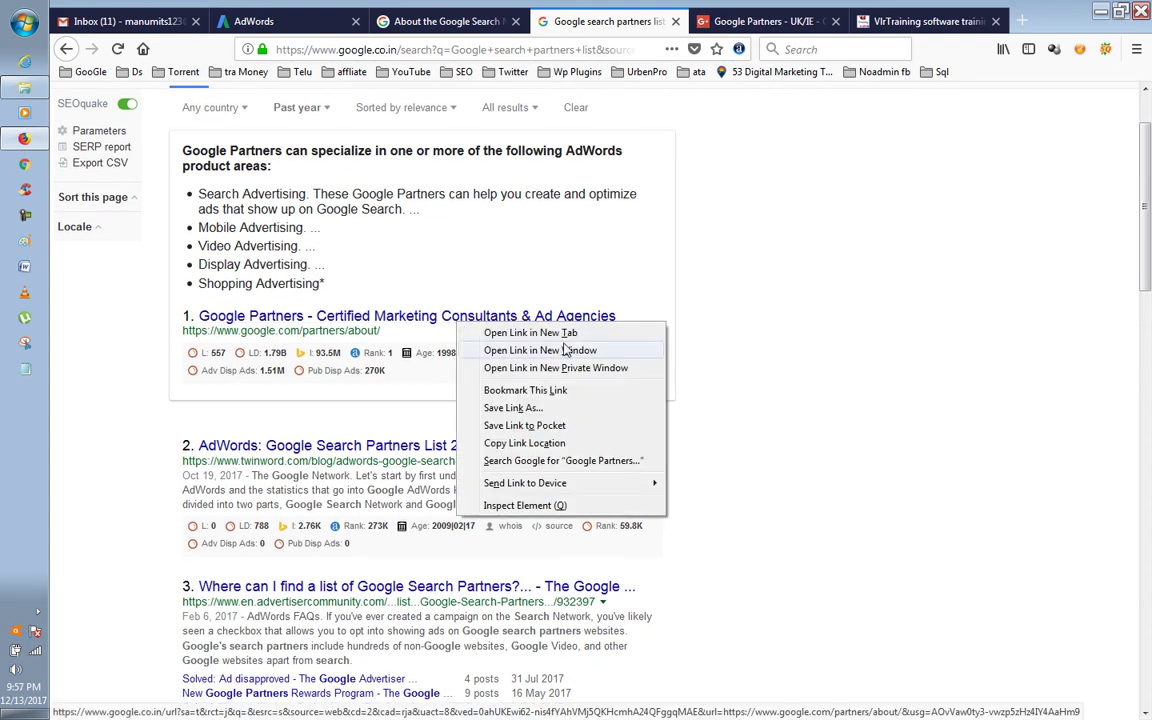
click(565, 349)
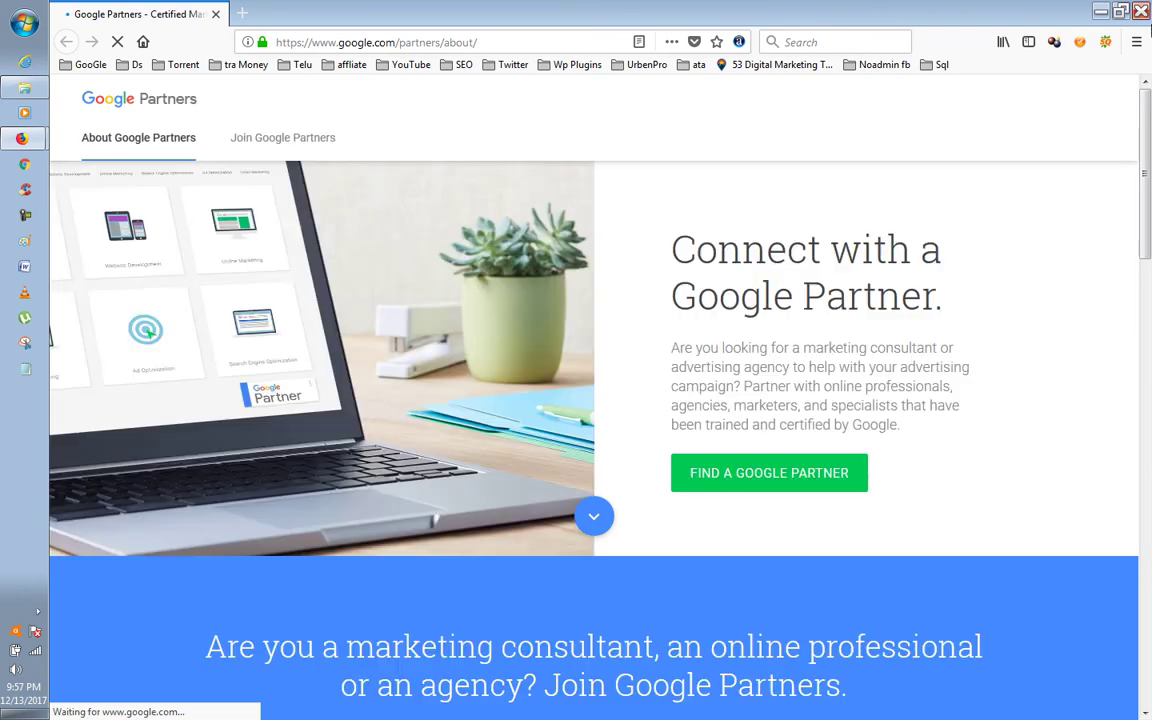
click(1141, 10)
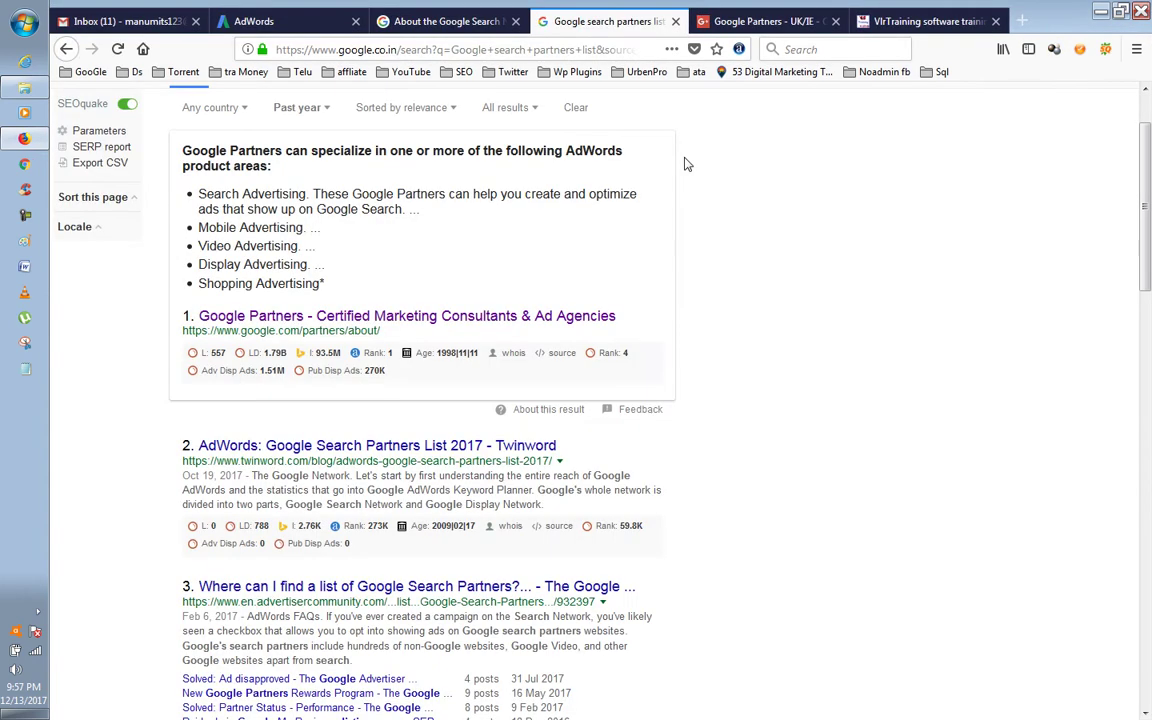
scroll(564, 229, down, 2)
scroll(564, 229, up, 4)
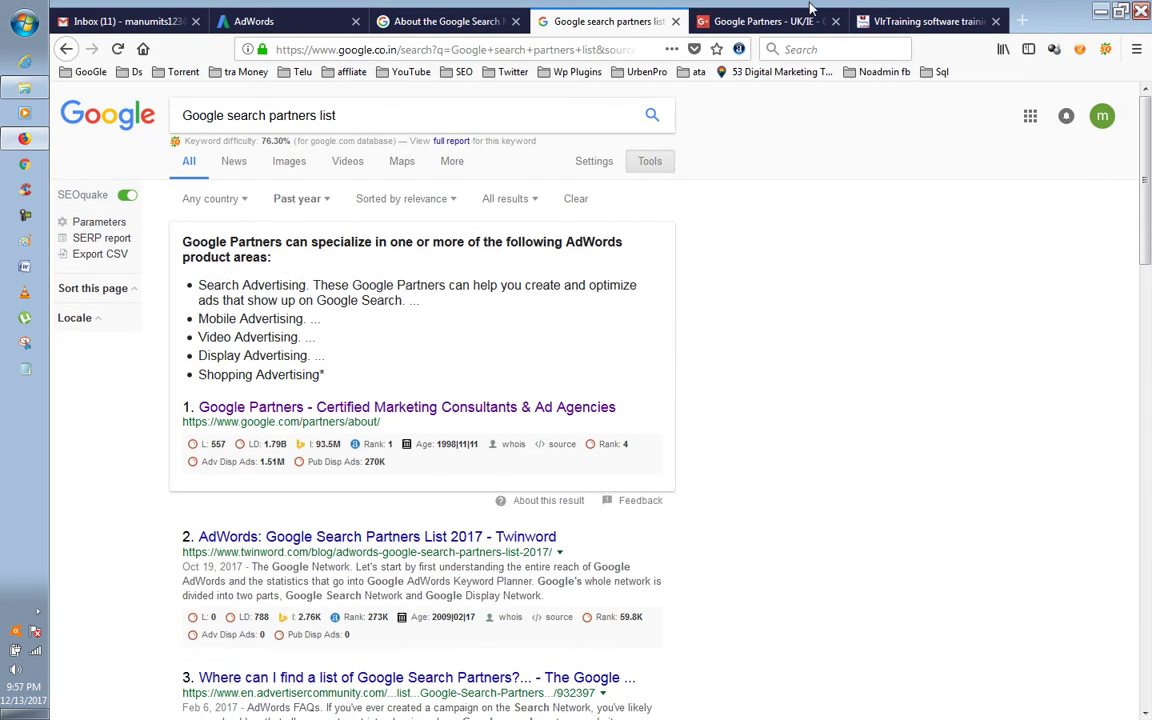
Step: Glance at the Google Partners - UK/IE community and VlrTraining pages, close the community tab and return to the search results
click(745, 25)
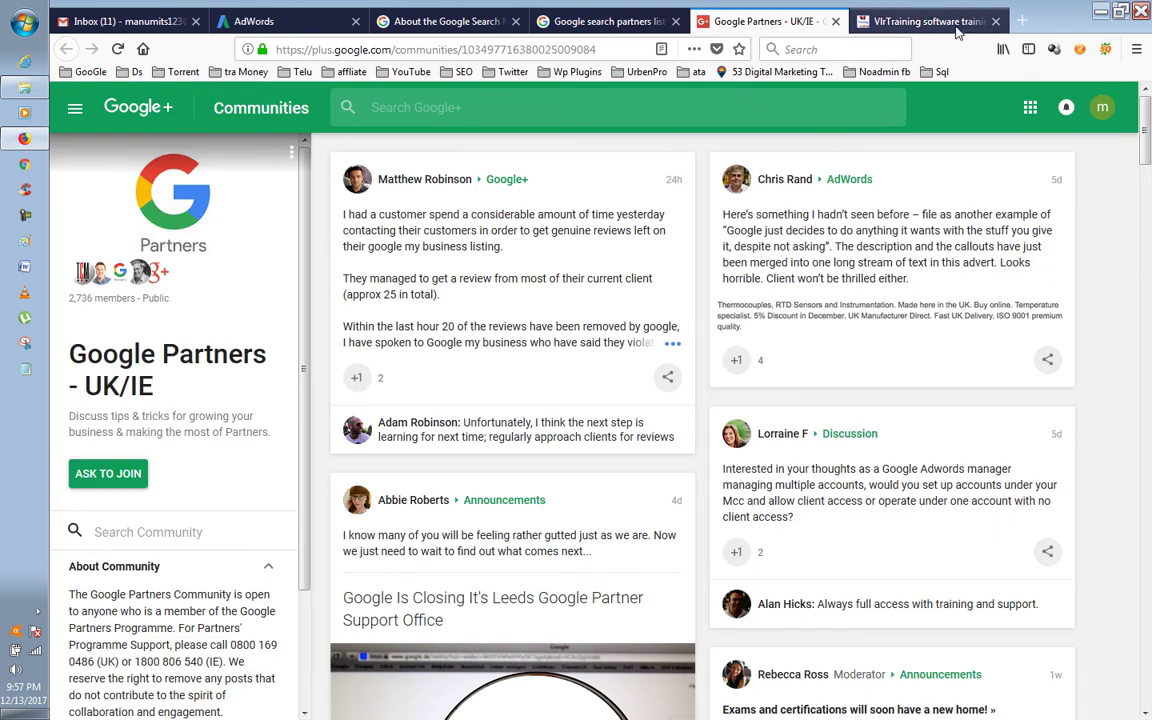
click(855, 24)
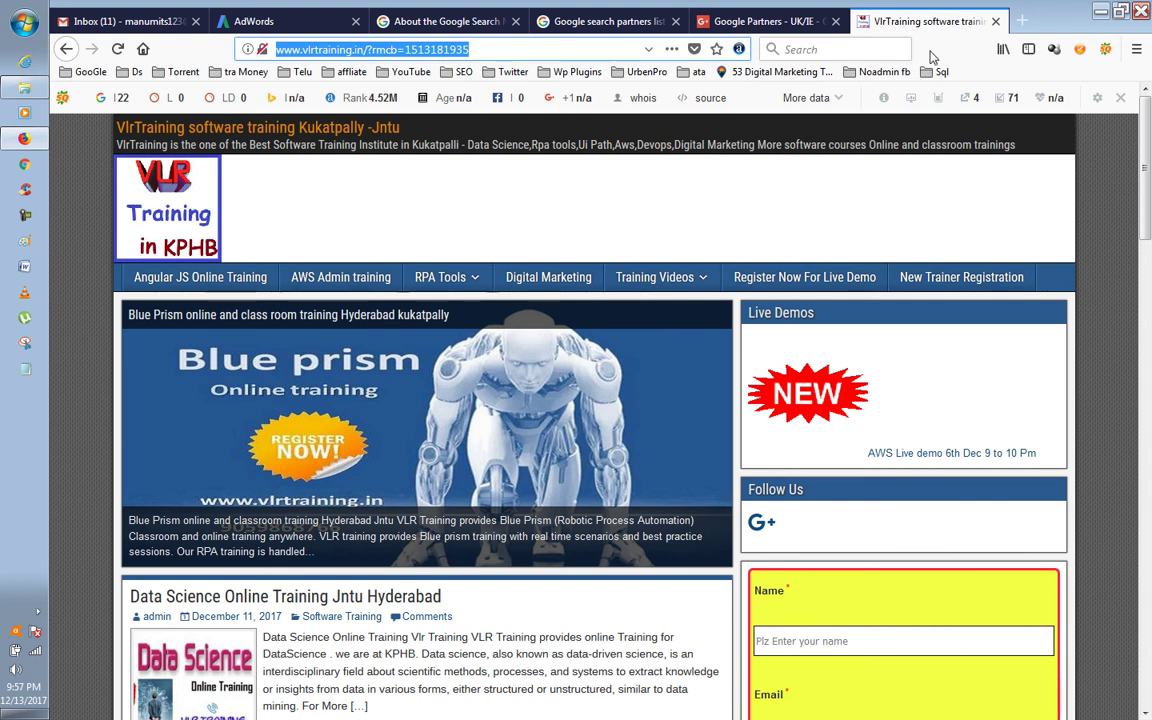
click(765, 14)
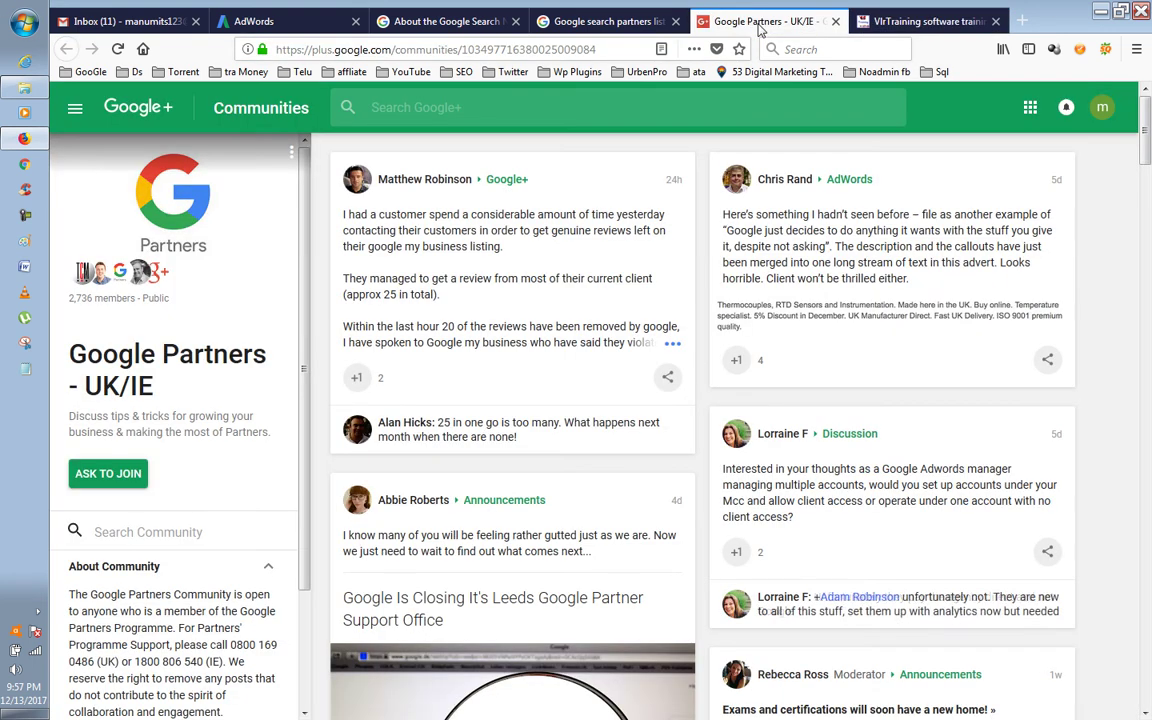
click(835, 21)
click(651, 24)
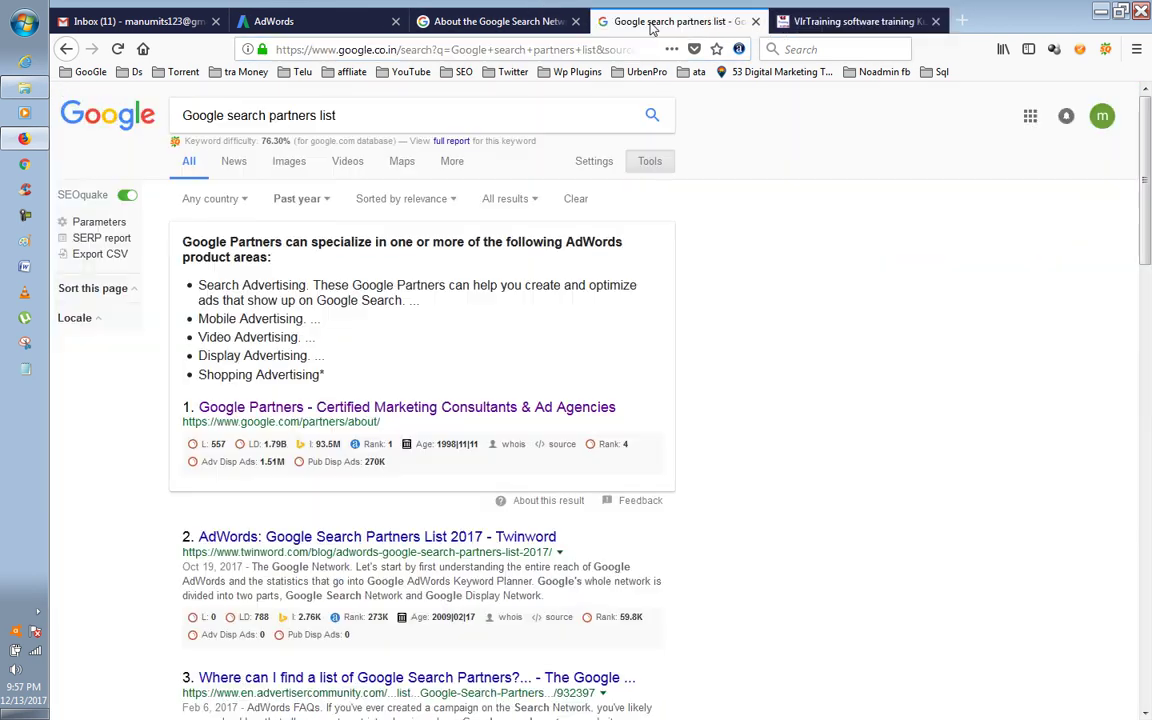
Step: Set the results' time filter back to Any time and open the "Google AdWords partner list" newsletter result in a new tab
click(297, 198)
click(303, 224)
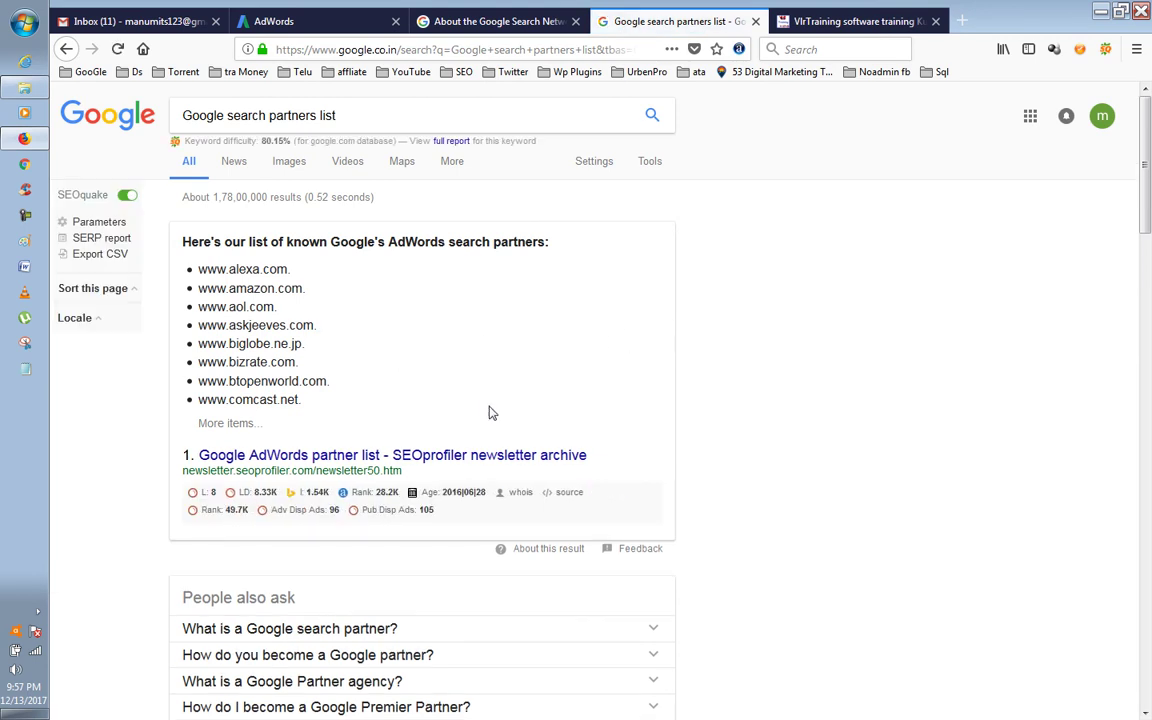
right_click(337, 456)
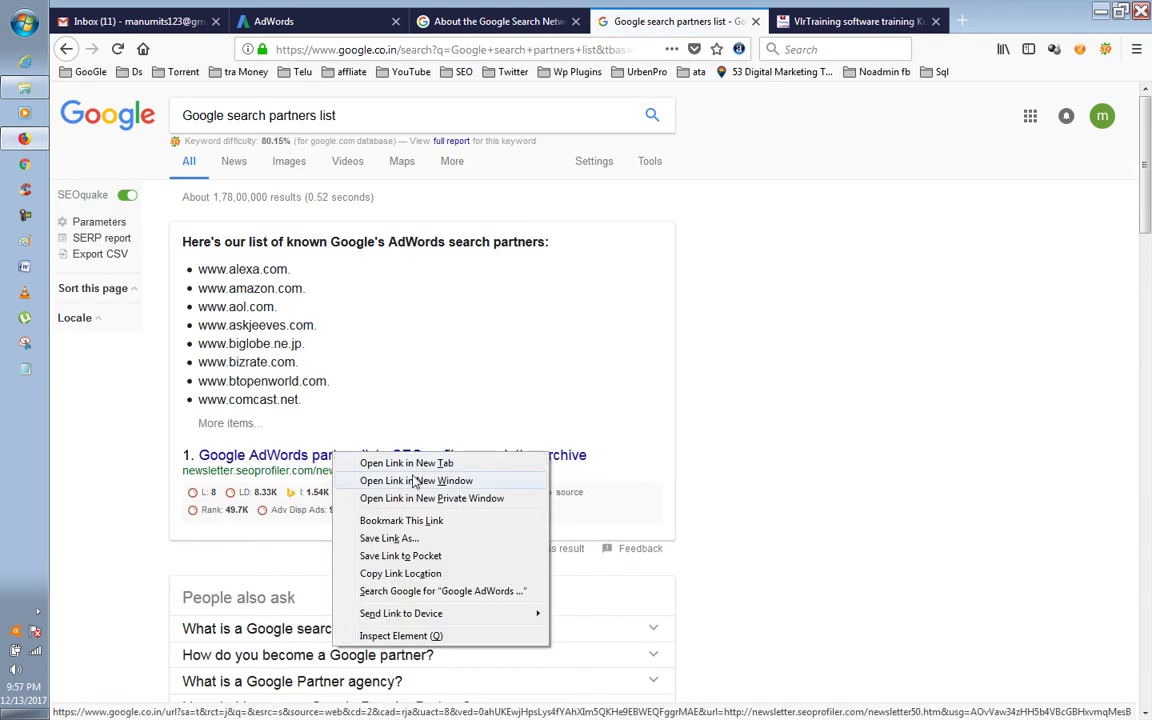
click(408, 463)
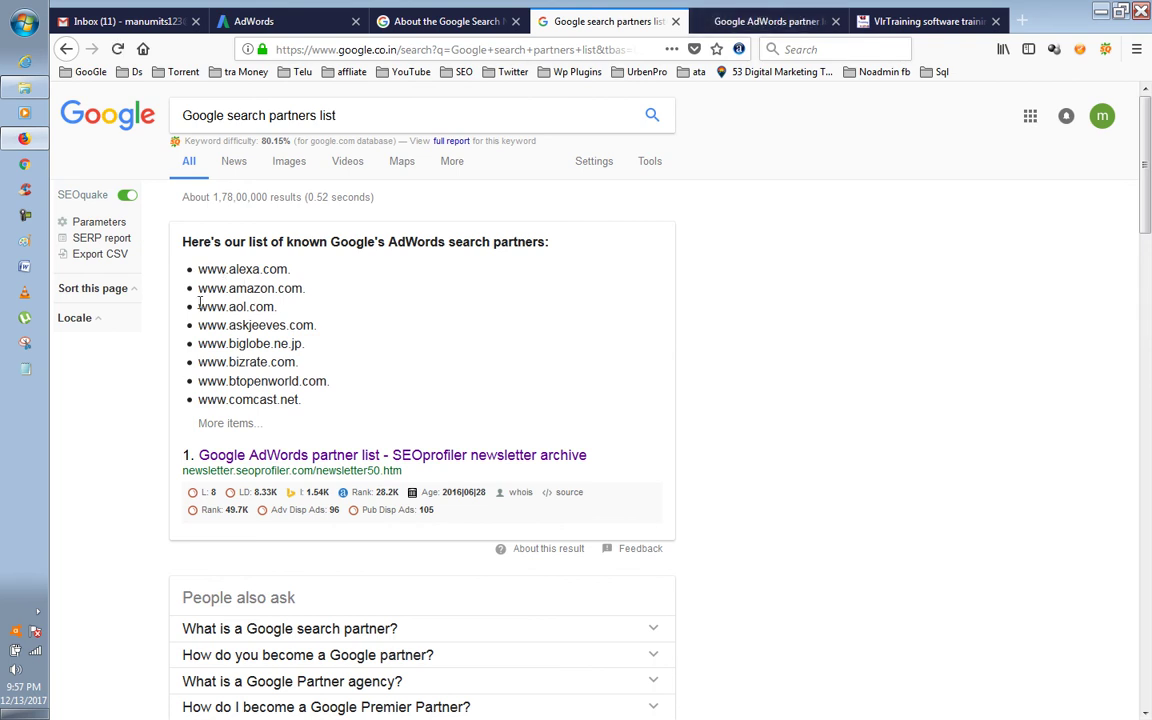
drag(199, 305, 263, 304)
right_click(273, 307)
click(371, 331)
click(772, 22)
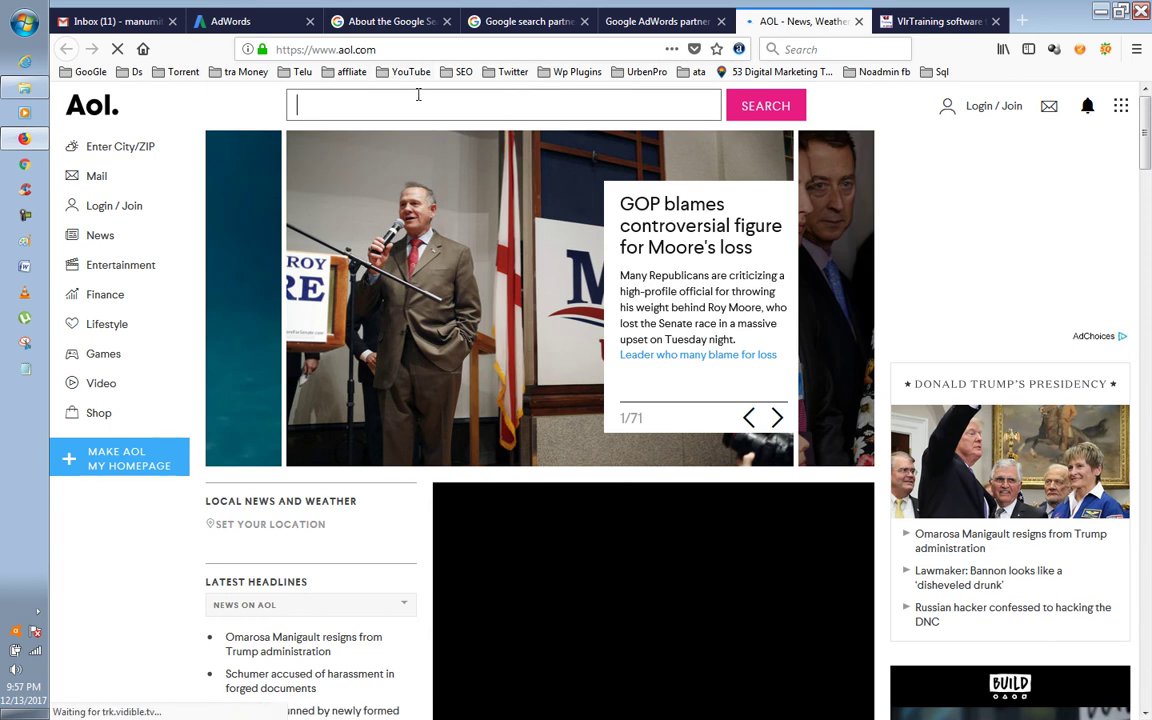
text(seo)
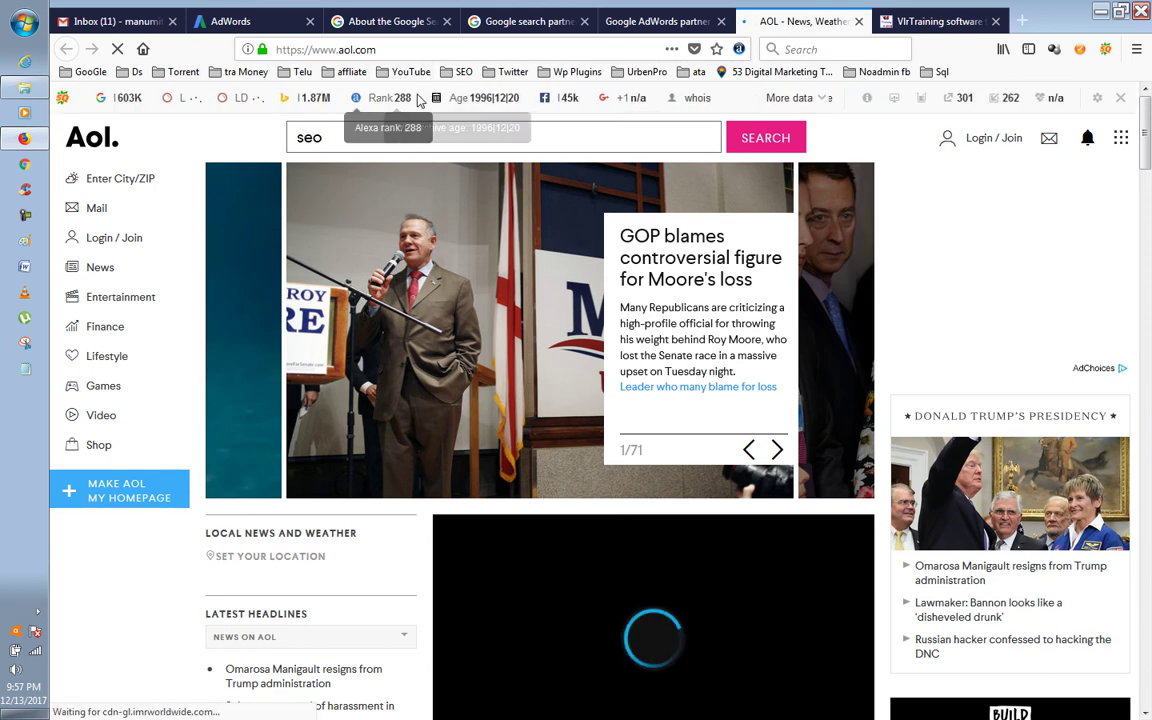
text( tra)
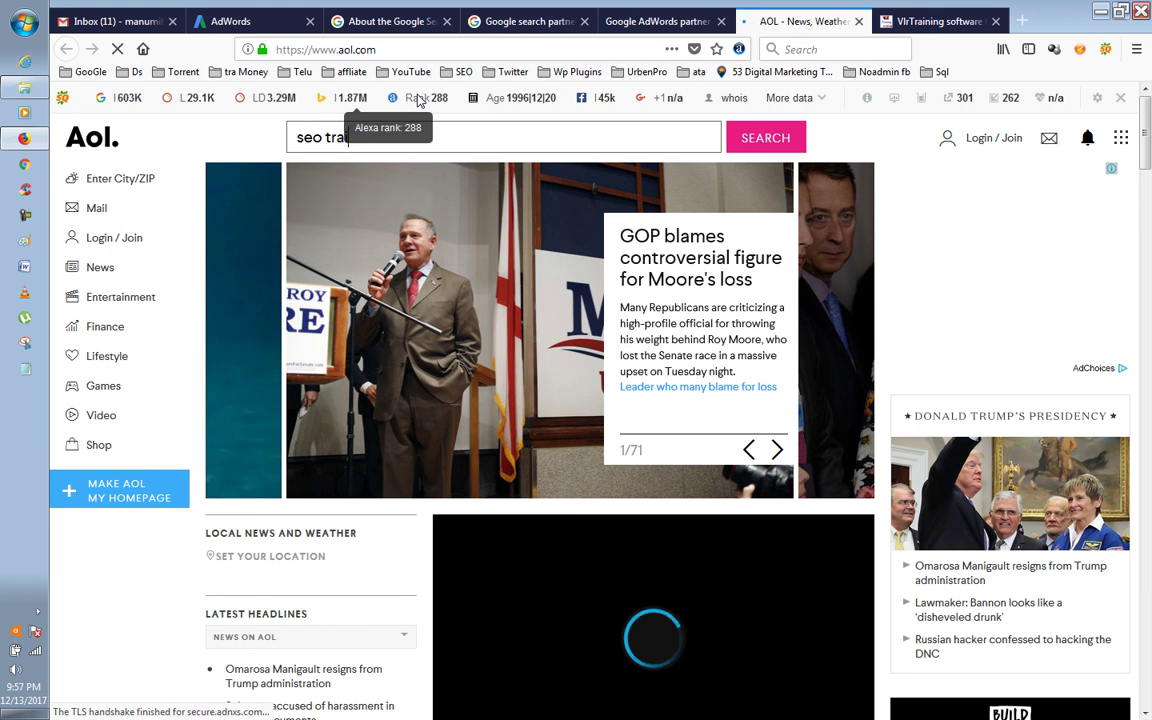
text(ining)
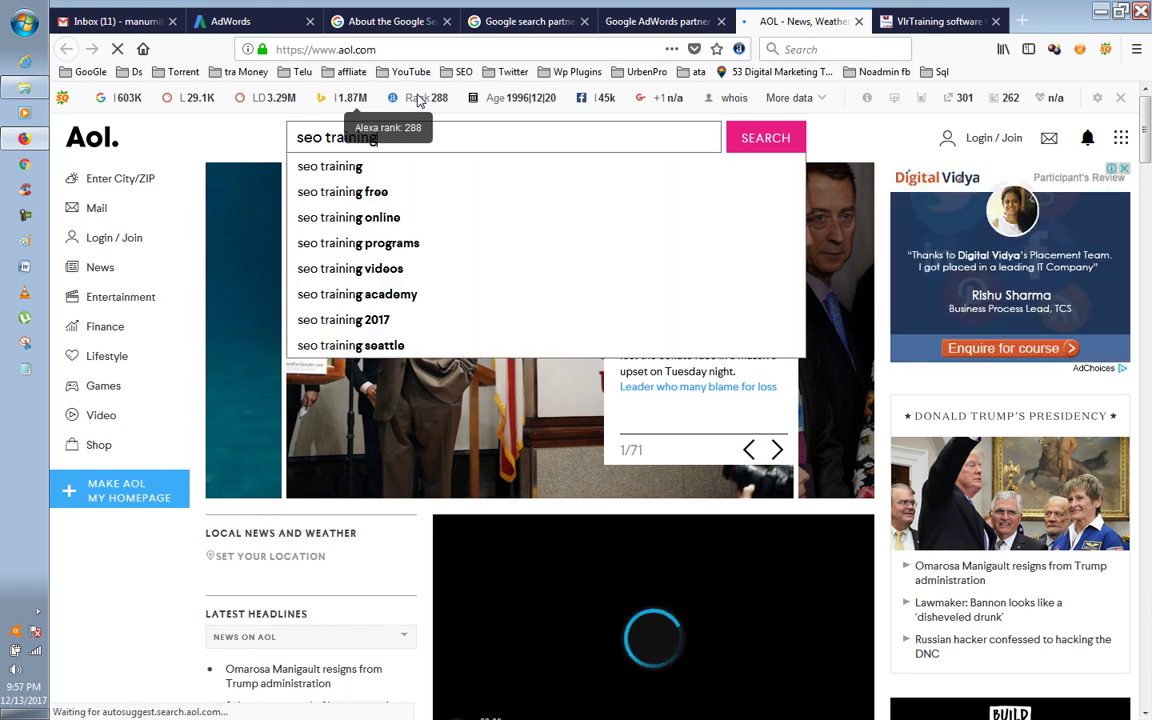
click(751, 147)
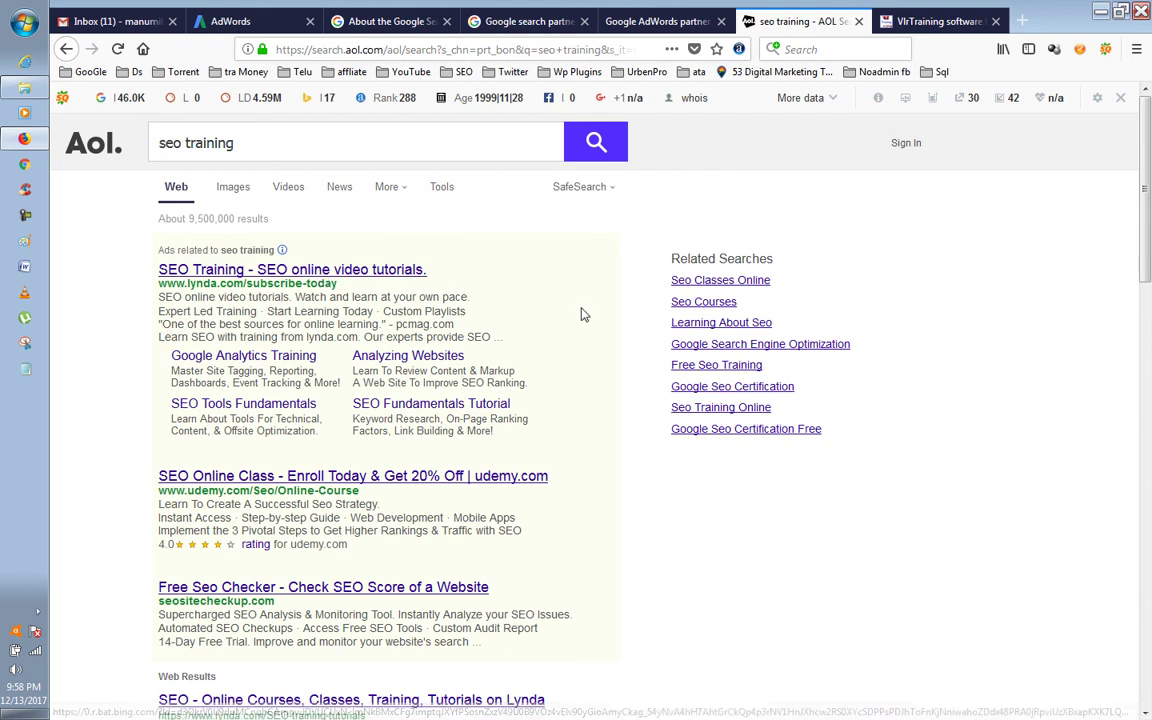
Step: Examine the ads above and below the web results on the AOL search page and close its tab
scroll(581, 314, down, 5)
scroll(581, 314, down, 9)
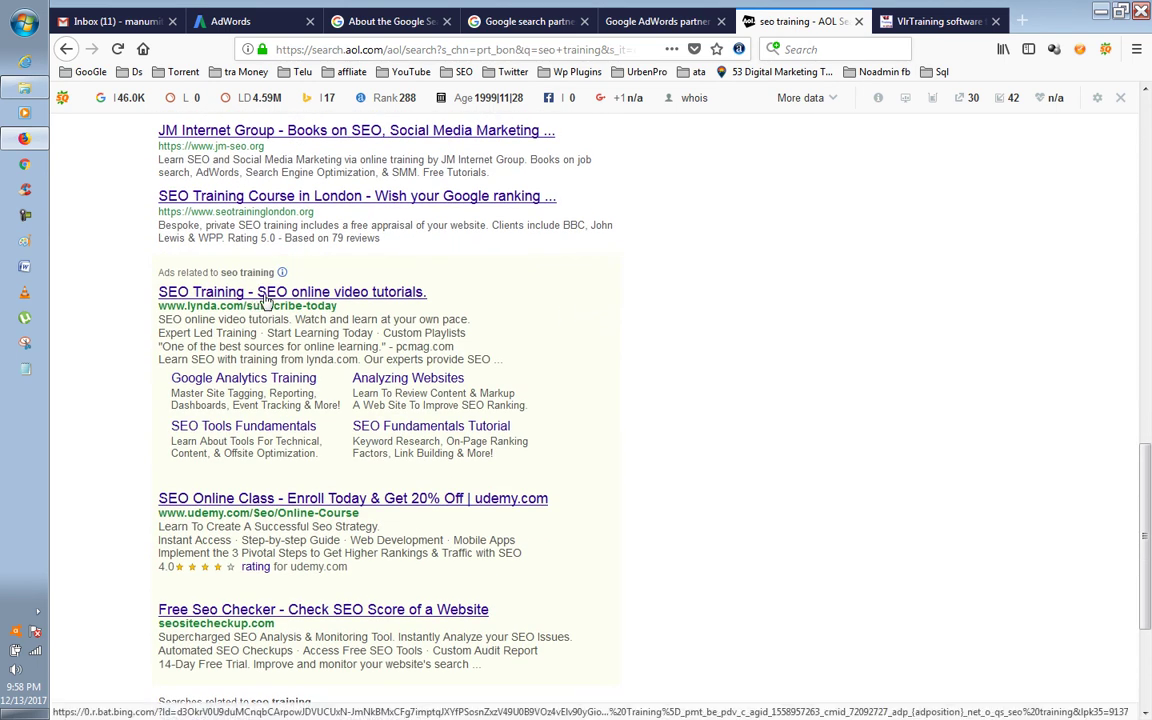
scroll(700, 344, down, 3)
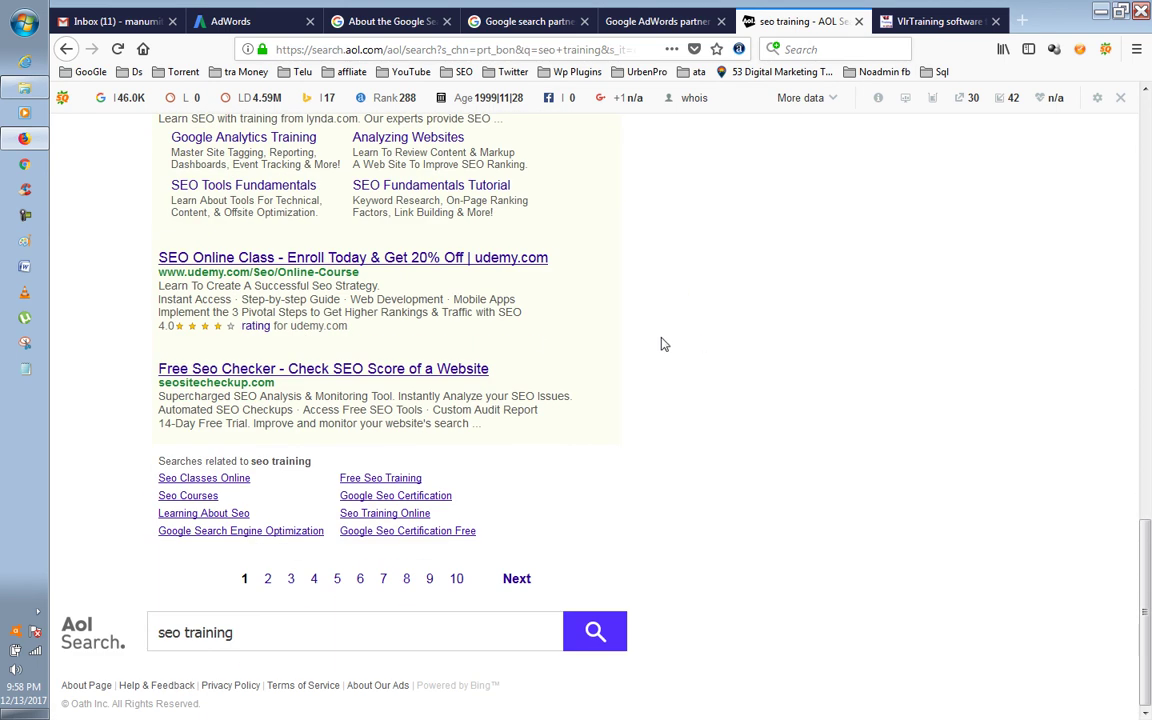
scroll(519, 267, up, 8)
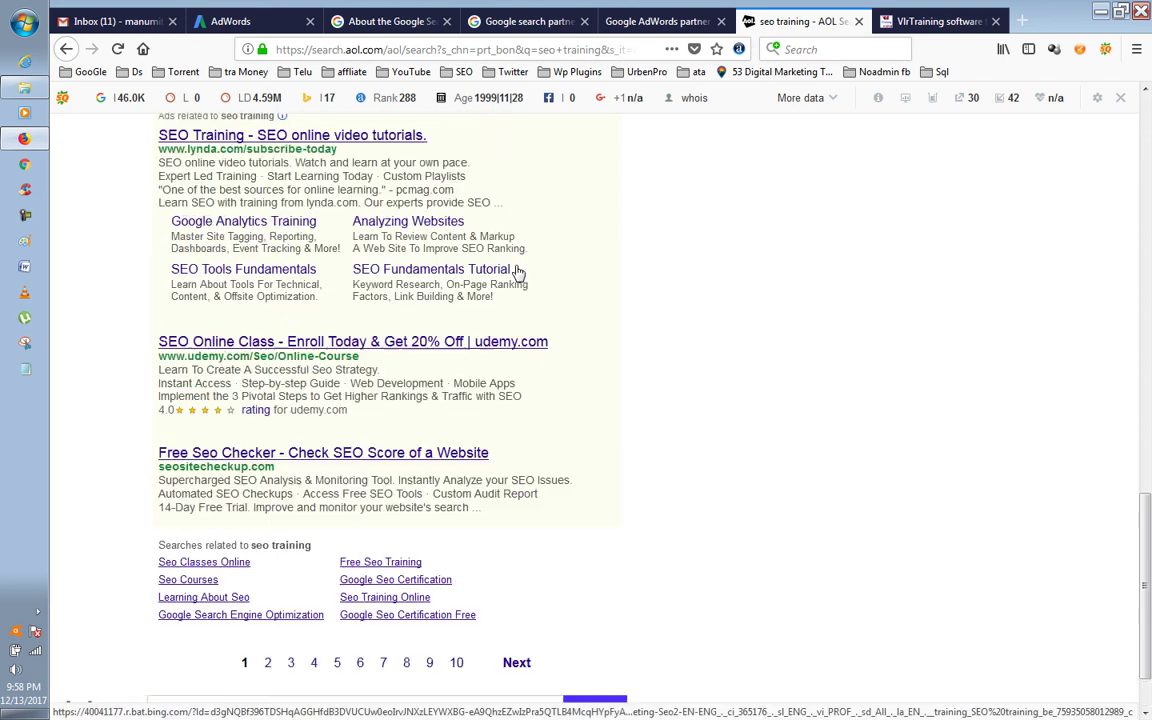
scroll(517, 271, up, 3)
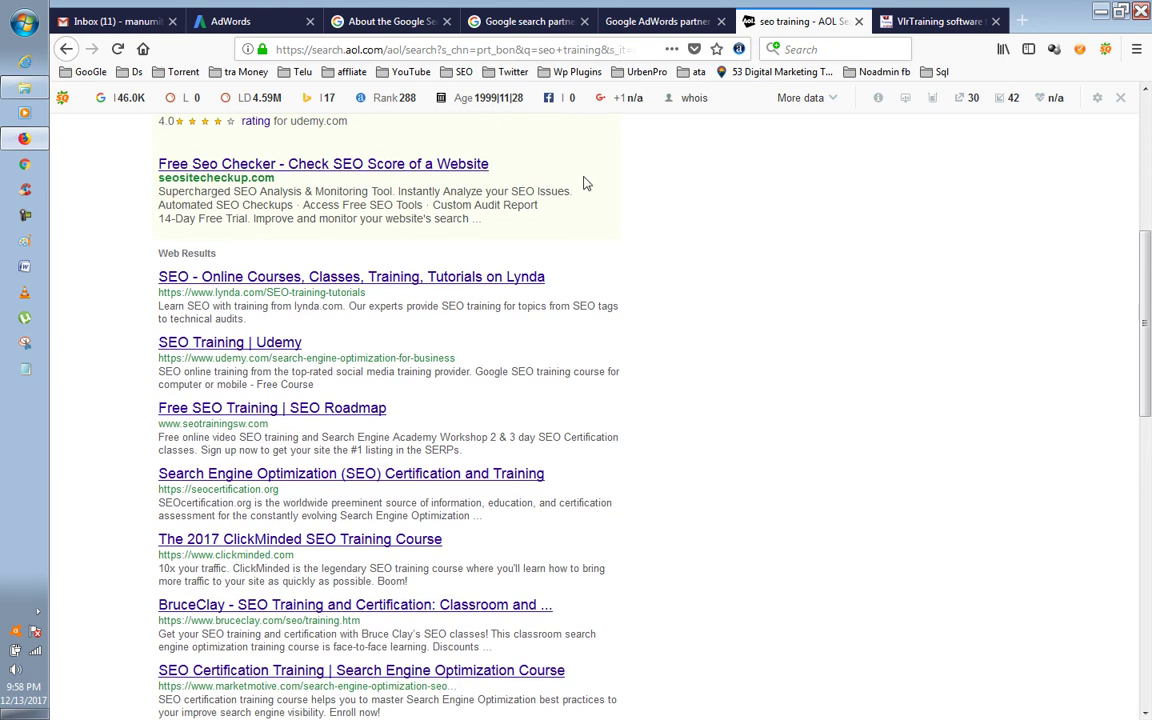
scroll(758, 226, up, 3)
scroll(660, 165, up, 2)
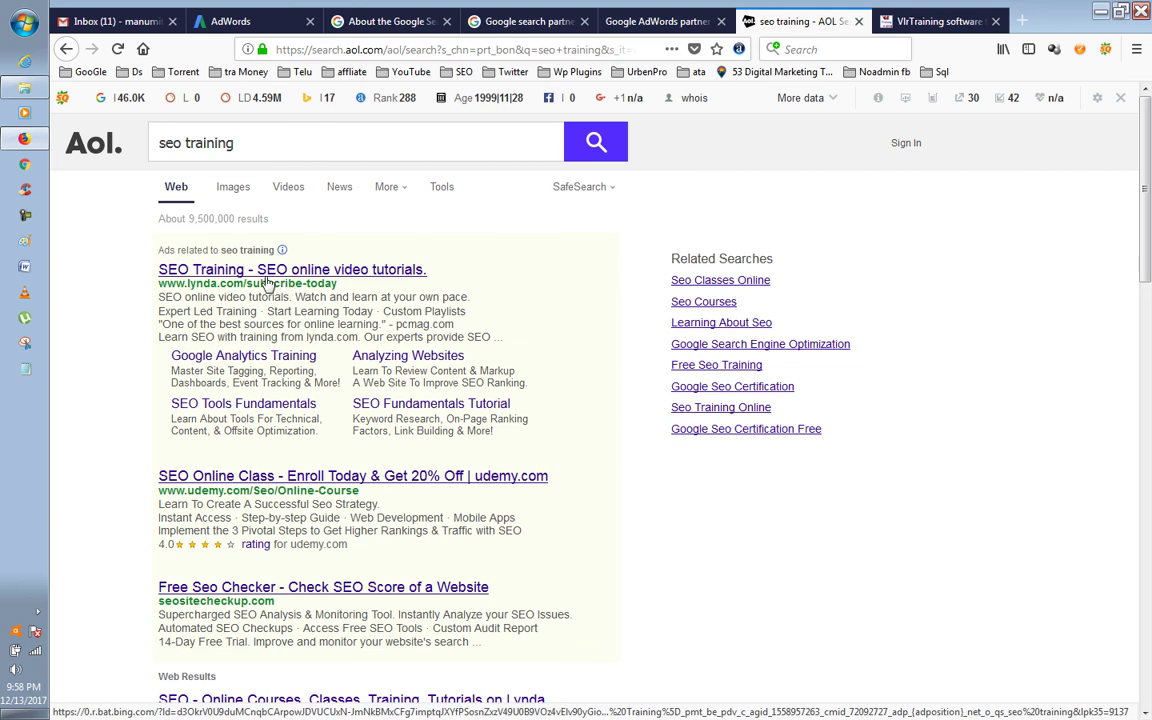
click(856, 22)
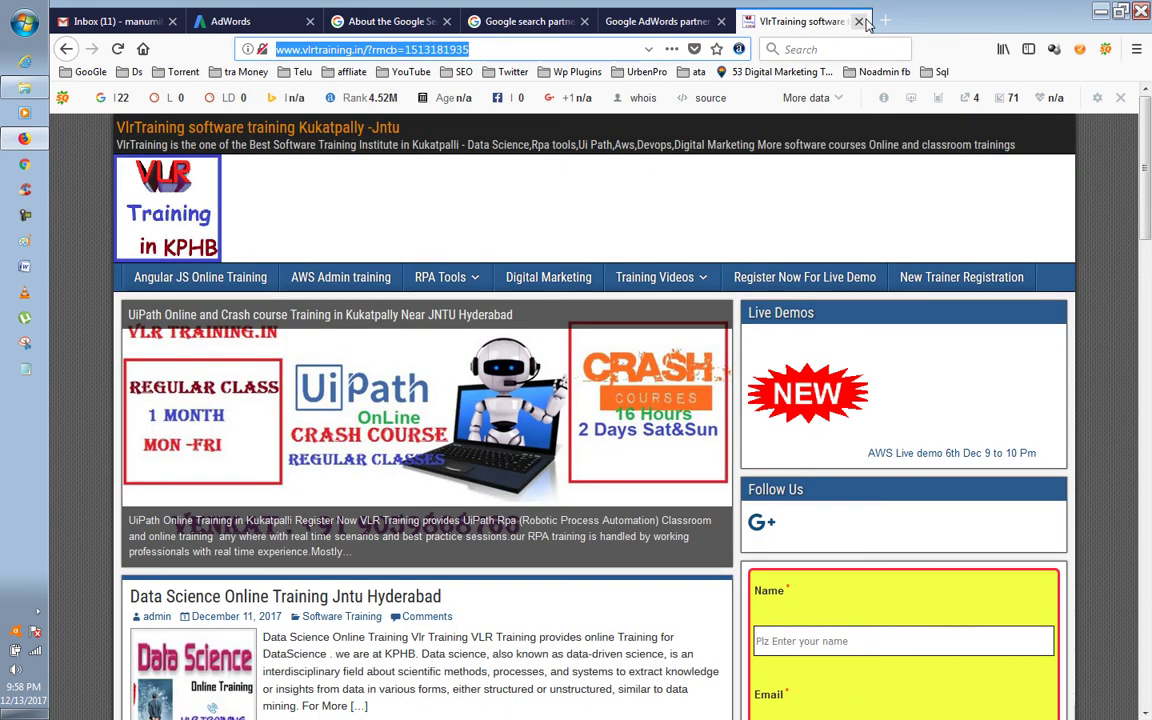
Step: Glance at the AdWords partner list newsletter, return to the search results, check their time filter and skim the listed pages
click(660, 22)
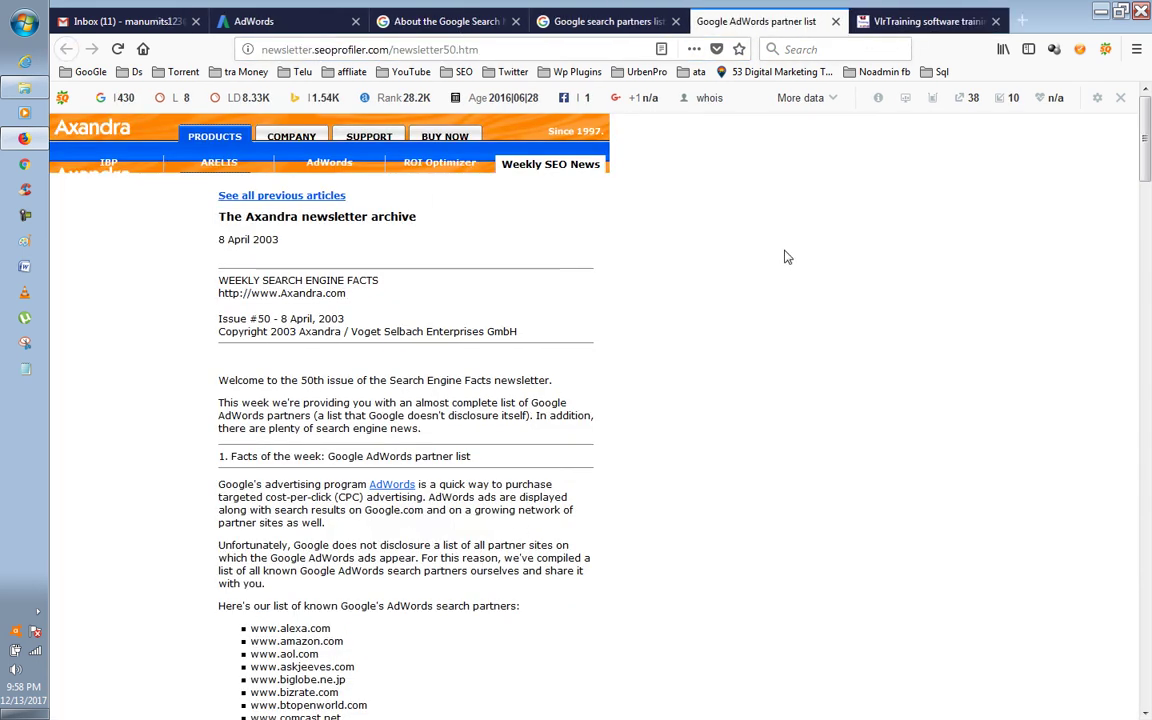
click(606, 21)
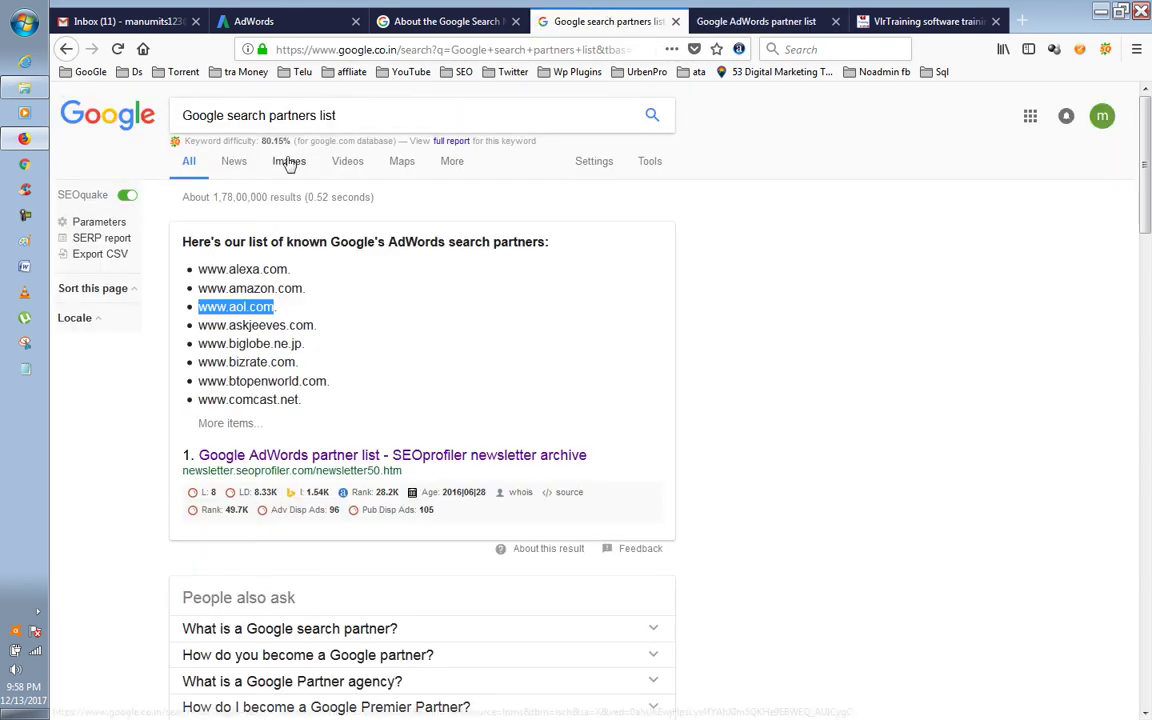
click(652, 161)
click(300, 198)
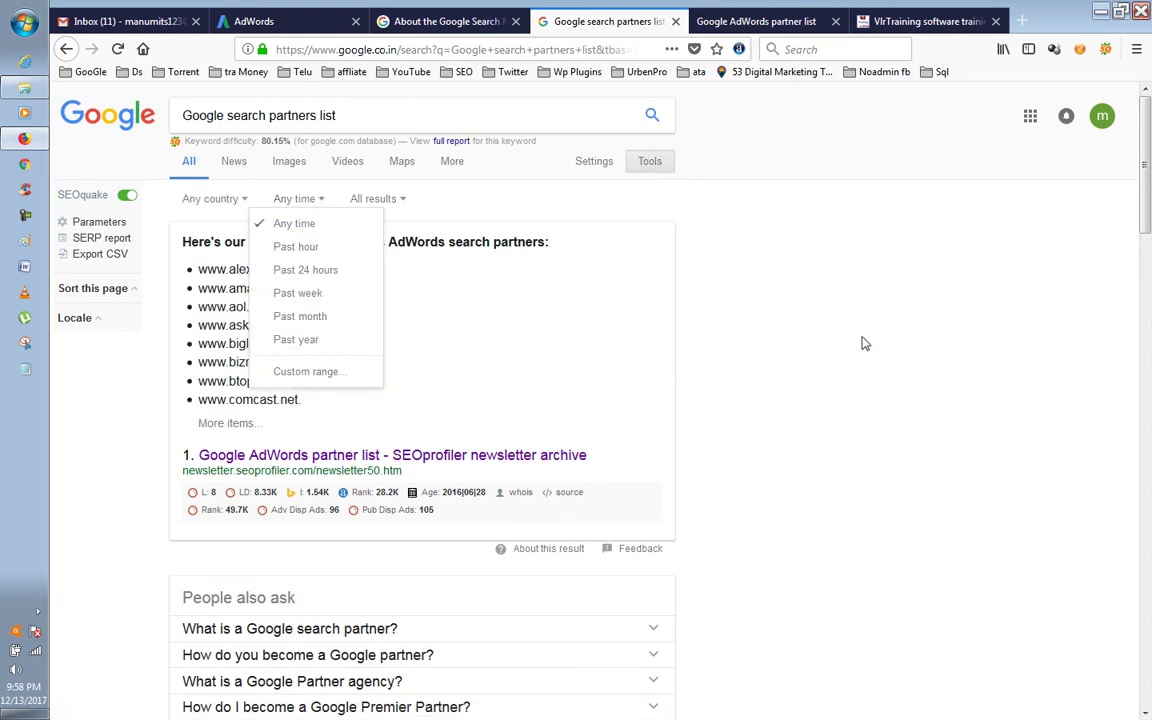
click(463, 239)
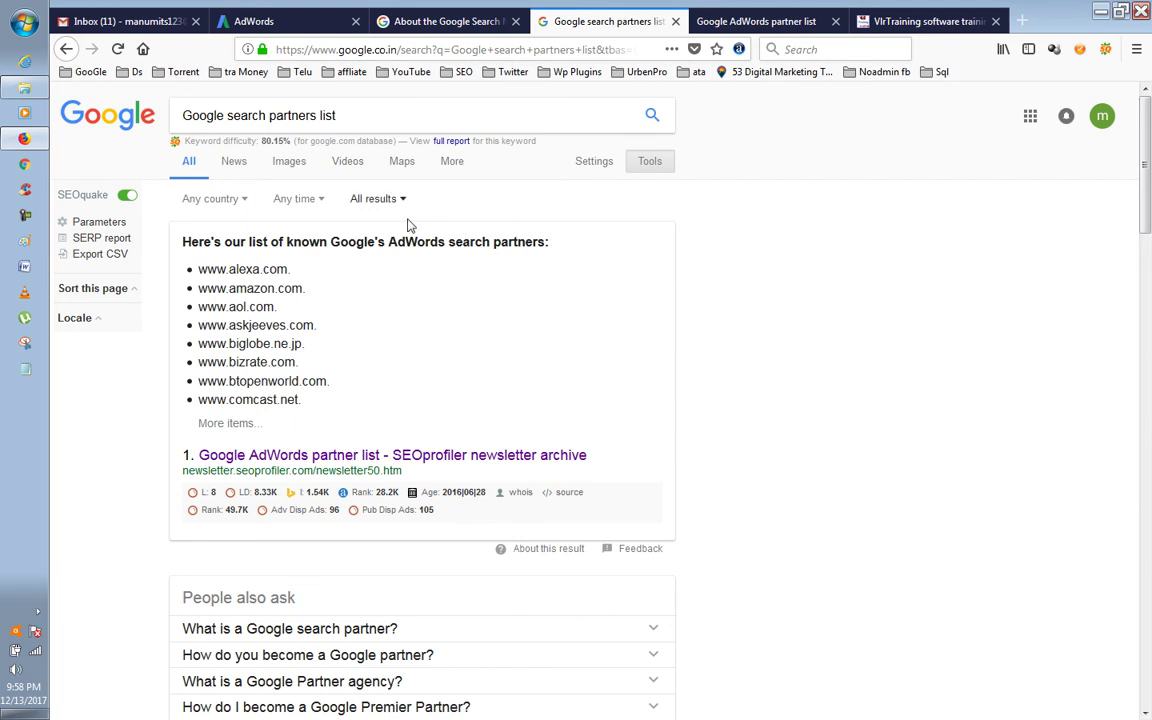
scroll(518, 331, down, 5)
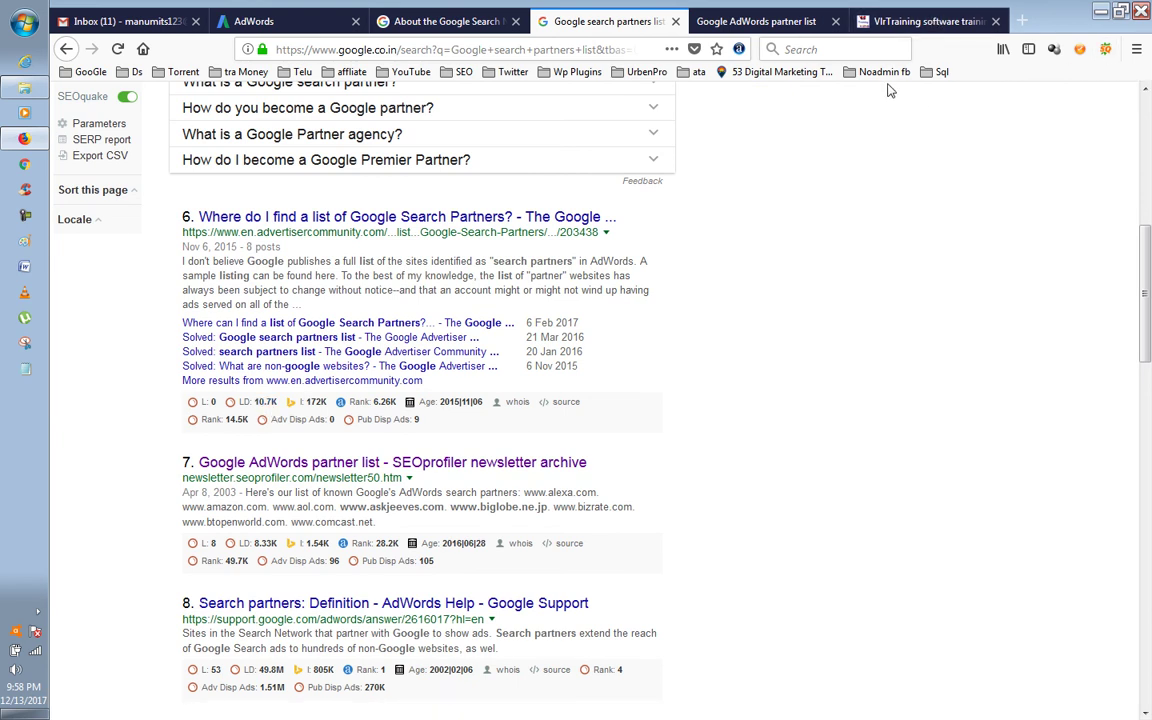
key(alt+f)
mouse_move(241, 8)
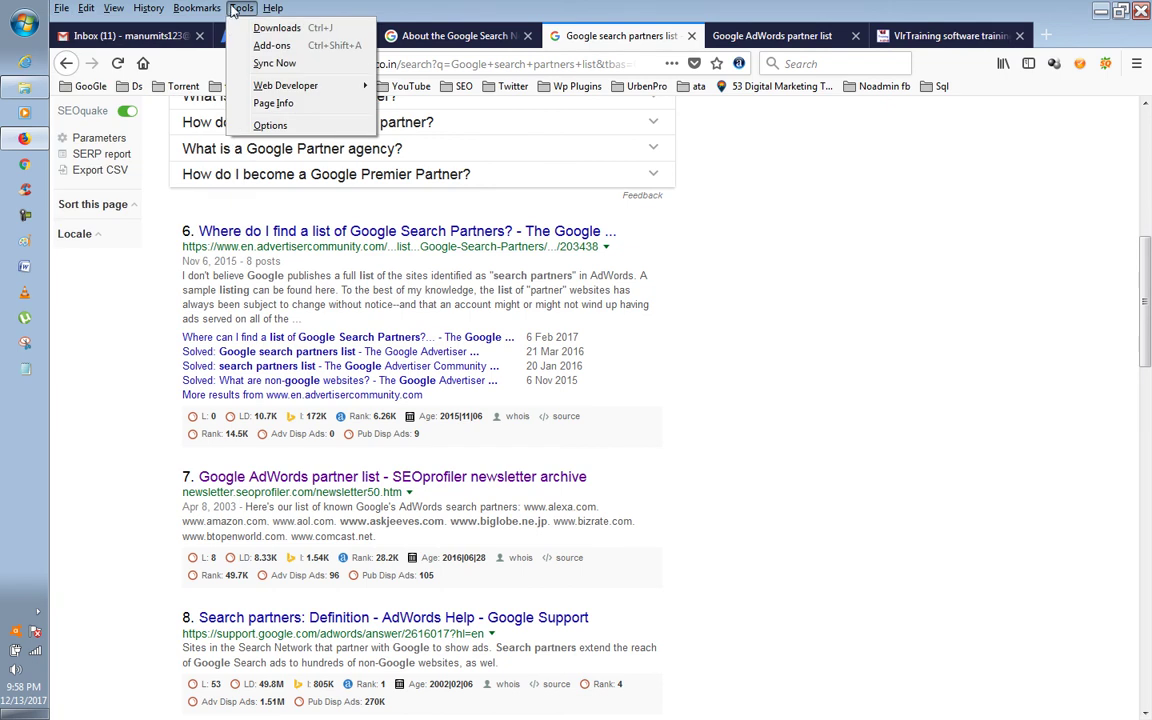
click(270, 127)
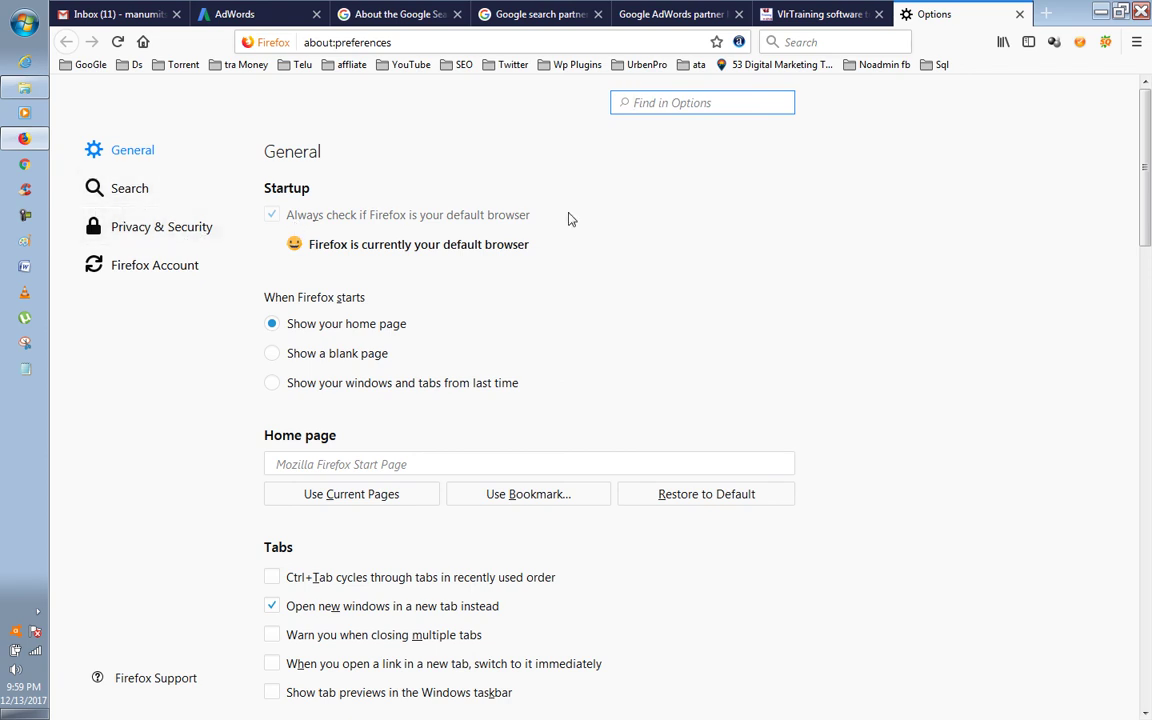
Step: Disable the SEOquake, Alexa.com Toolbar and Website Analysis & SEO Tool extensions in the browser's add-ons manager
key(alt+f)
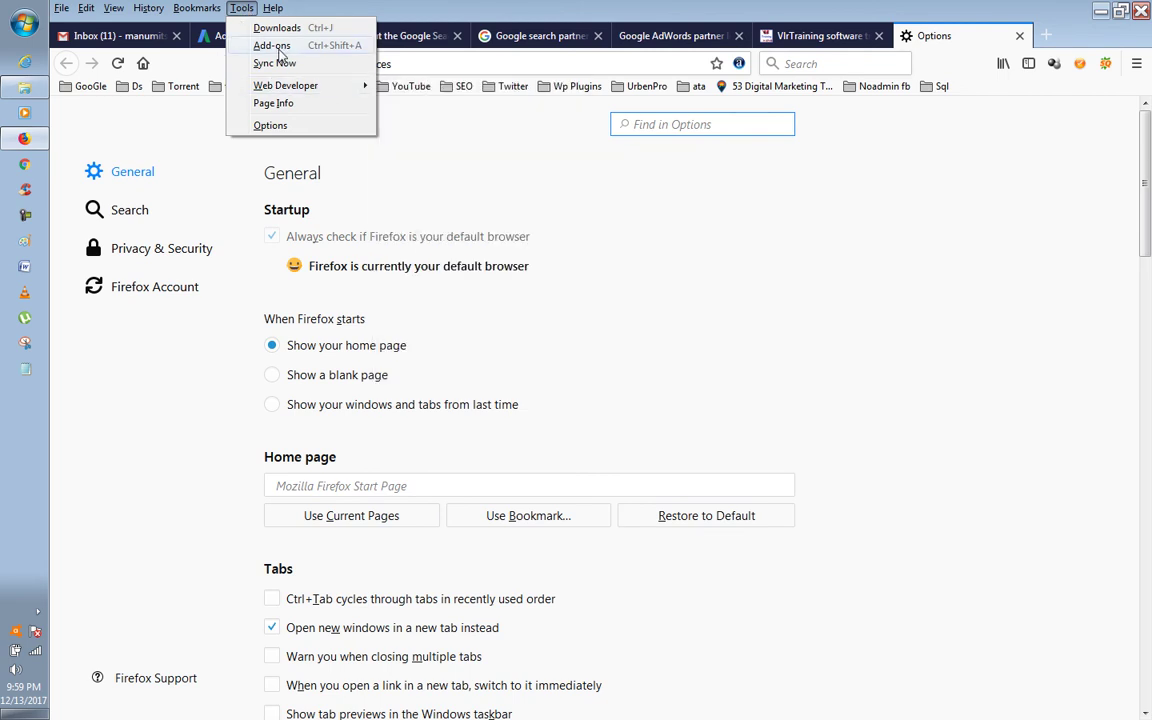
click(270, 45)
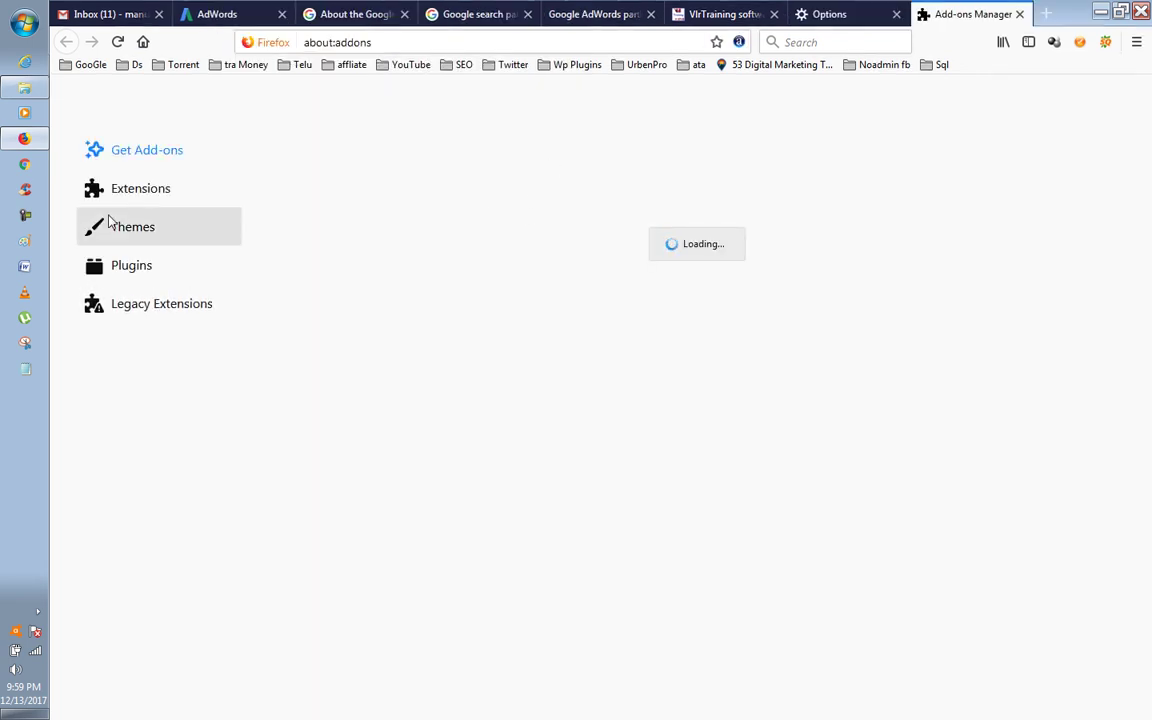
click(145, 205)
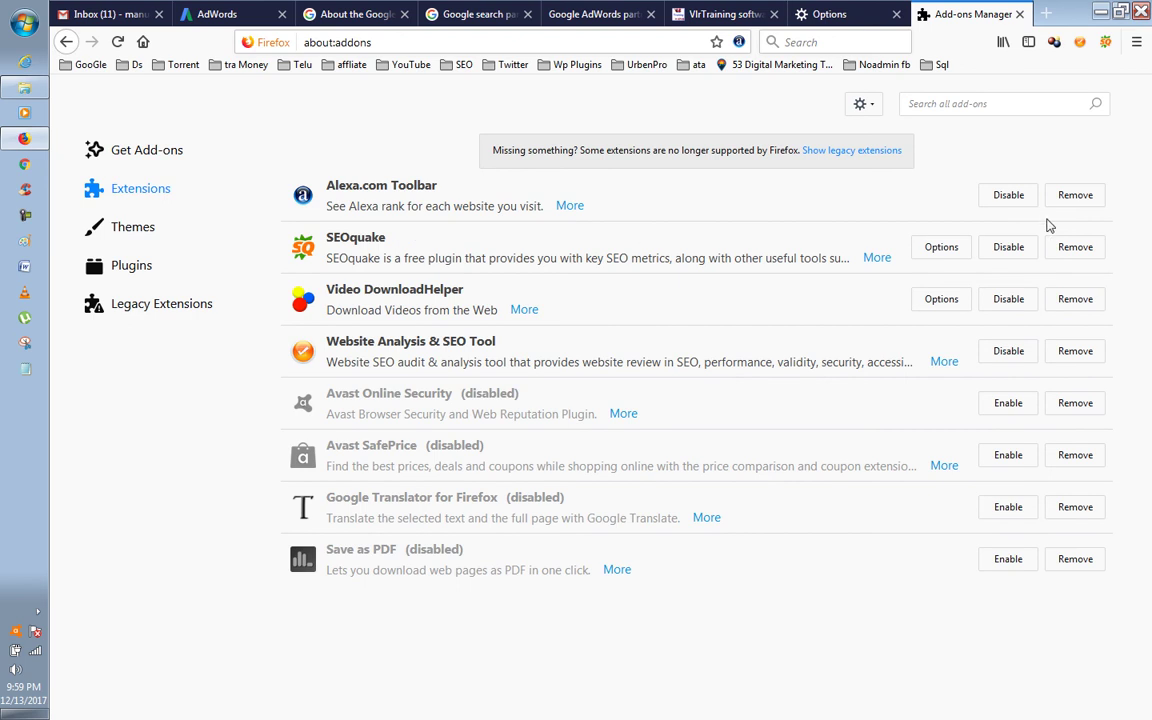
click(1006, 250)
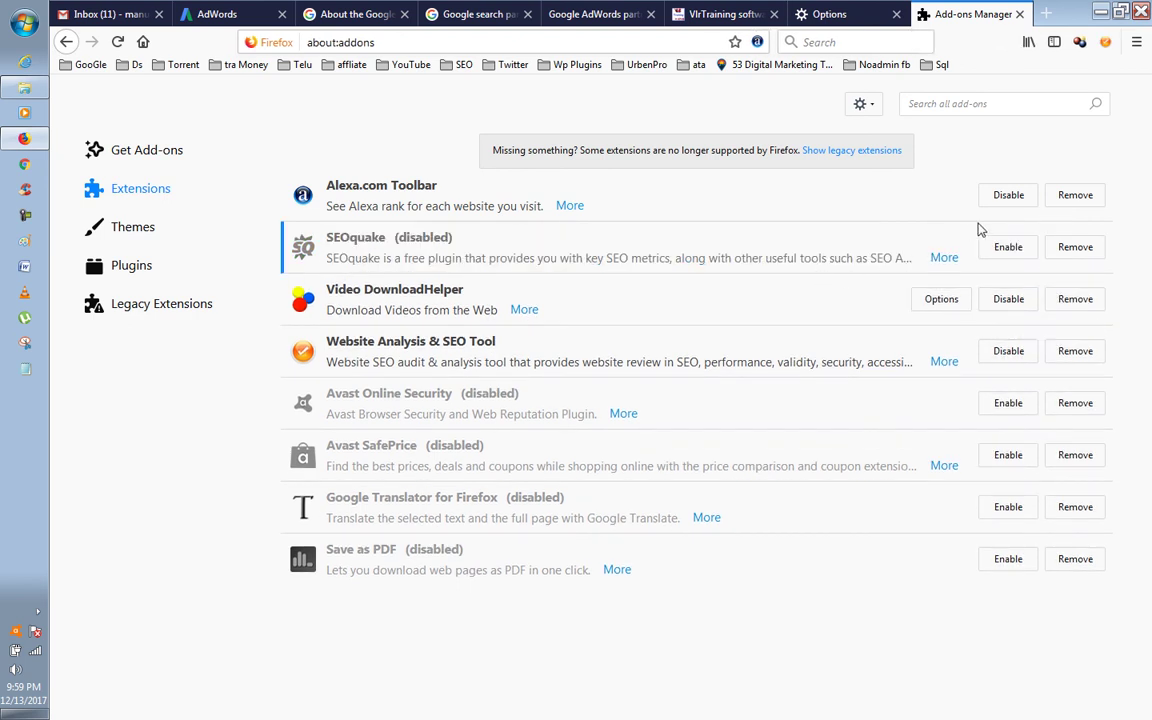
click(1006, 199)
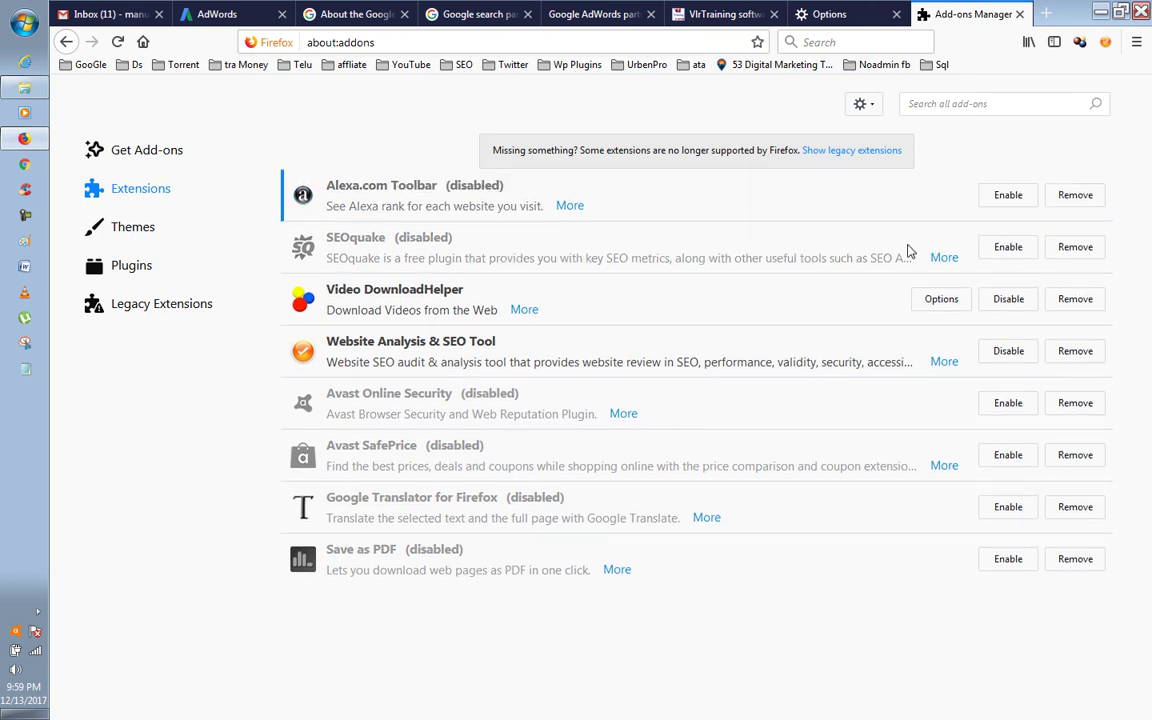
click(1010, 356)
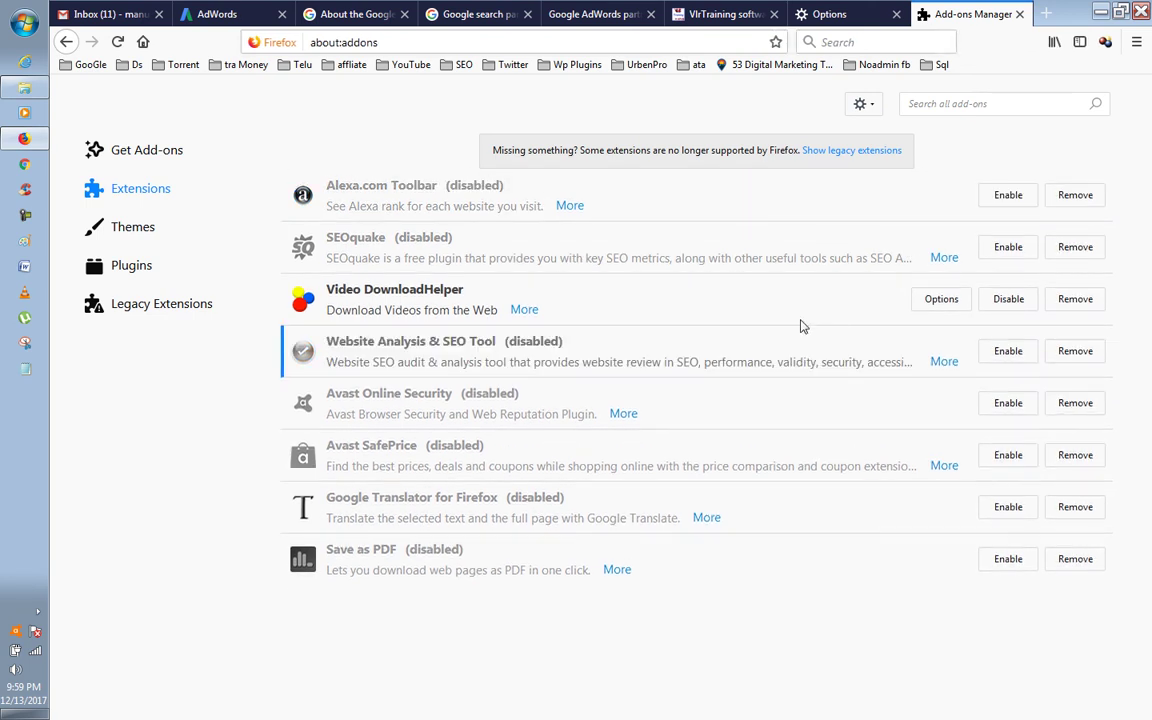
Step: Reload and close the AdWords partner list newsletter page, and reload the "Google search partners list" results
click(810, 14)
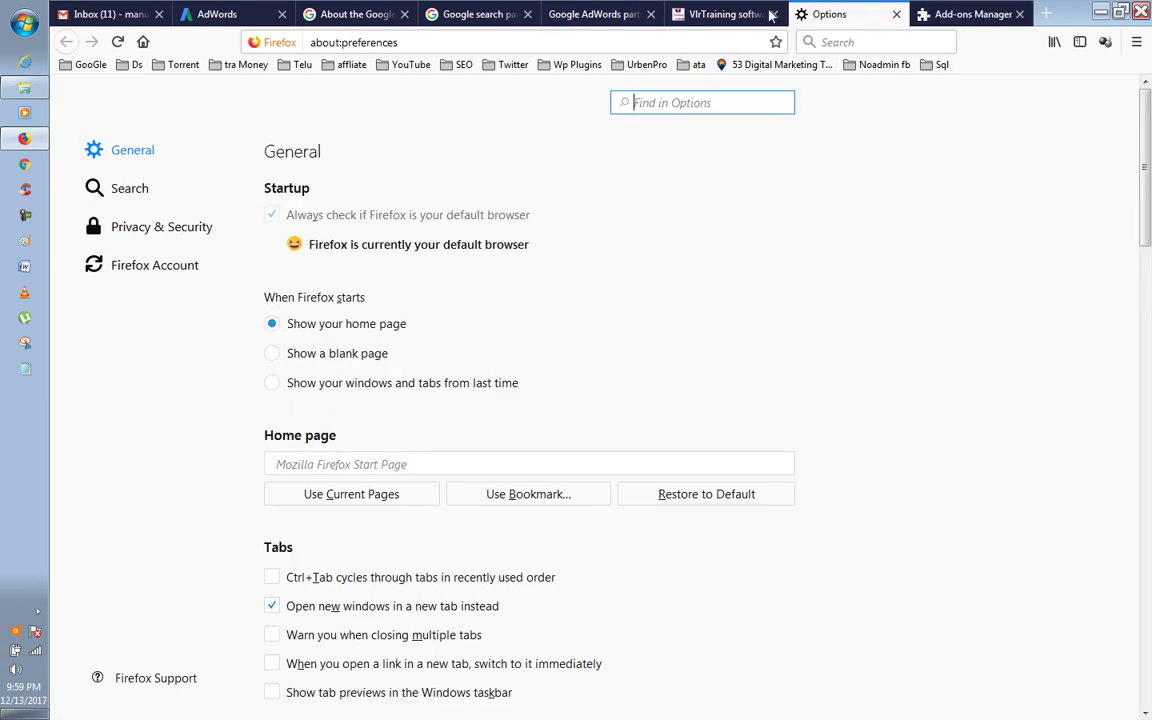
click(600, 14)
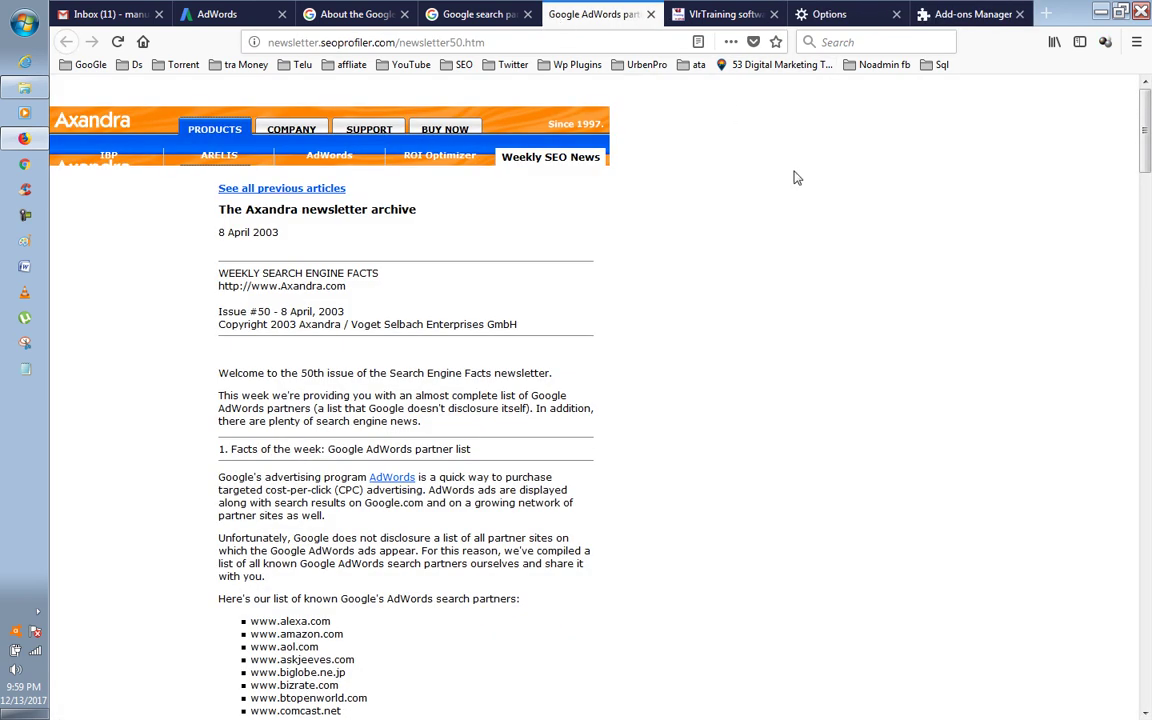
key(F5)
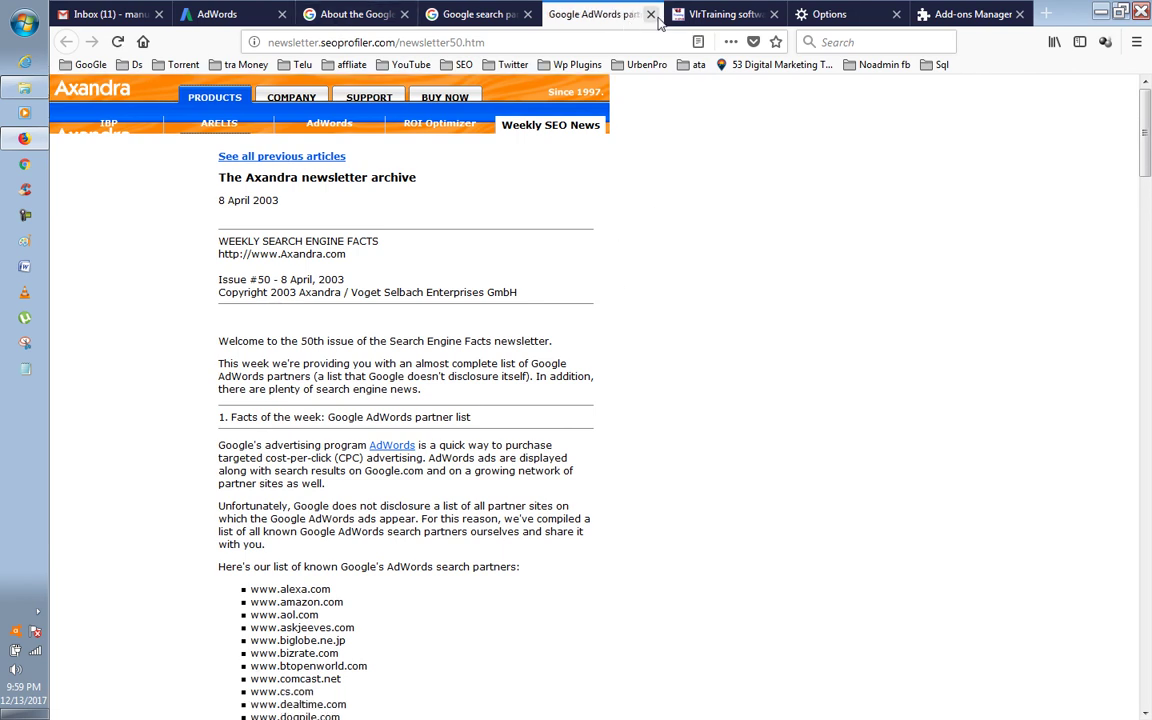
middle_click(600, 18)
click(463, 15)
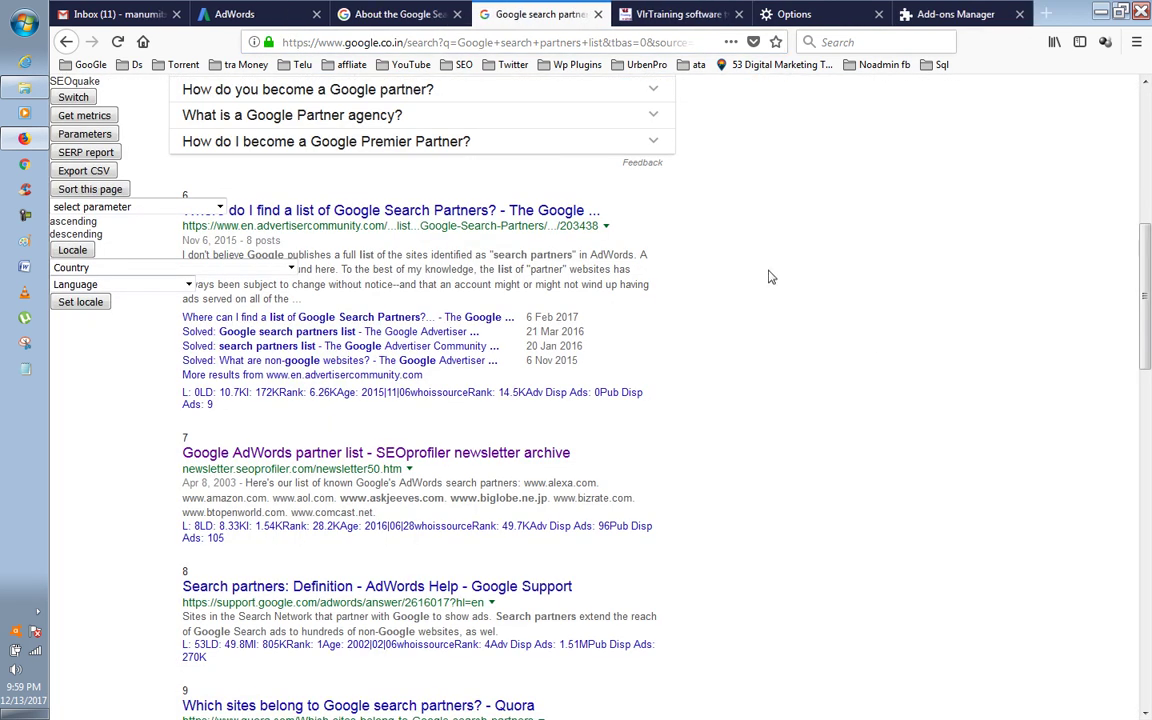
key(F5)
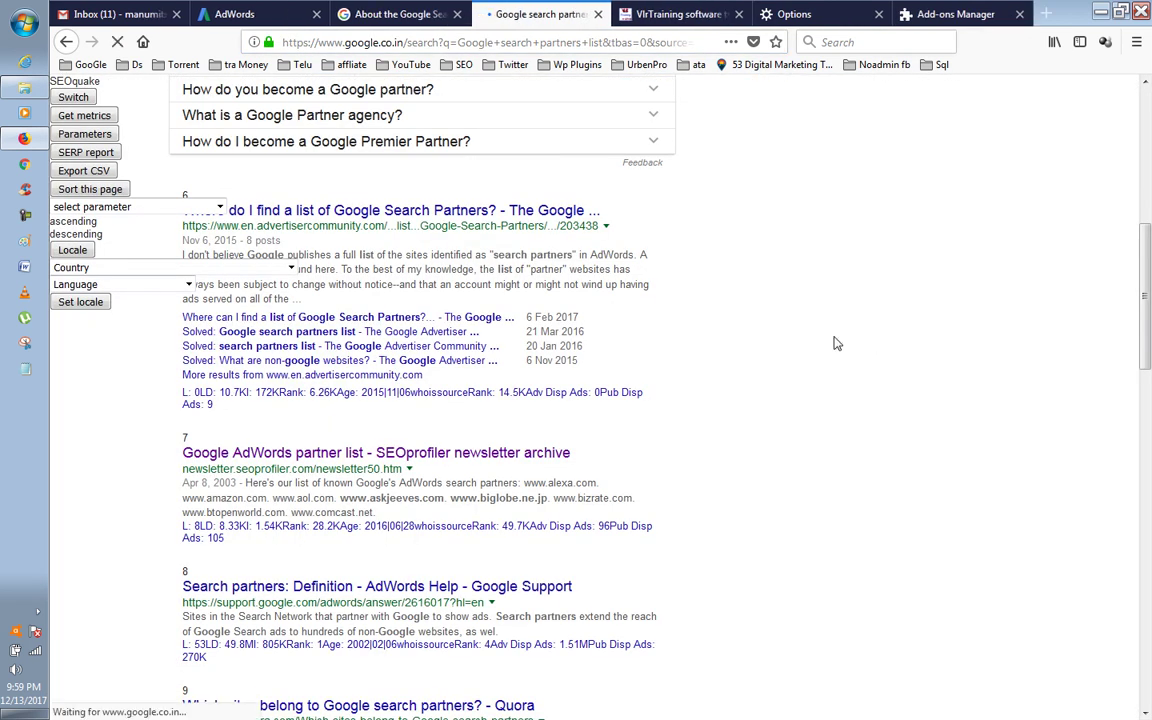
scroll(780, 332, up, 10)
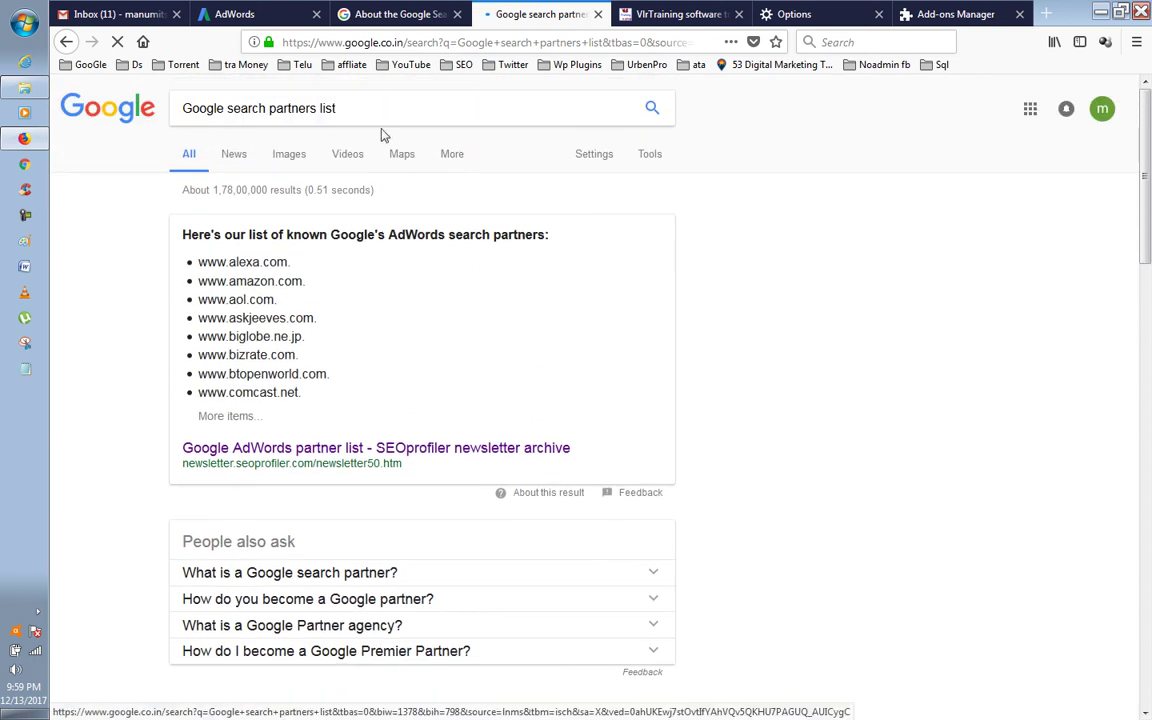
Step: Return to the AdWords new campaign page, close its Help pane and view the Networks settings
click(234, 14)
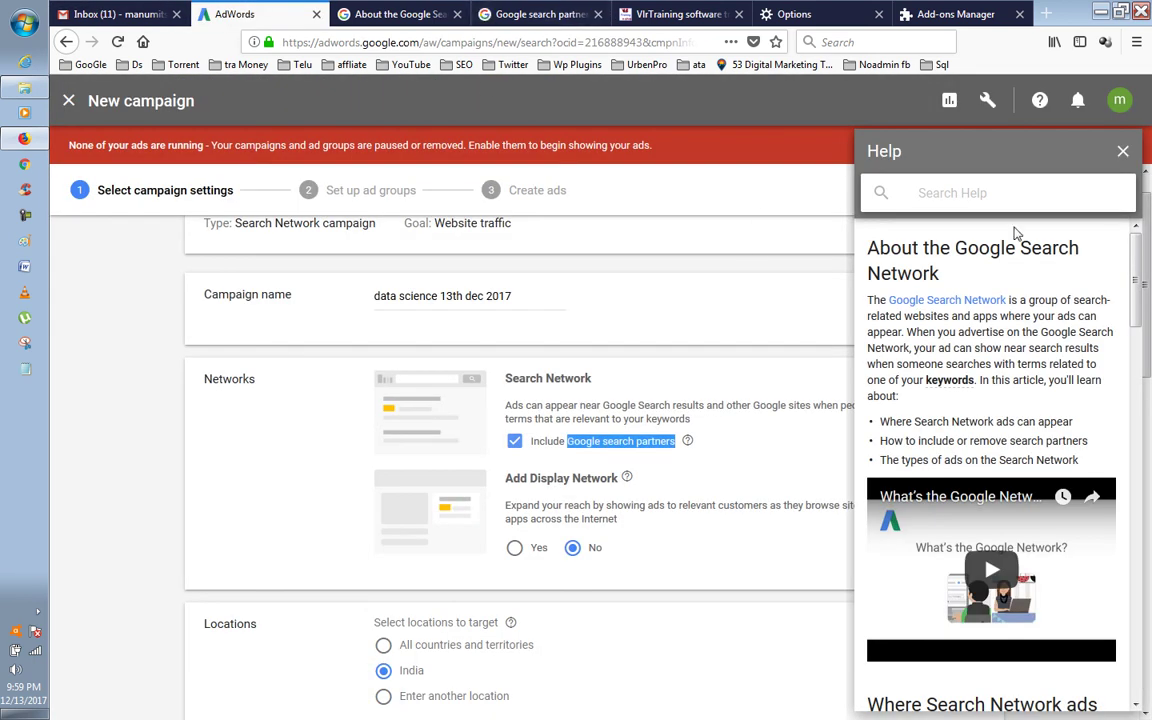
click(1123, 151)
scroll(686, 442, down, 2)
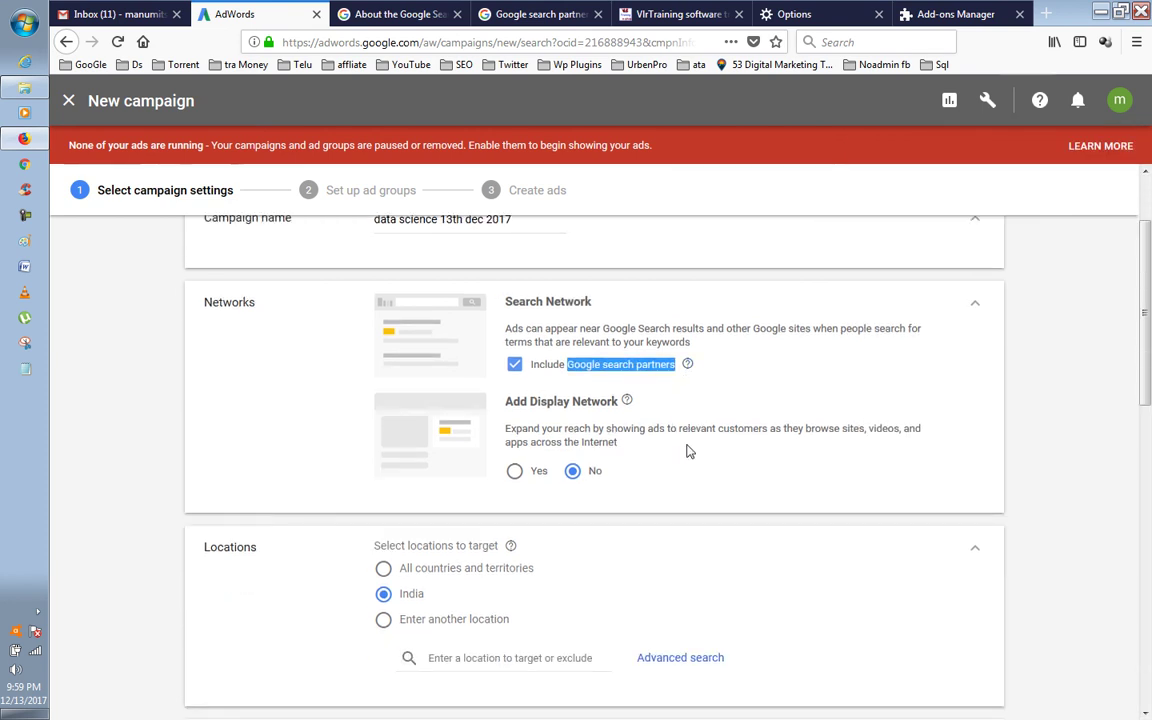
Step: Exclude Google search partners from the campaign's Search Network settings and look over the Display Network and Locations settings
scroll(687, 451, up, 2)
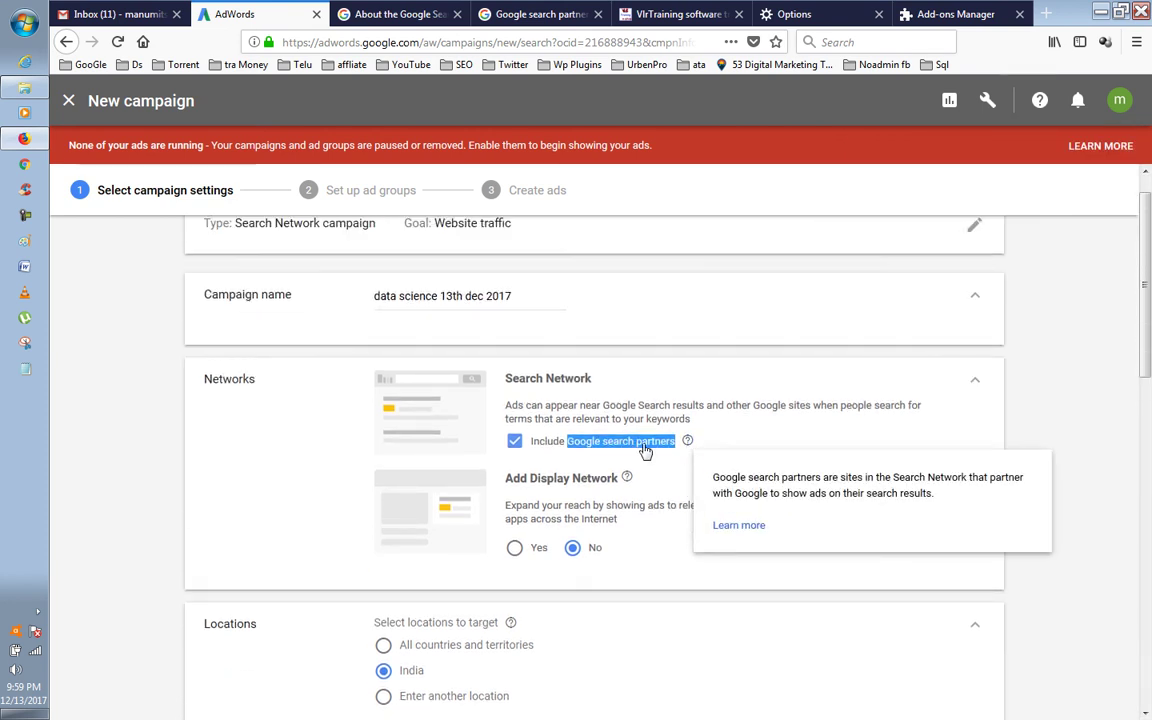
click(513, 443)
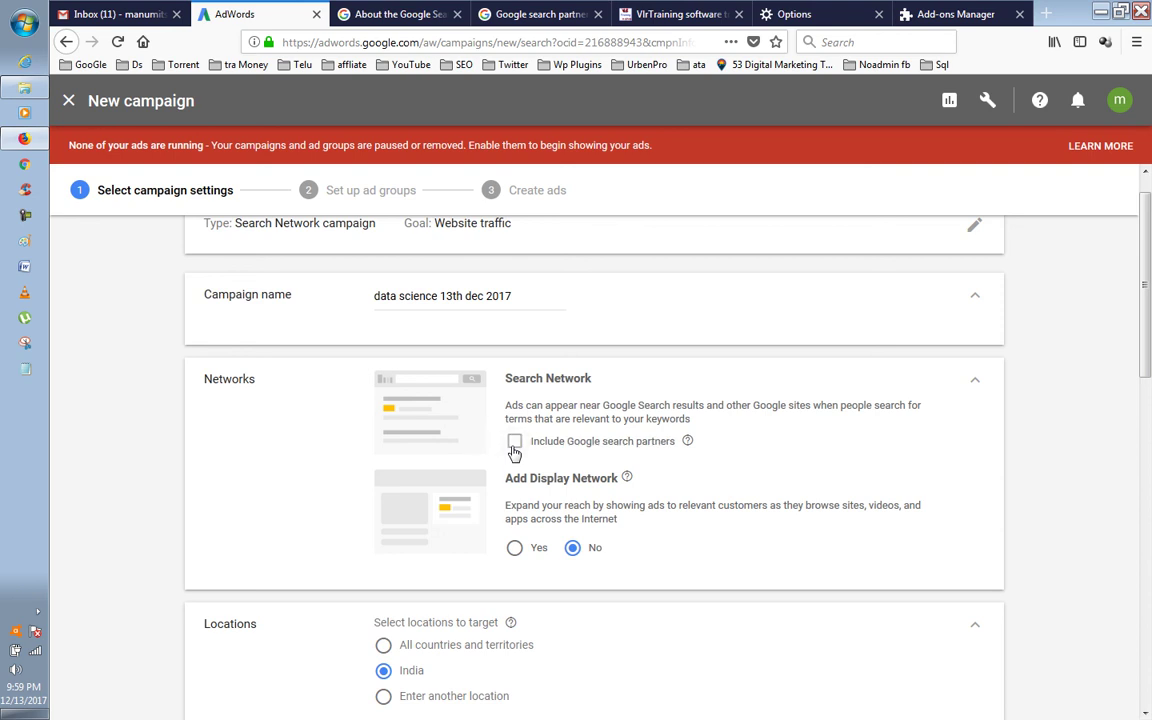
scroll(513, 450, up, 1)
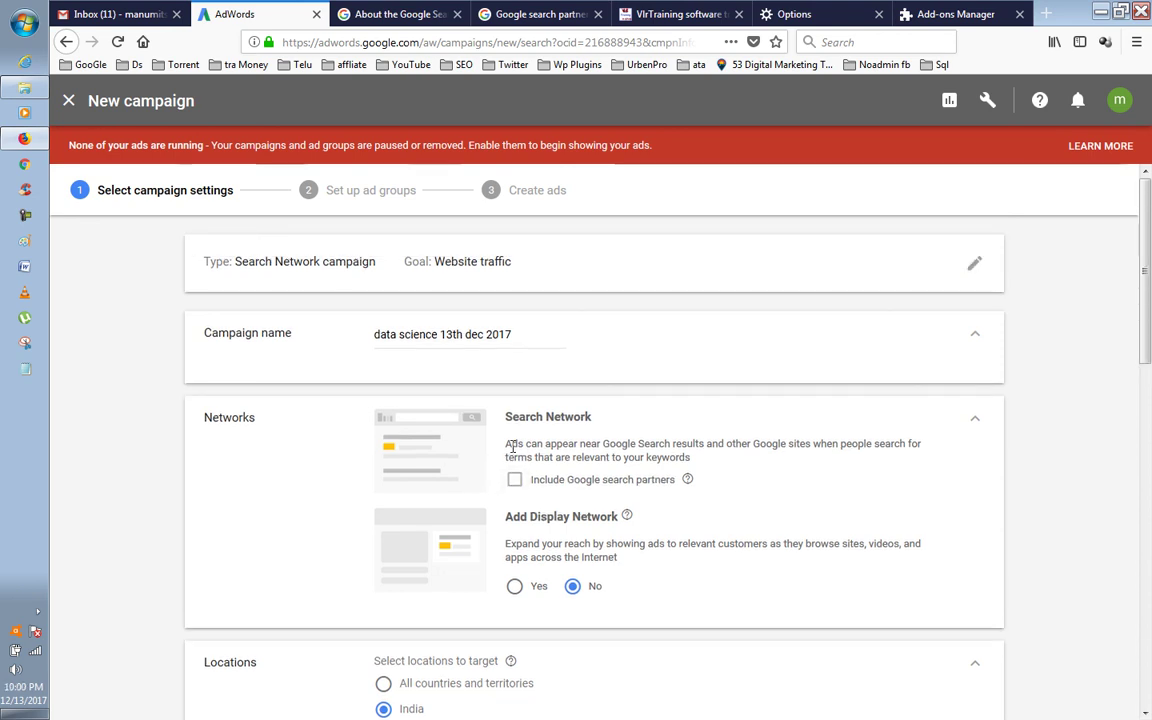
scroll(513, 450, down, 1)
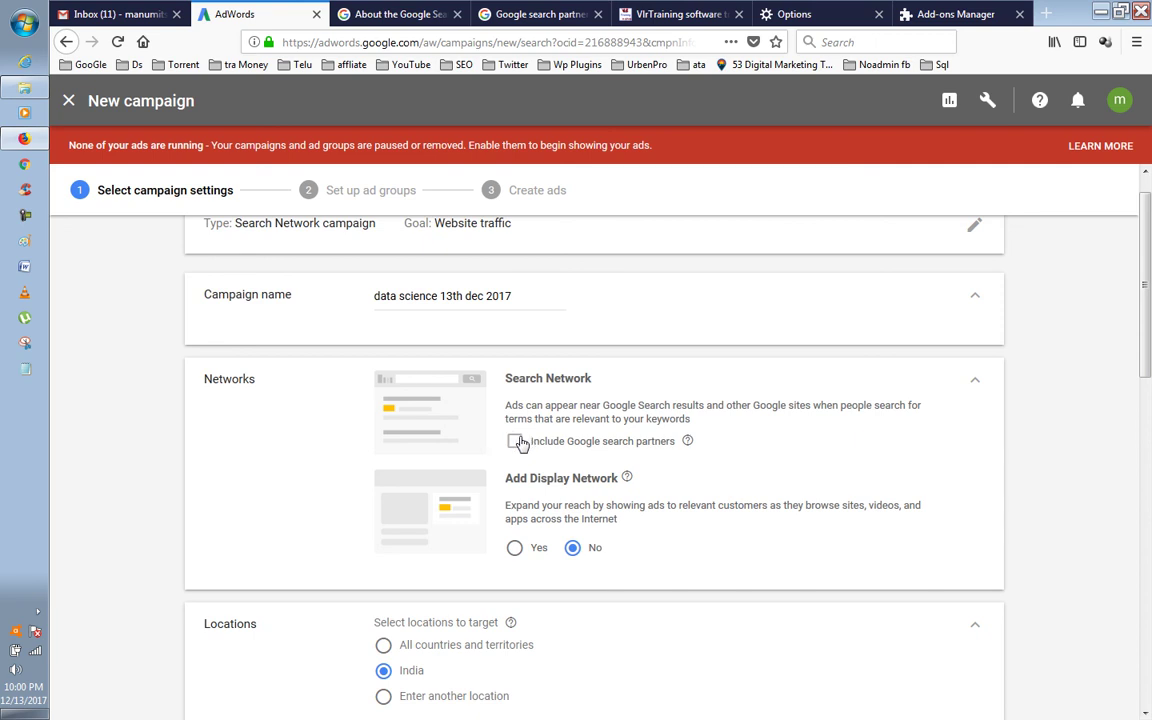
scroll(707, 447, down, 1)
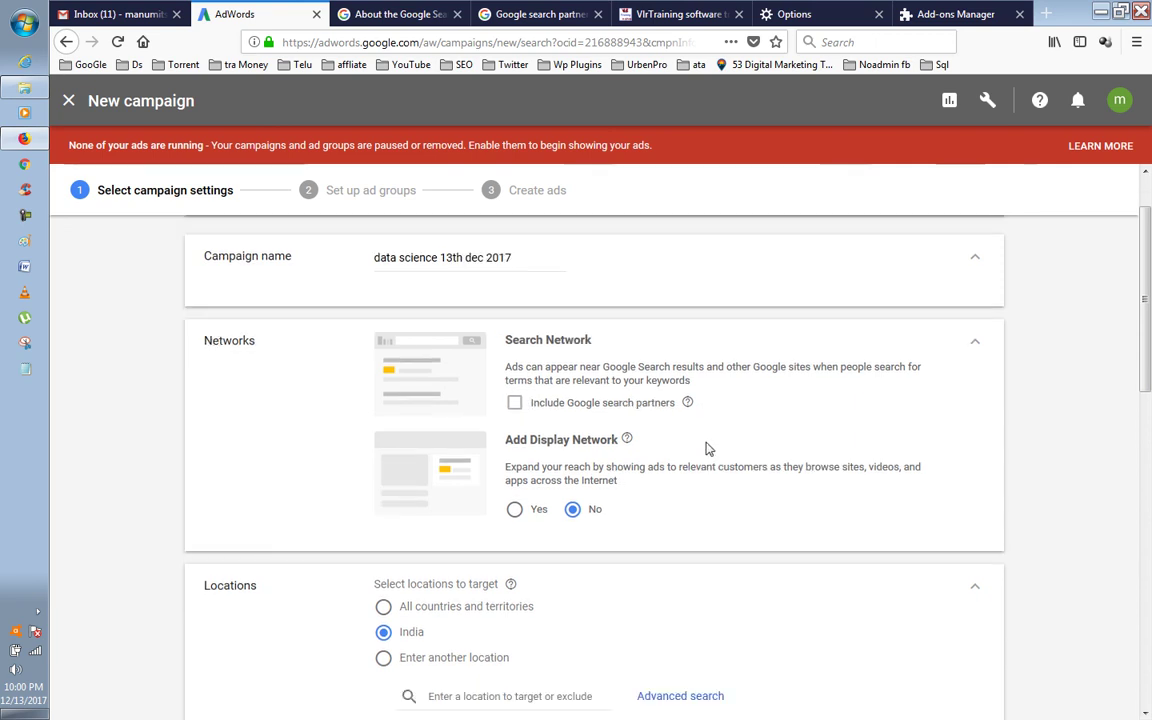
scroll(707, 449, down, 4)
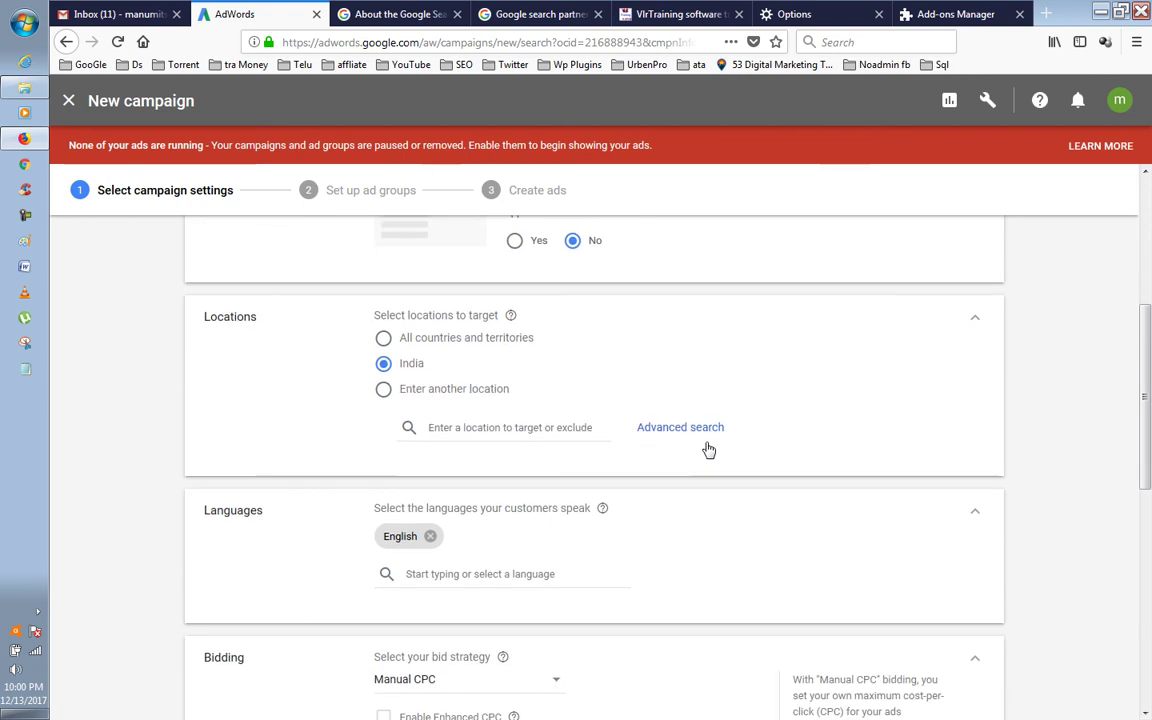
scroll(707, 449, up, 3)
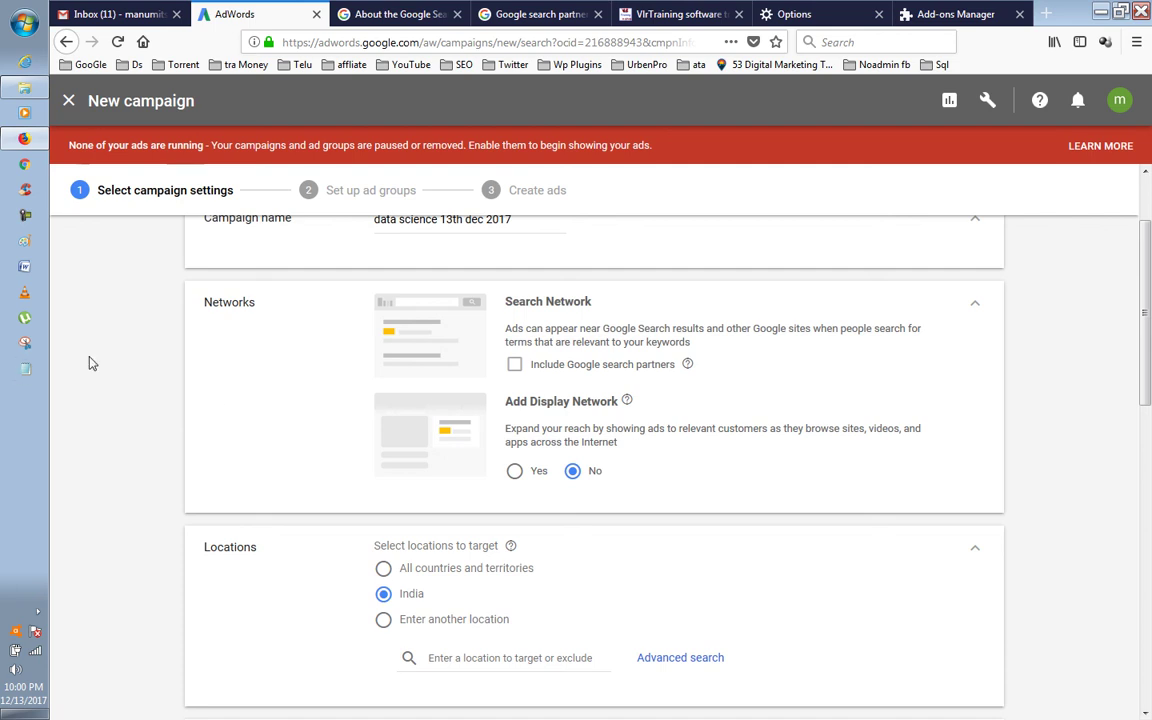
Step: Leave the new campaign setup for the All campaigns page, glance at the VlrTraining website and return to AdWords
click(68, 100)
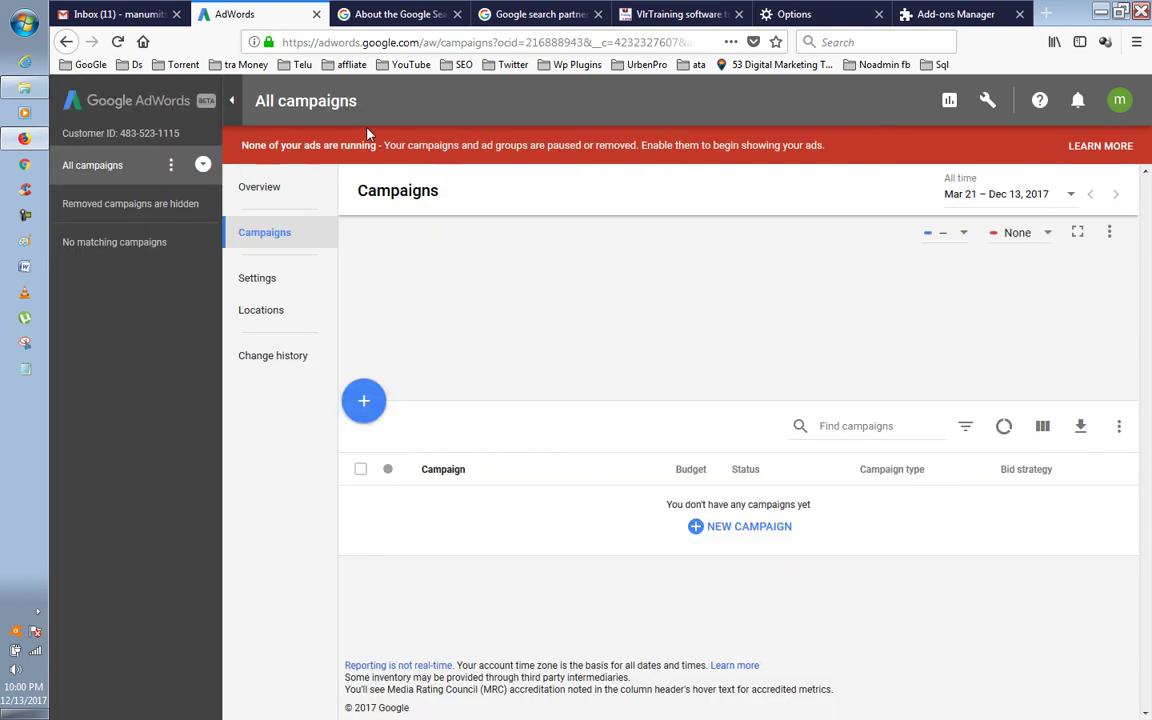
click(675, 14)
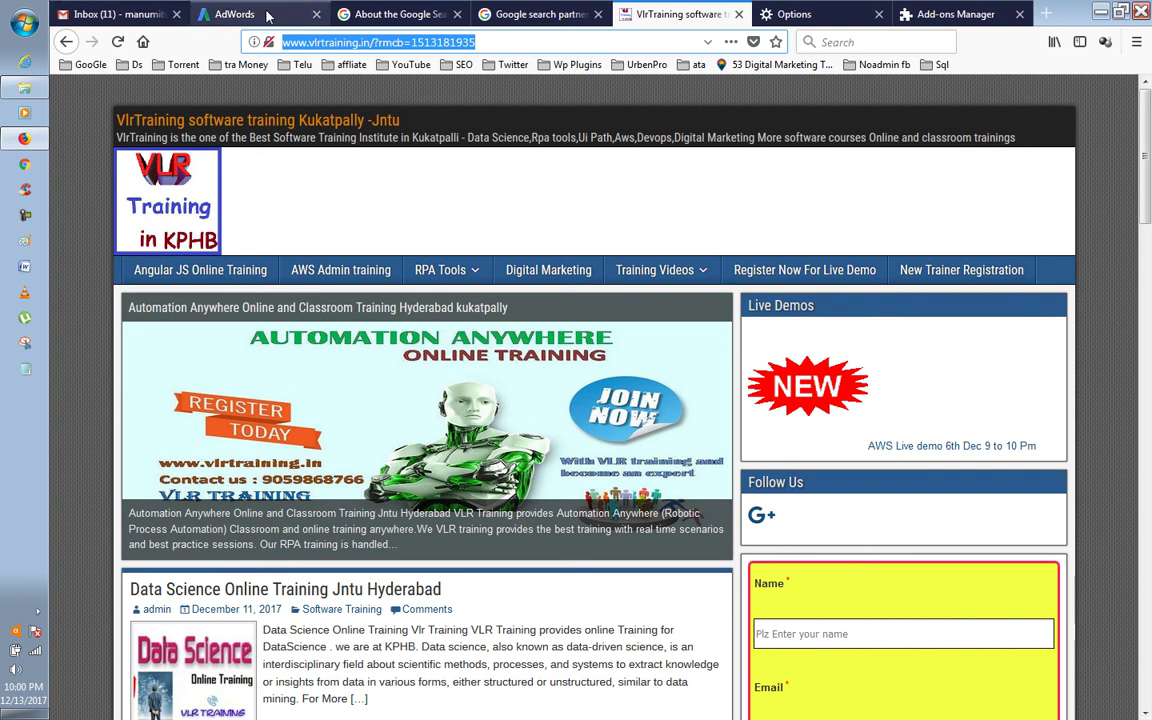
click(205, 12)
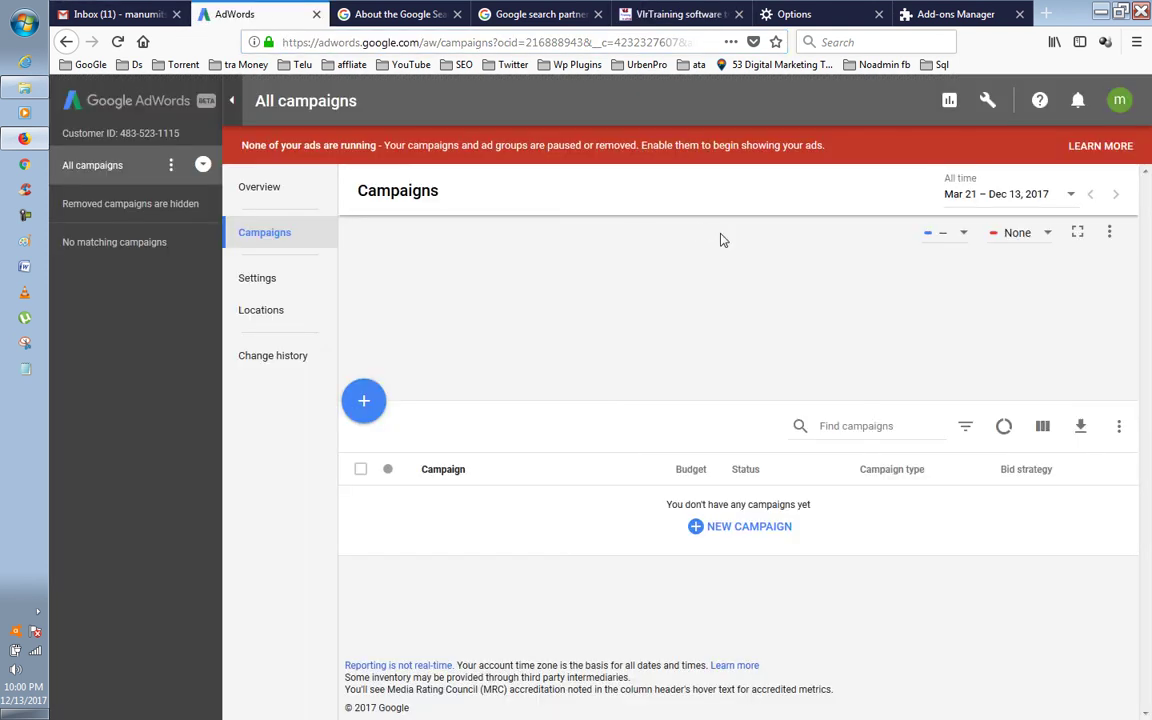